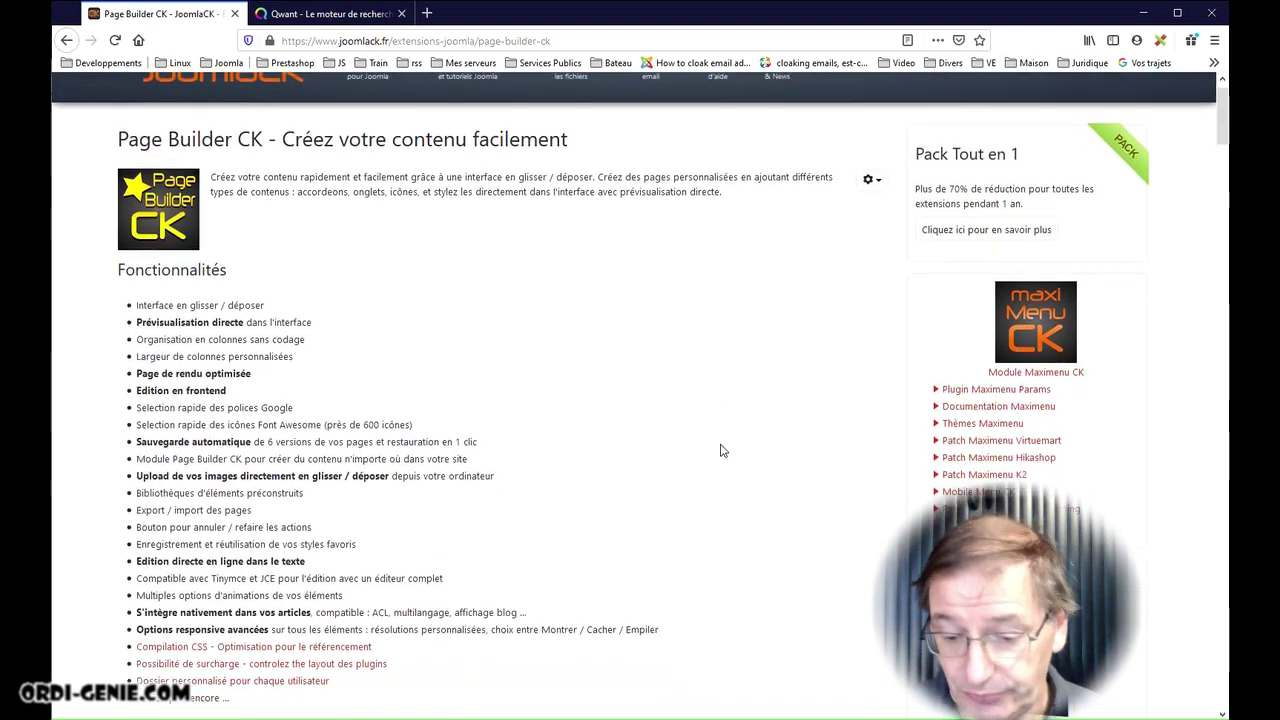
Step: Examine the Page Builder CK product page, including its features, available element types and prebuilt library
scroll(727, 453, "down", 4)
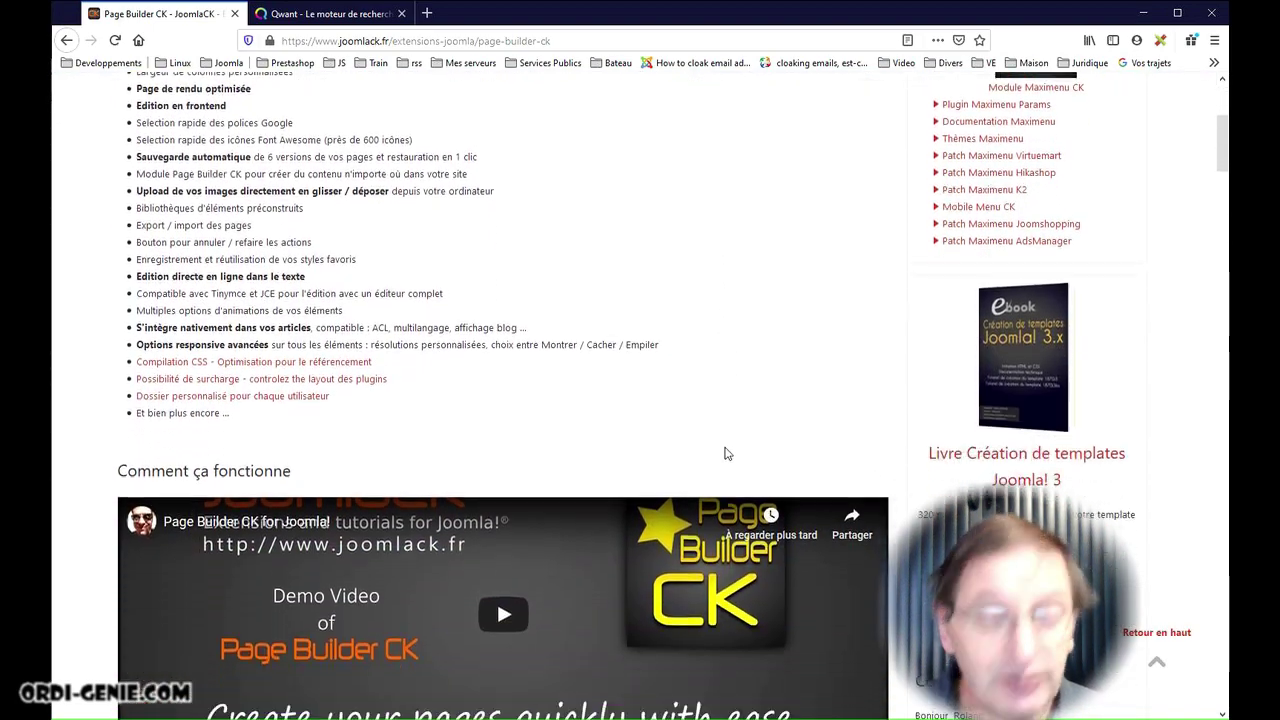
scroll(727, 453, "down", 3)
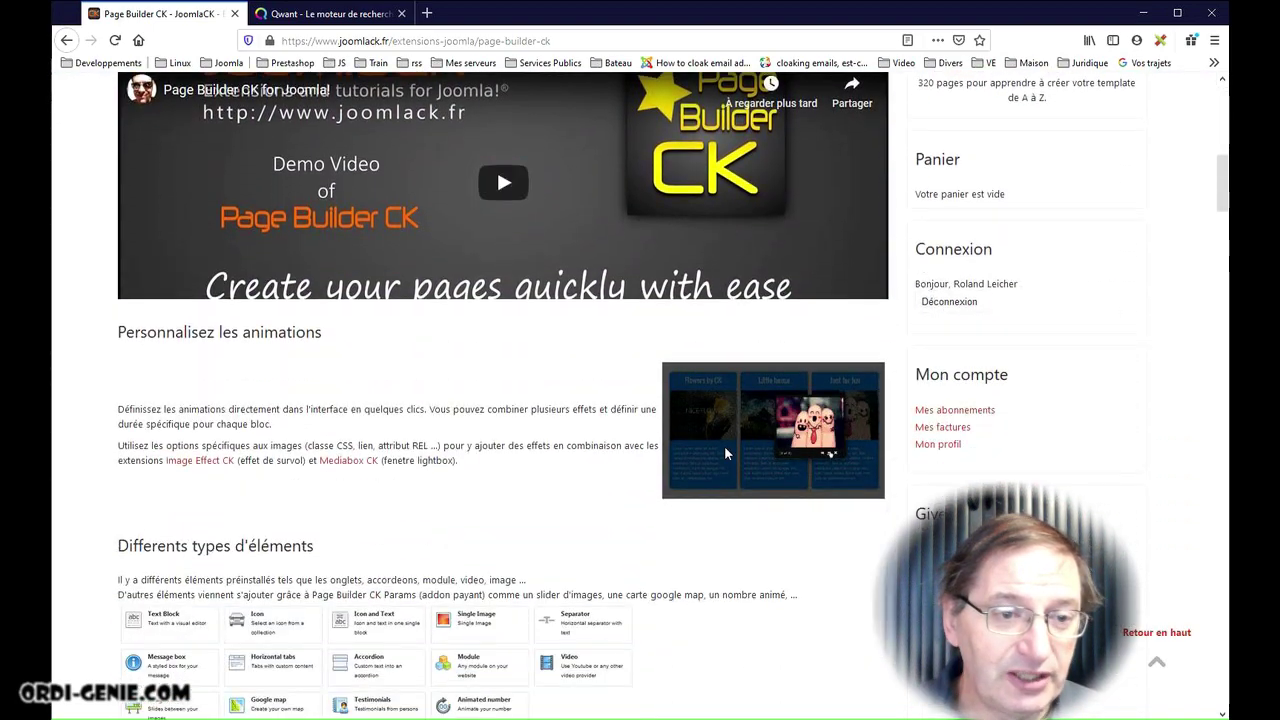
scroll(727, 453, "down", 3)
scroll(727, 453, "down", 3)
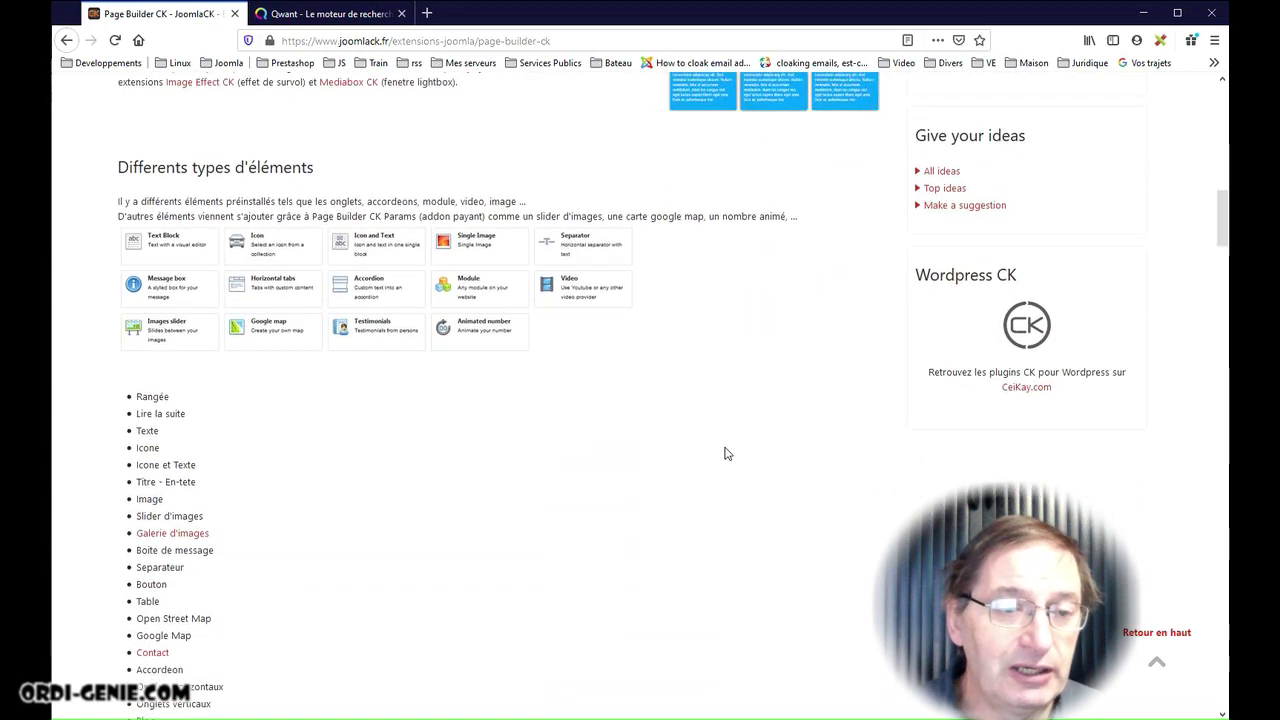
scroll(727, 453, "down", 2)
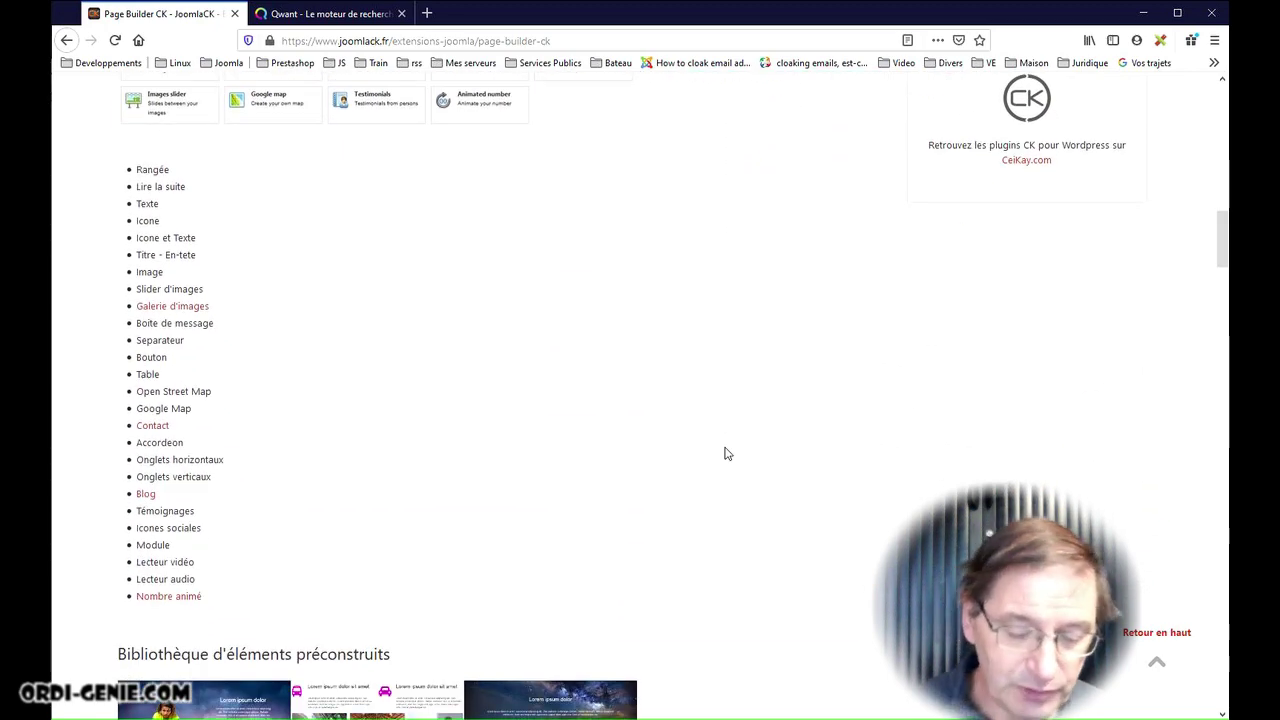
left_click_drag(189, 374, 137, 378)
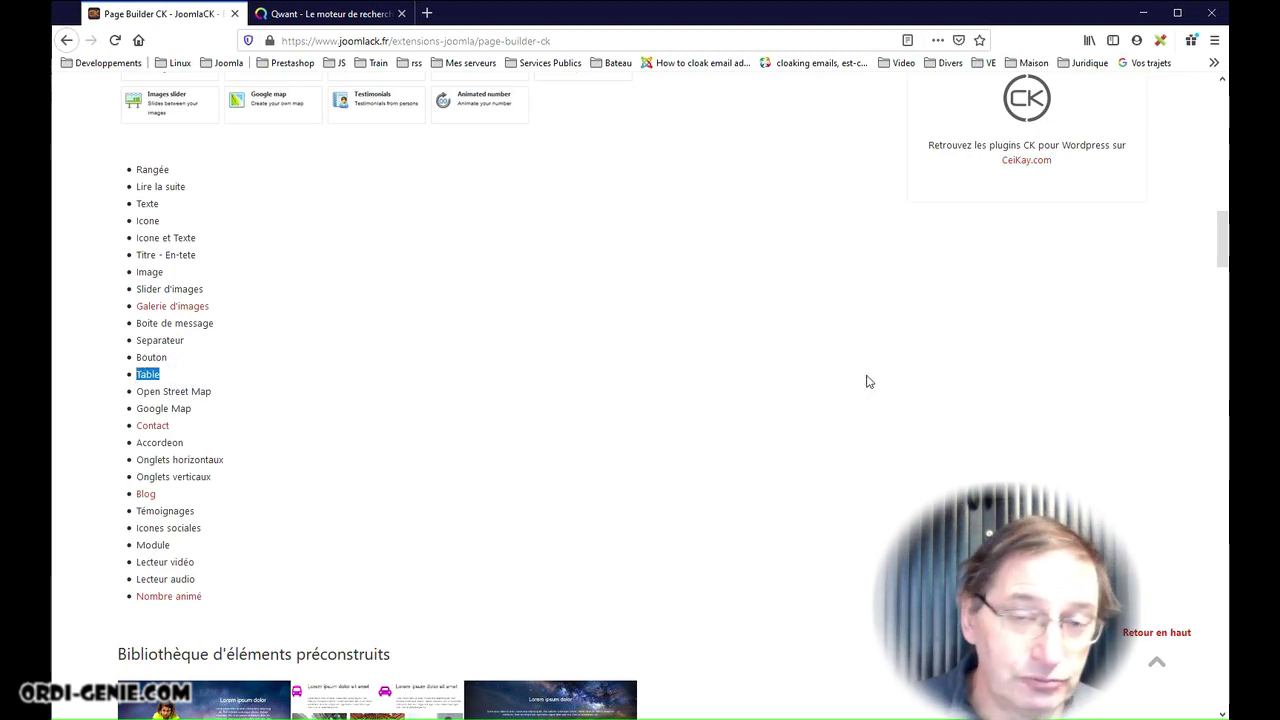
scroll(868, 381, "down", 5)
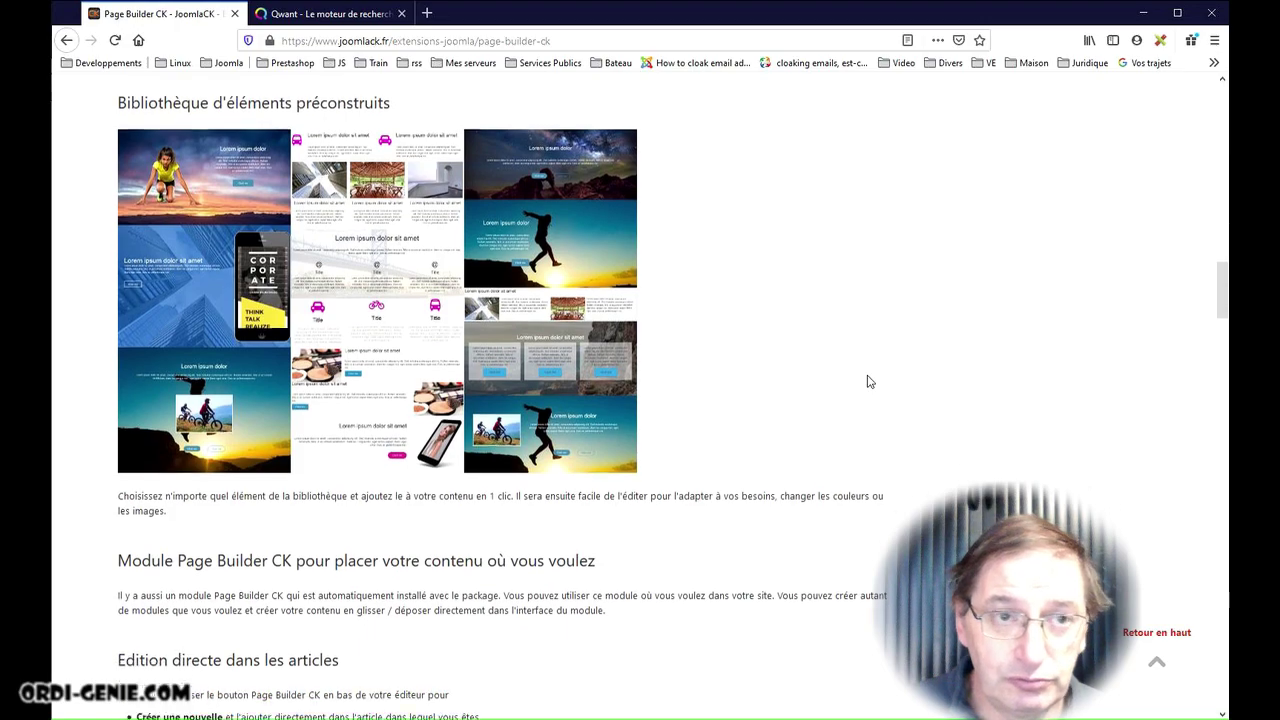
scroll(868, 381, "down", 10)
scroll(868, 382, "down", 6)
scroll(868, 382, "down", 1)
left_click(1156, 634)
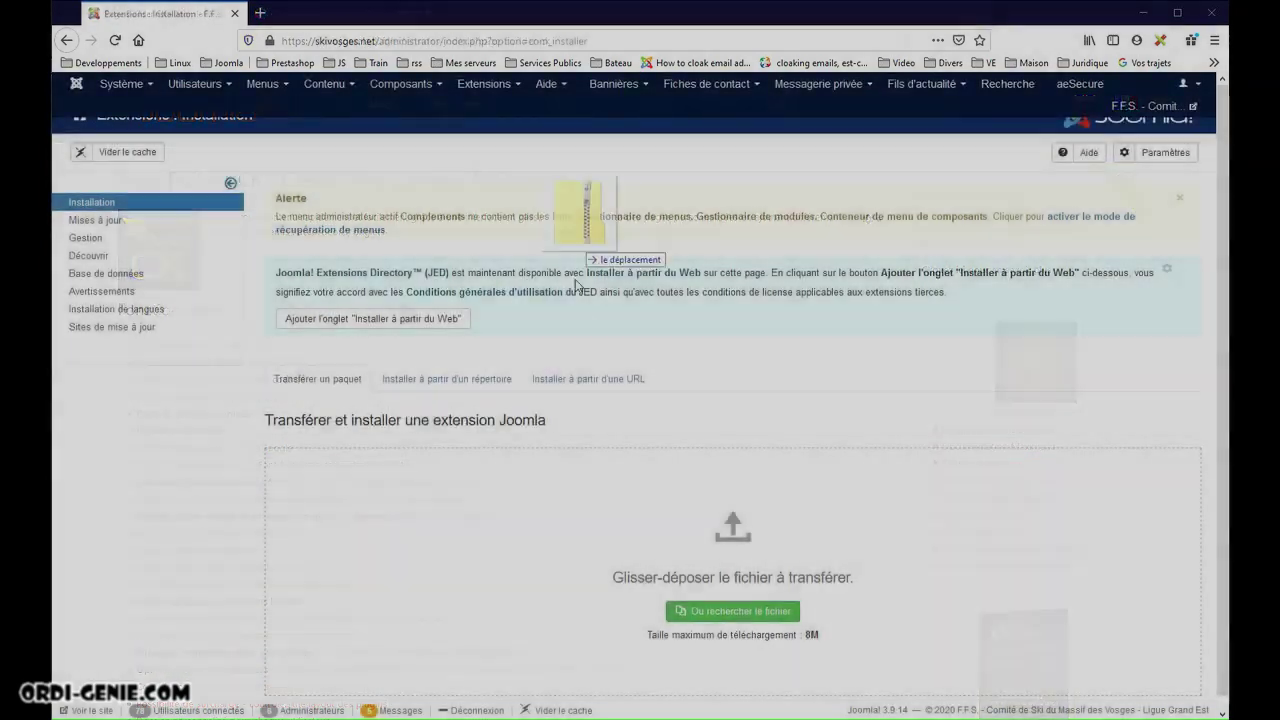
Step: Upload the Page Builder CK package in the Joomla administrator to install the extension
left_click_drag(589, 249, 642, 626)
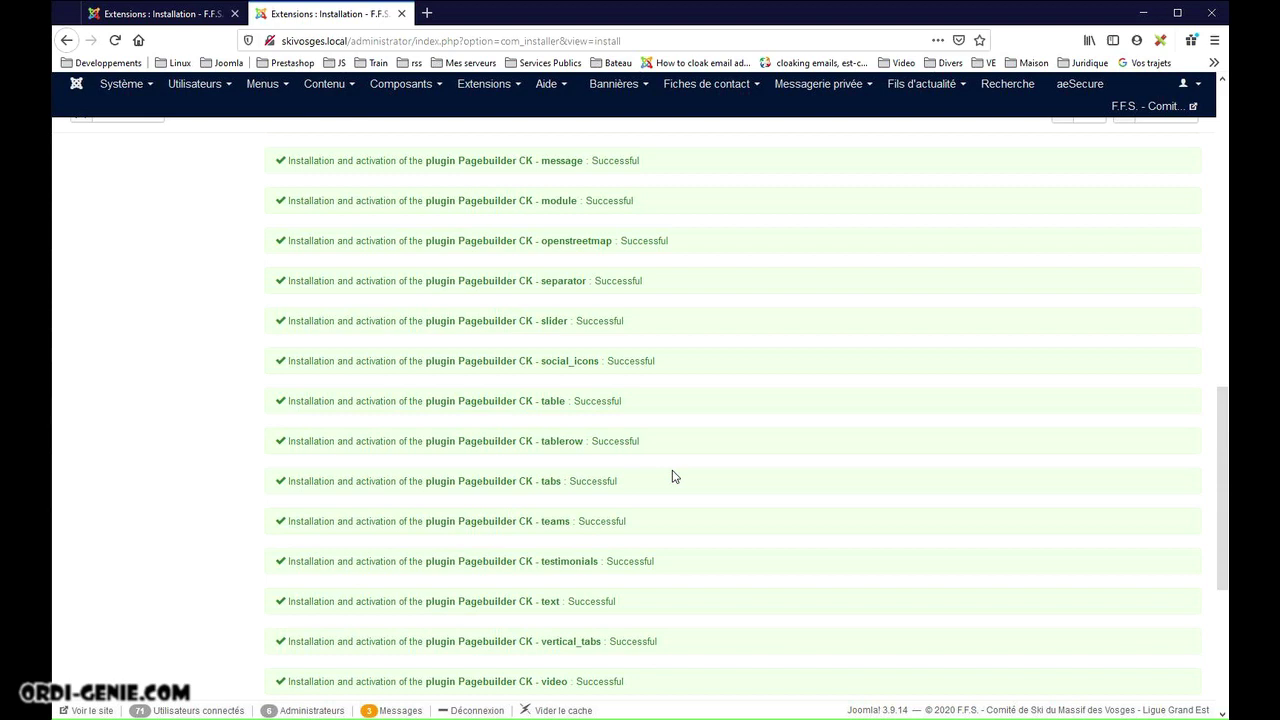
scroll(673, 477, "down", 4)
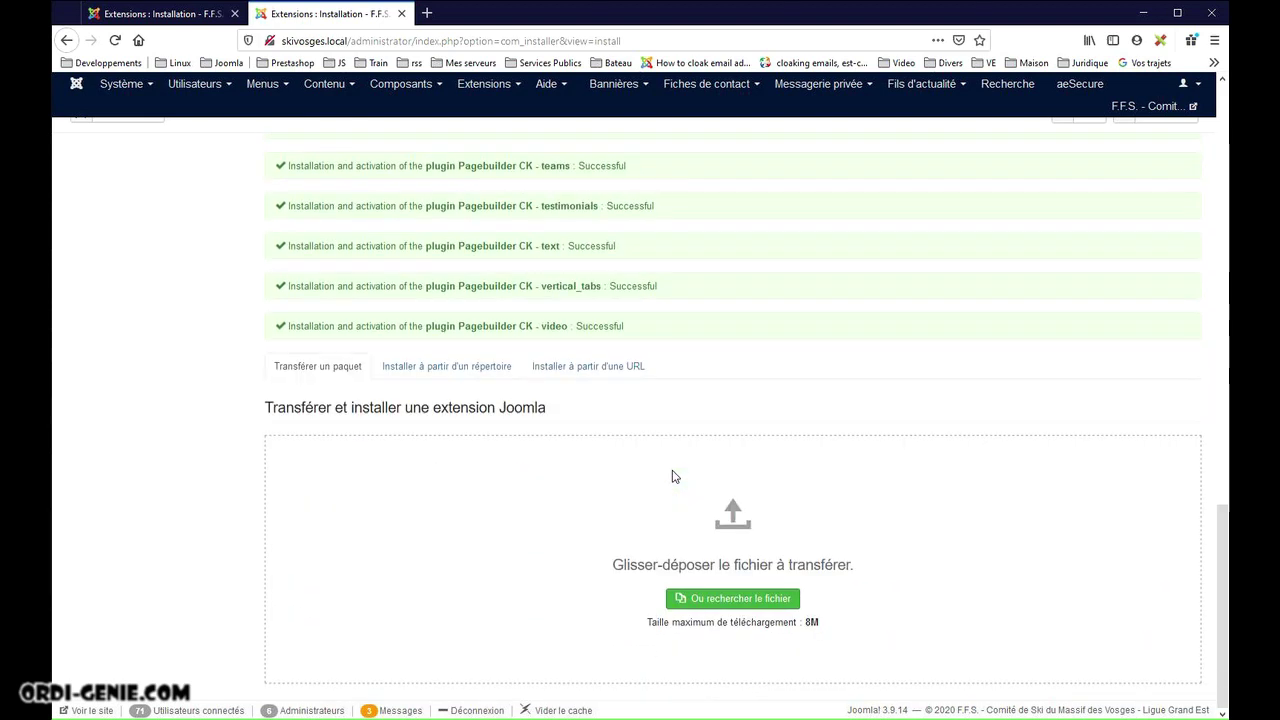
Step: Create a new Page Builder CK page titled "Formateurs"
left_click(410, 85)
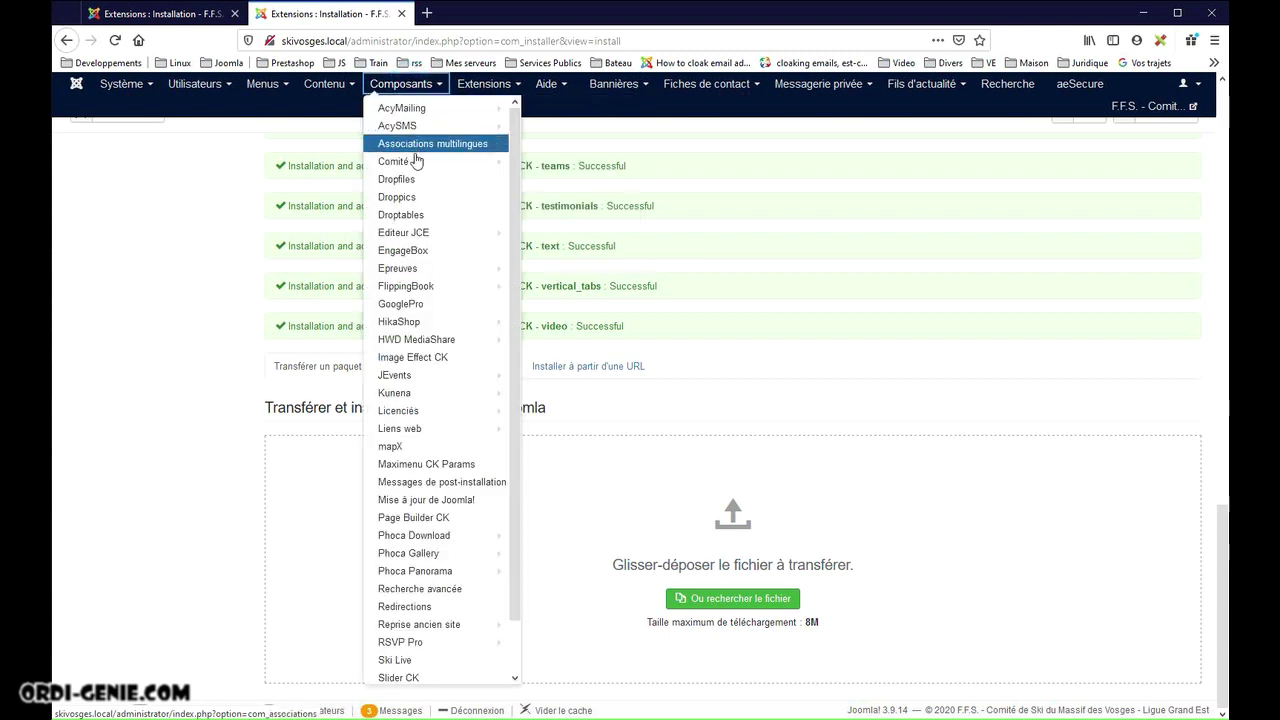
left_click(430, 518)
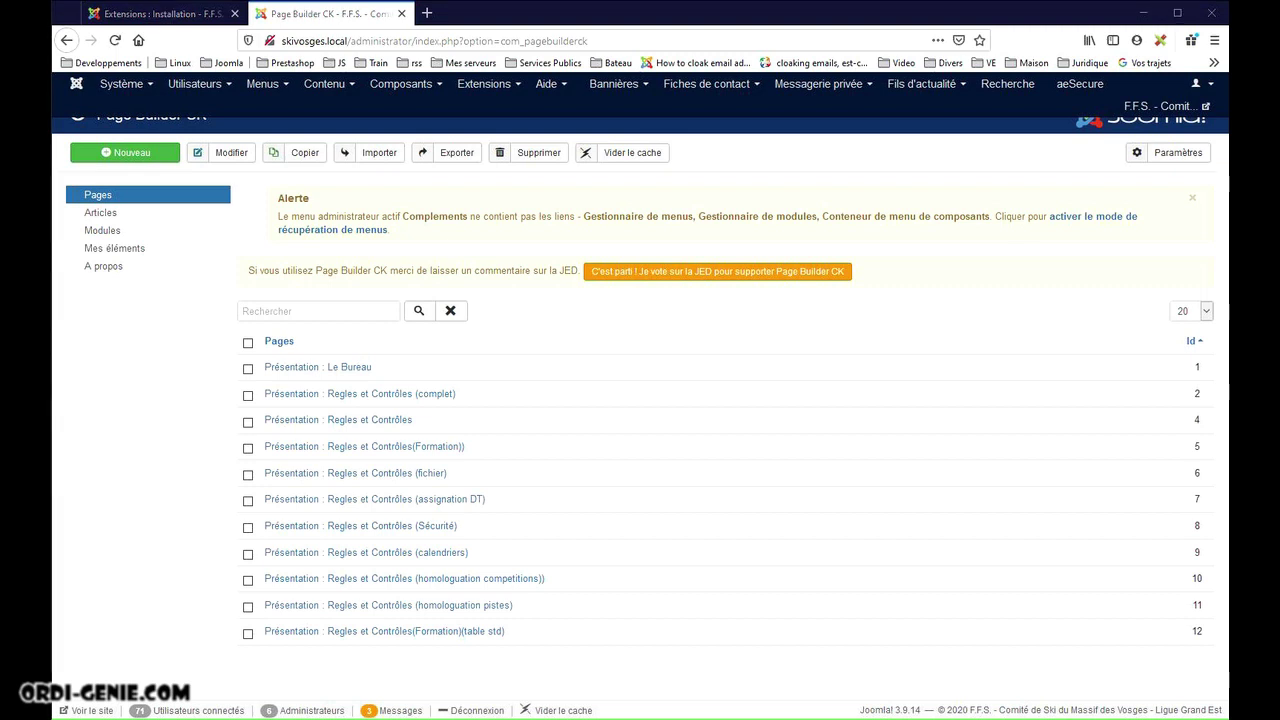
left_click(137, 155)
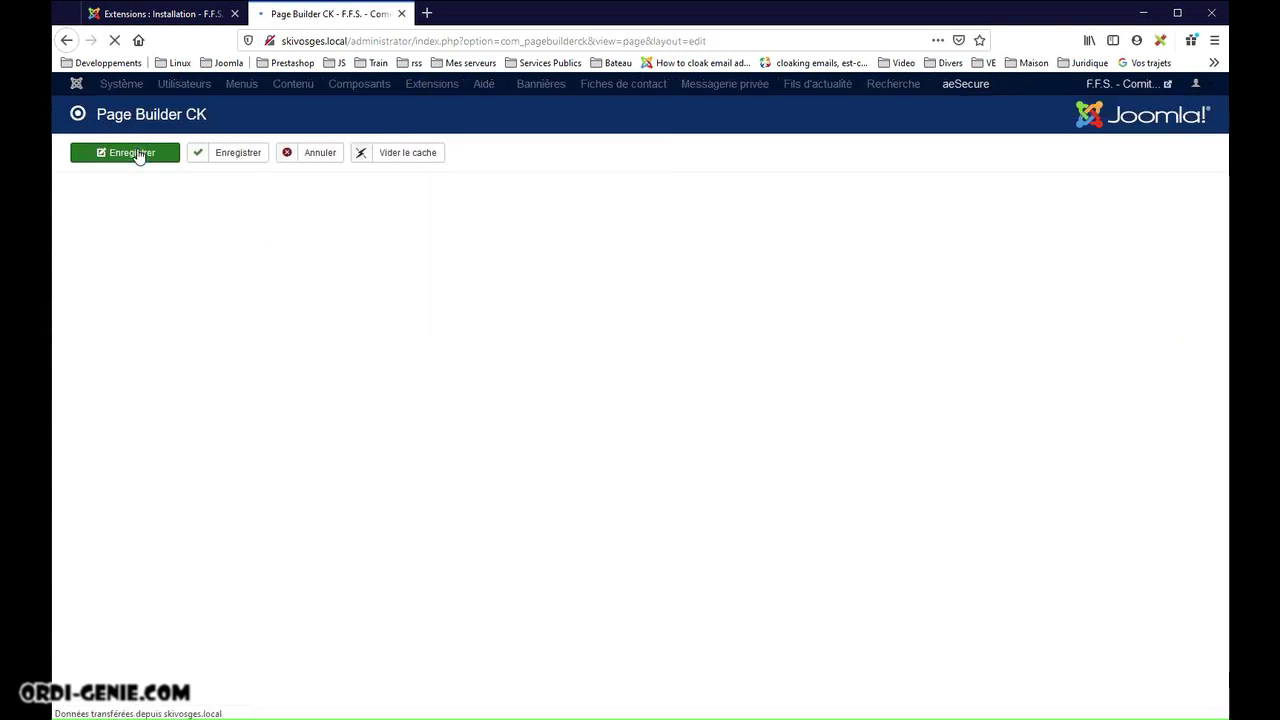
left_click(518, 233)
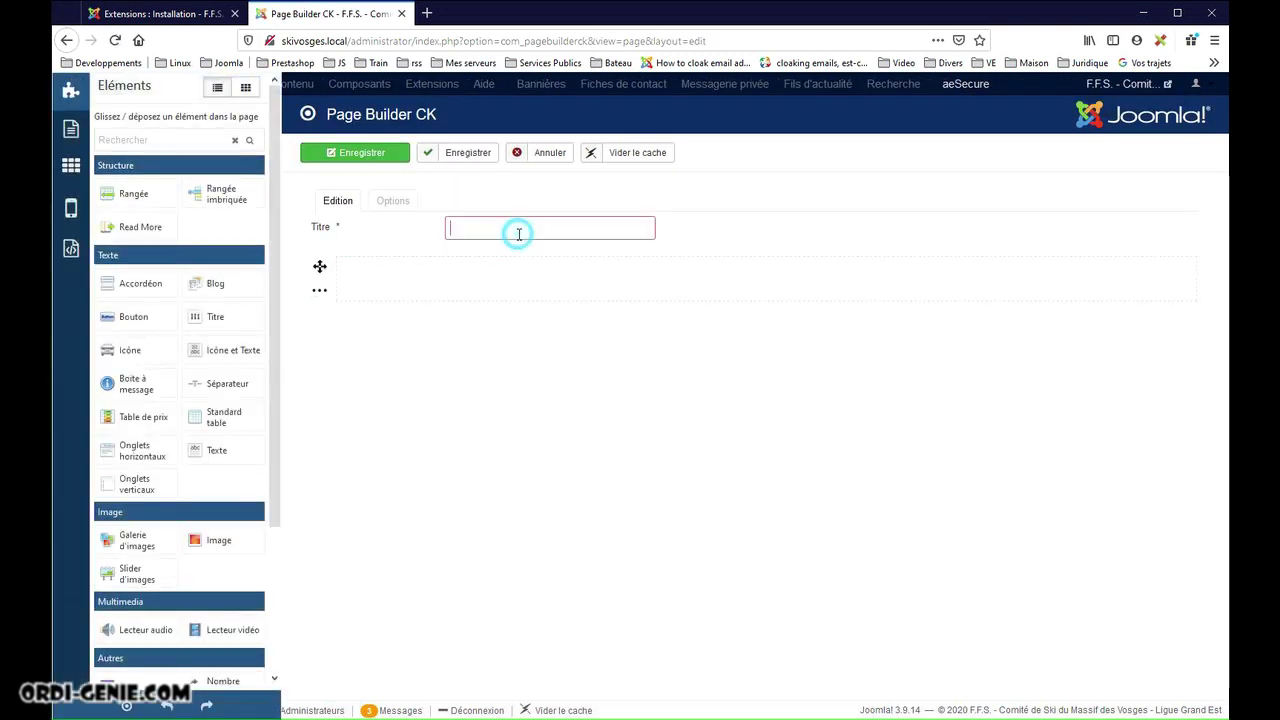
type("Formateurs")
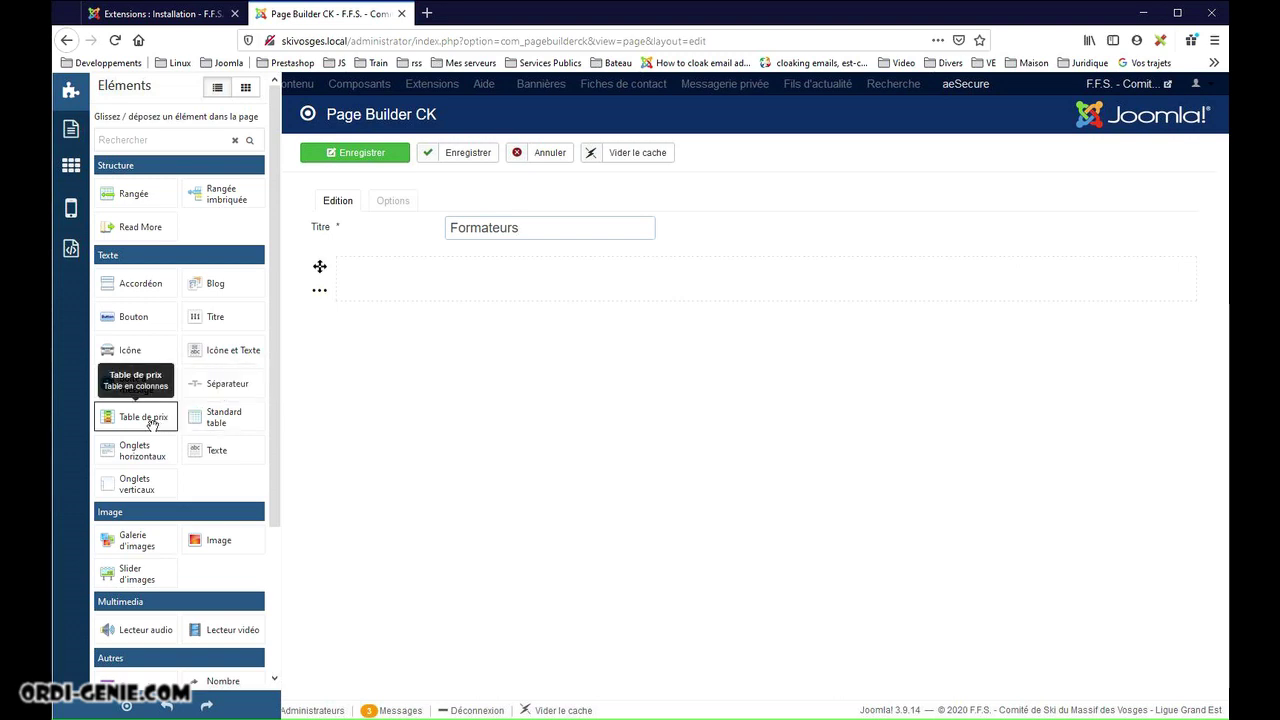
Step: Insert a standard table into the page's empty row and delete the table's third column
left_click_drag(147, 418, 511, 283)
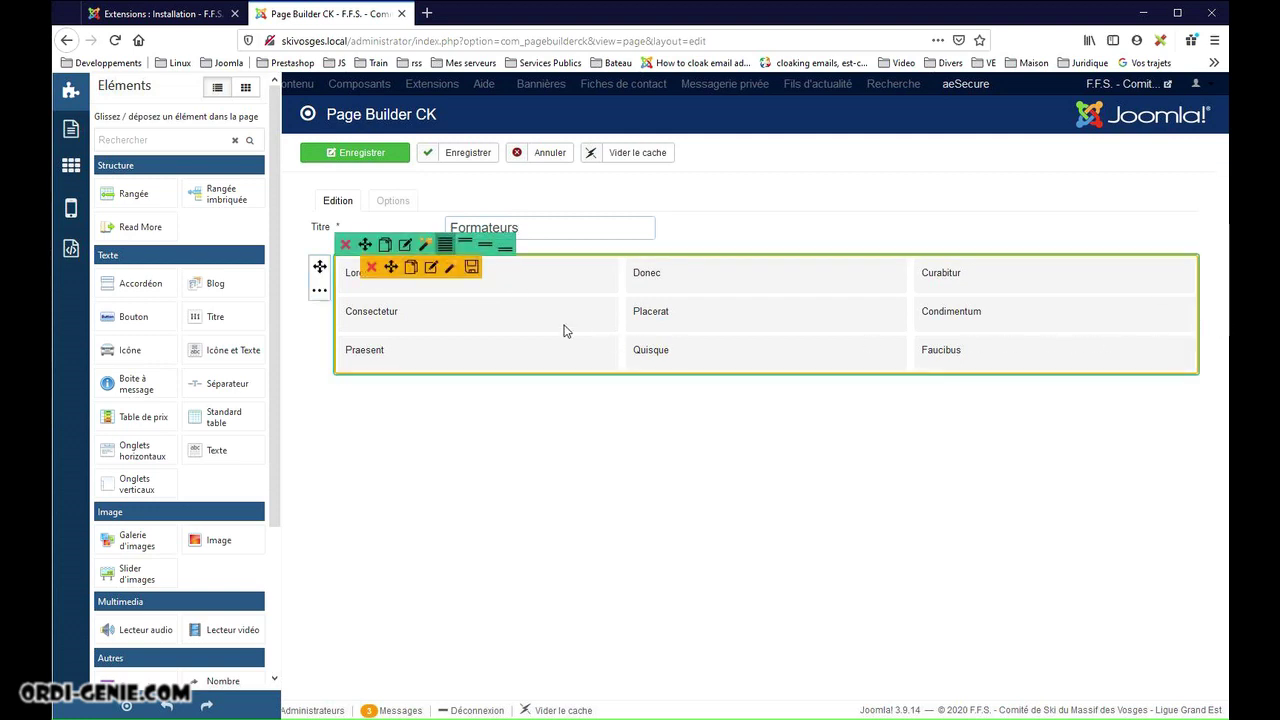
left_click(430, 276)
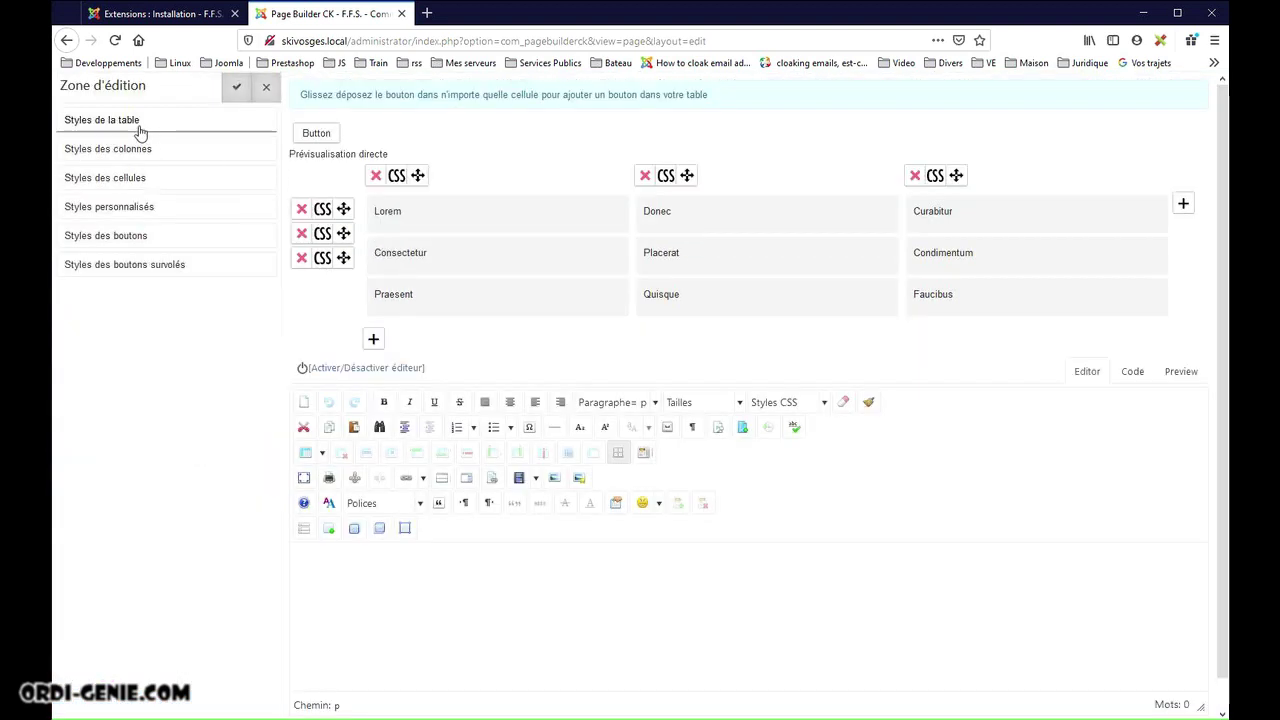
mouse_move(916, 218)
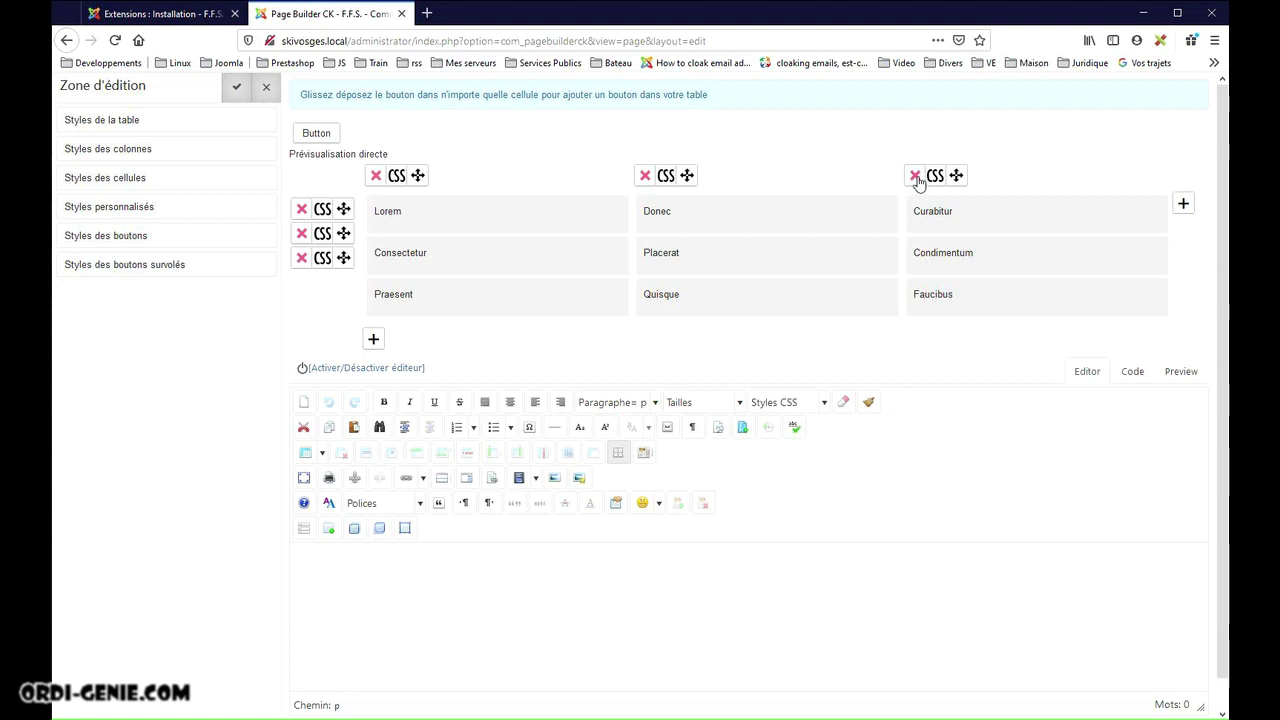
left_click(915, 176)
left_click(617, 335)
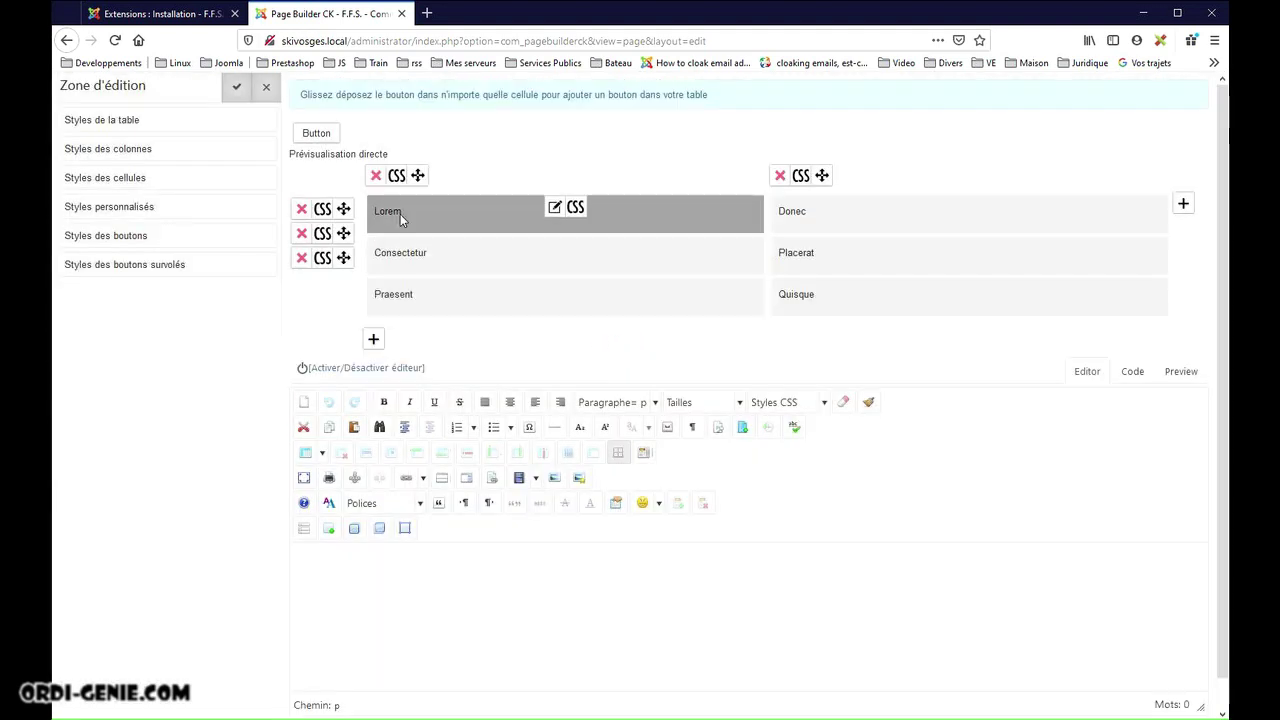
Step: Add a new custom style to the table and rename it "col-titre"
left_click(88, 212)
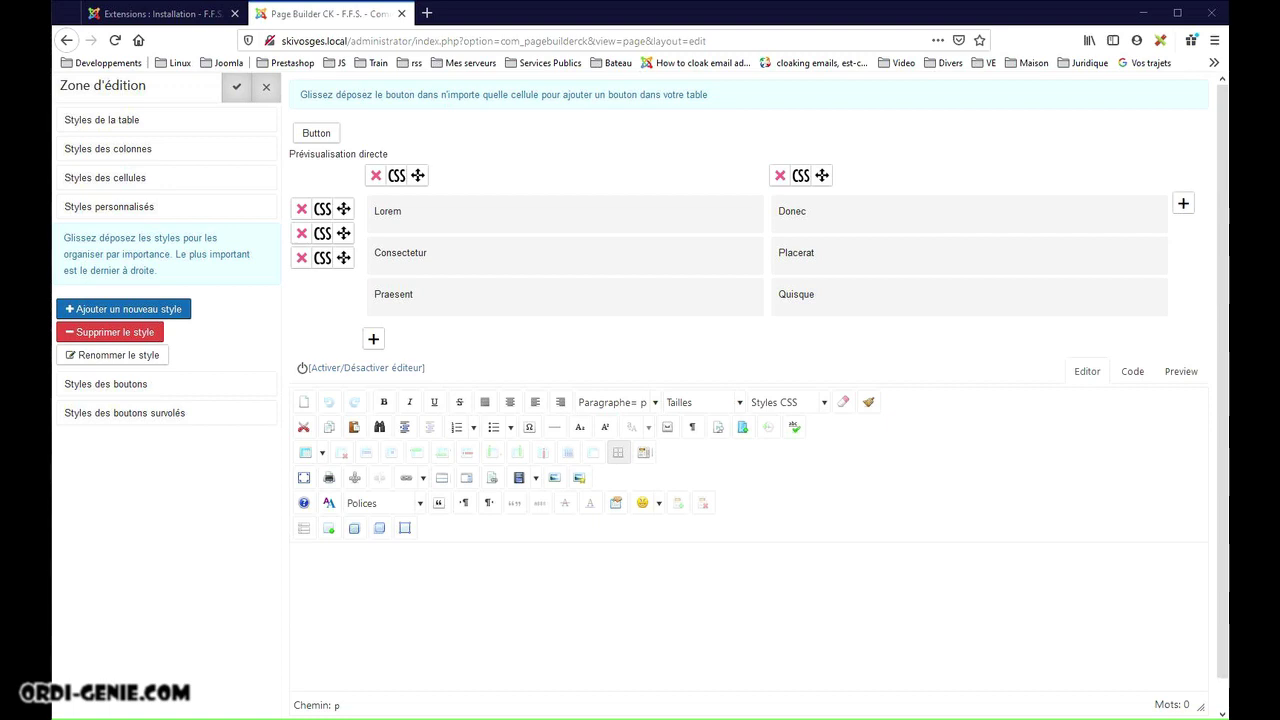
left_click(70, 312)
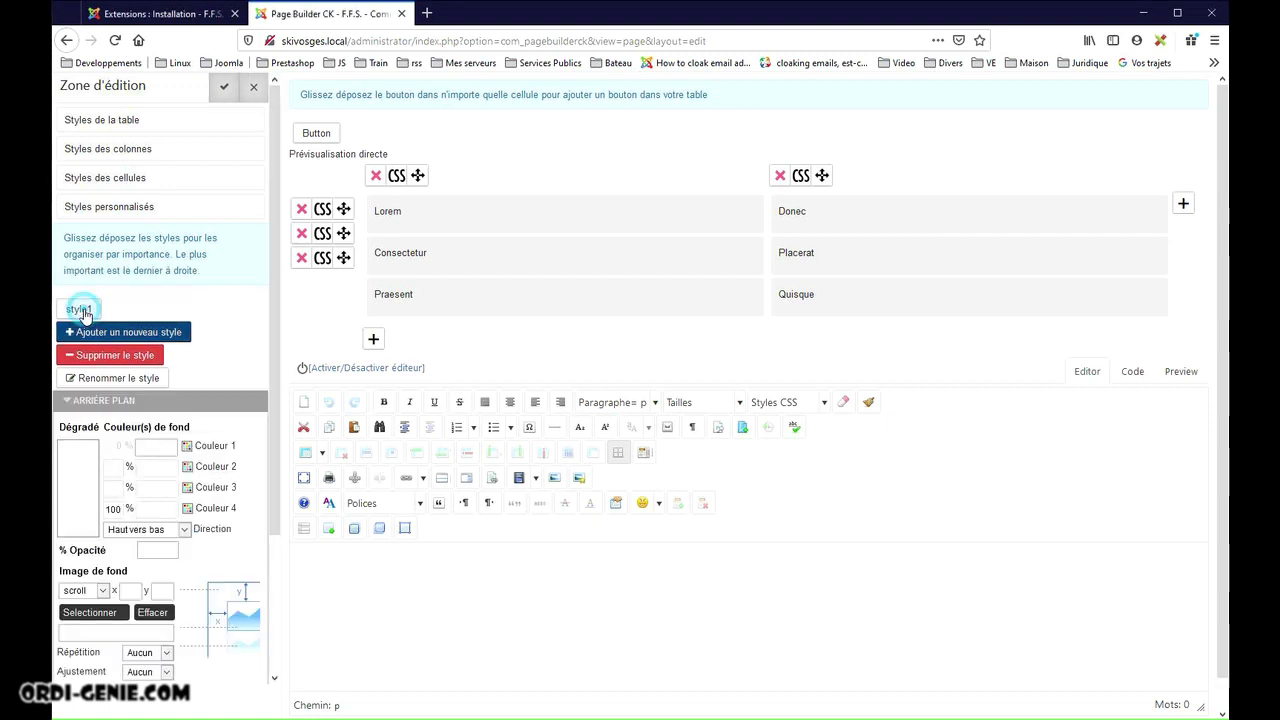
left_click(105, 377)
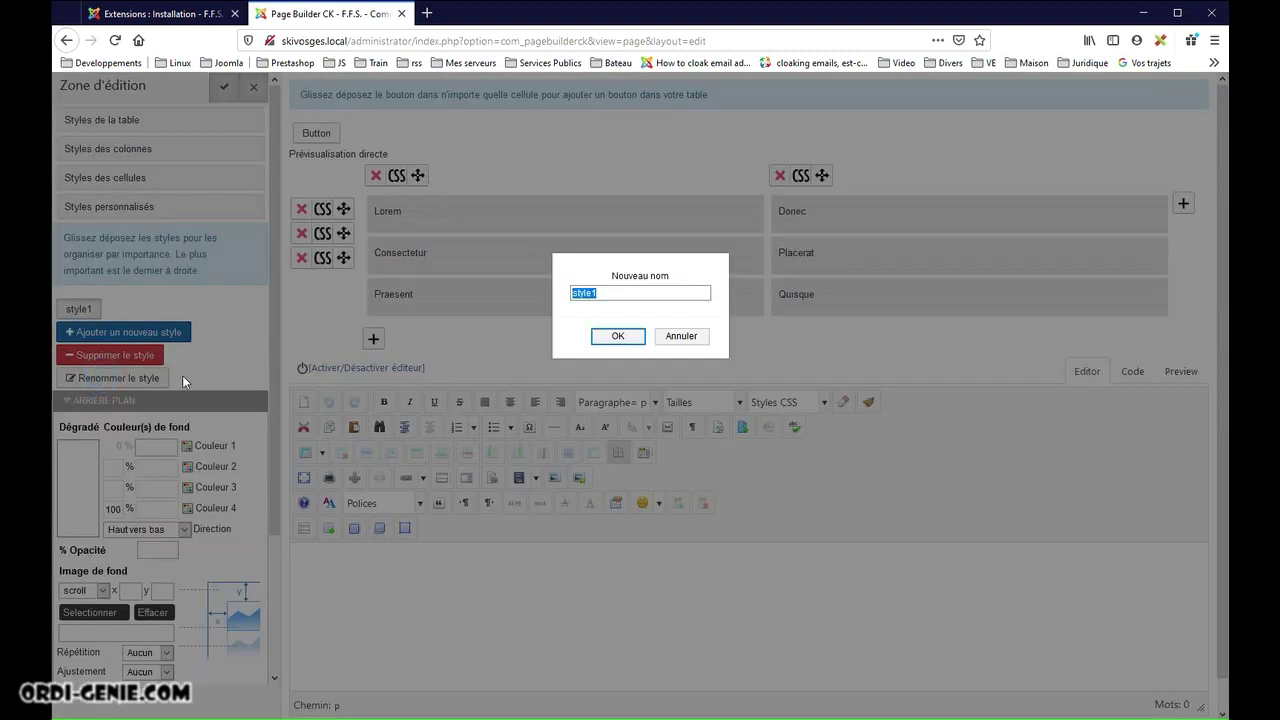
type("titre")
key("Home")
type("col-")
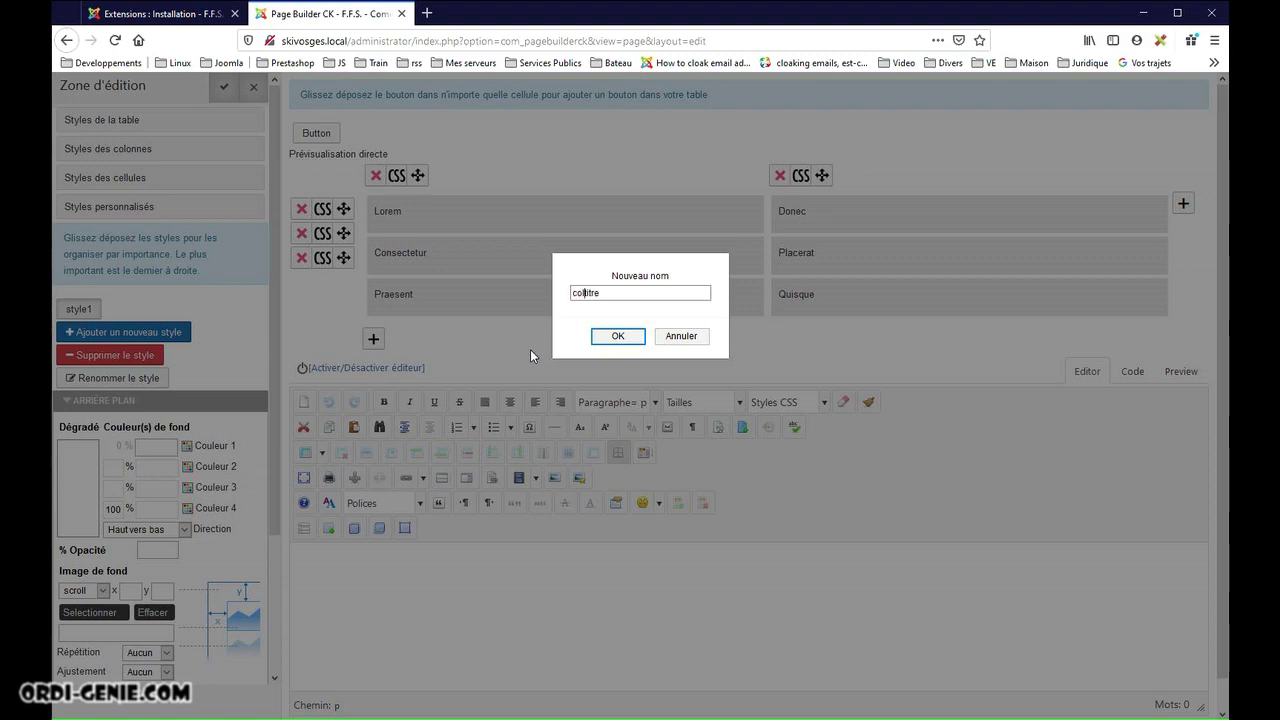
left_click(601, 339)
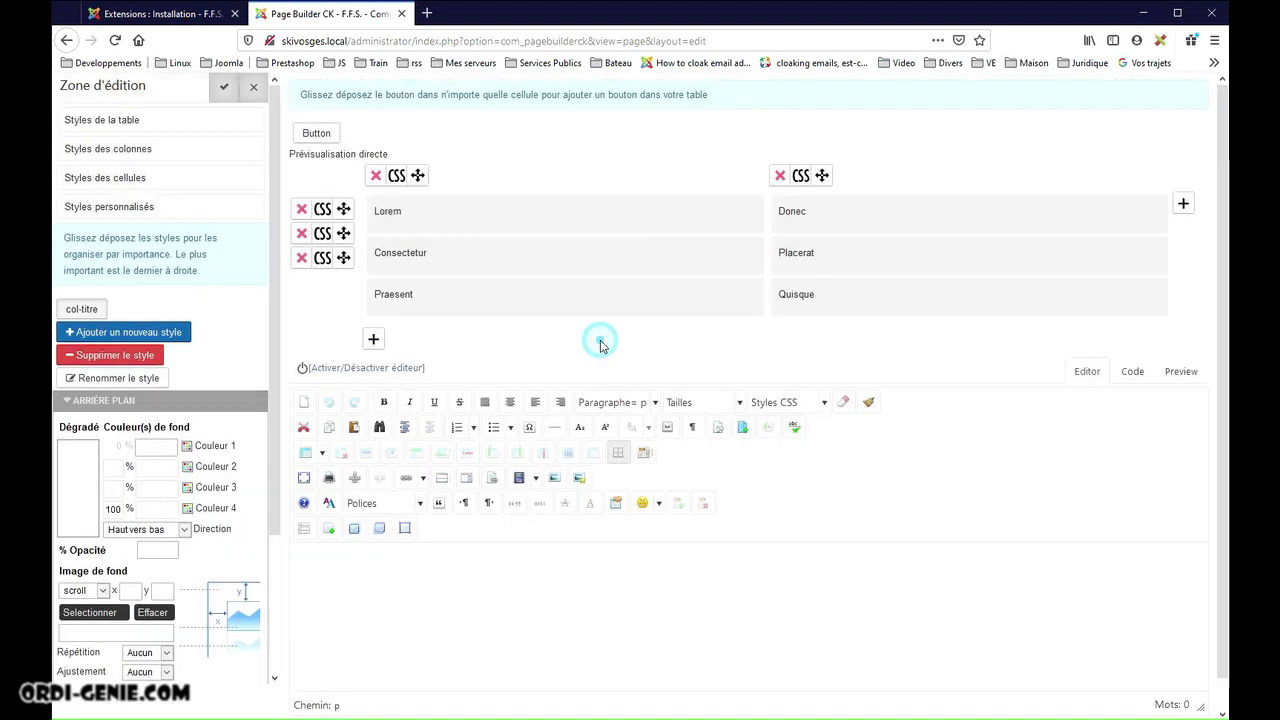
Step: Set the text weight of the col-titre style to bold (gras) and save the style settings
scroll(200, 437, "down", 1)
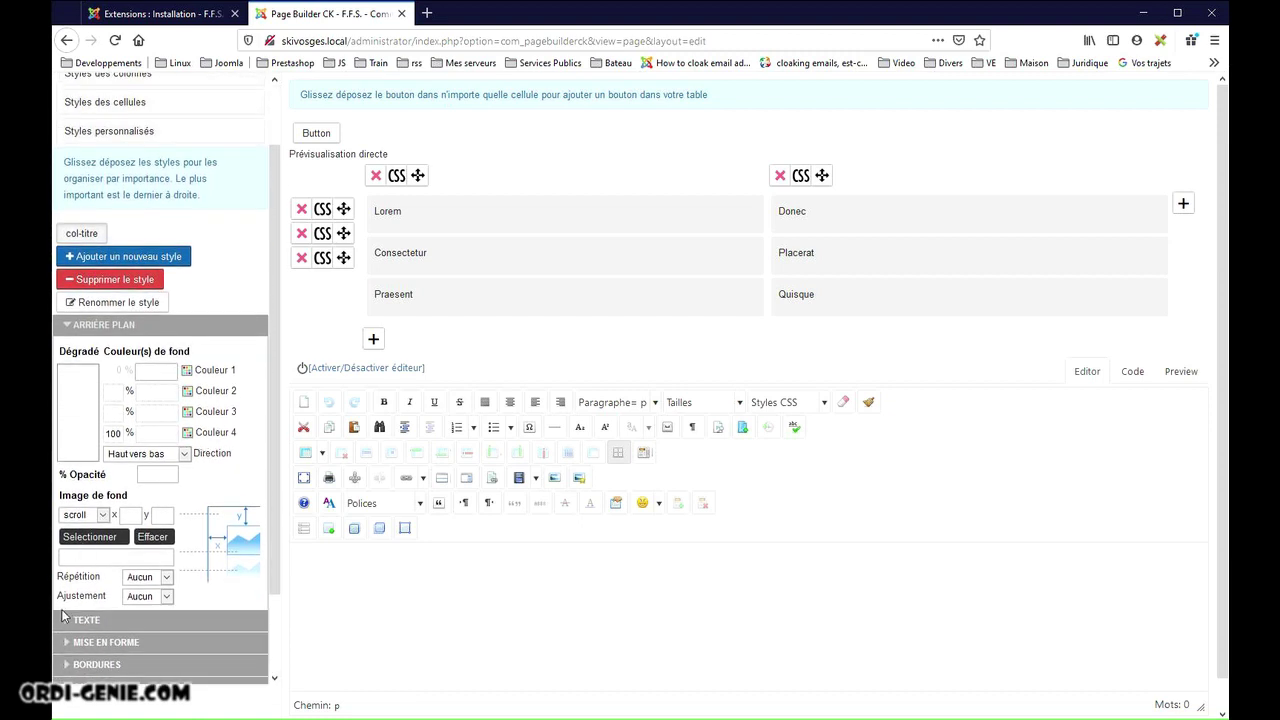
left_click(64, 628)
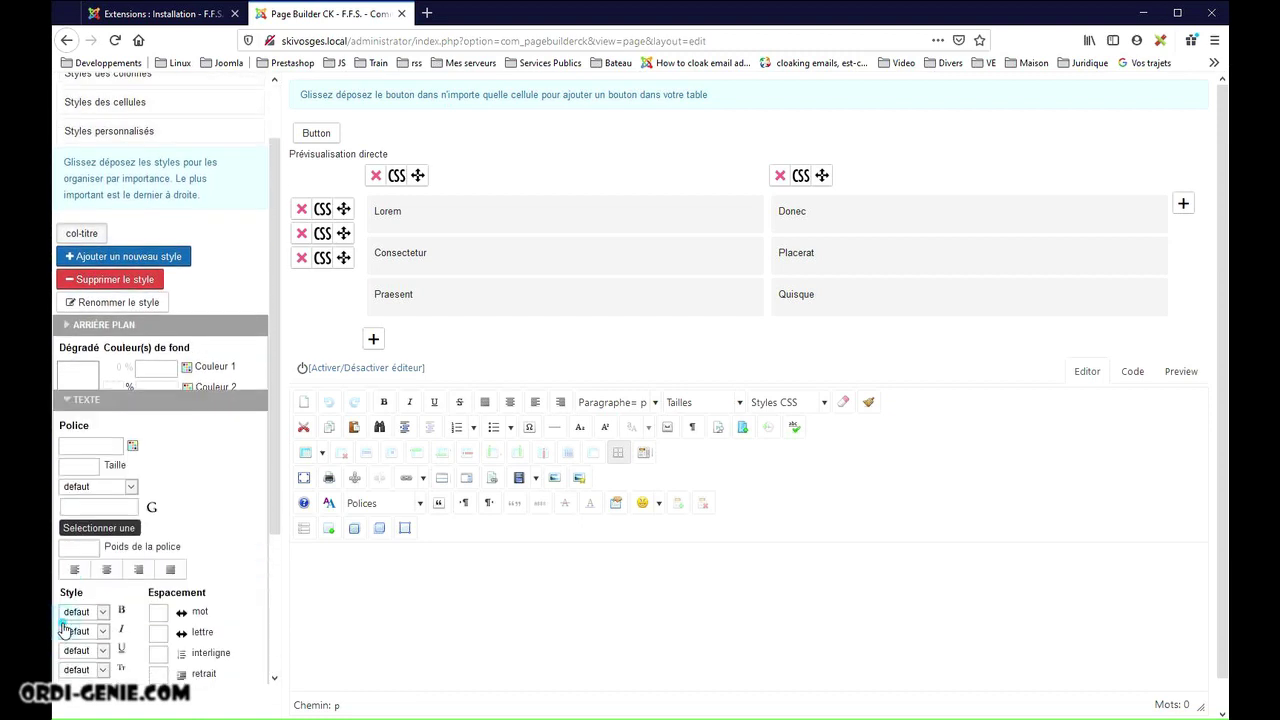
left_click(98, 560)
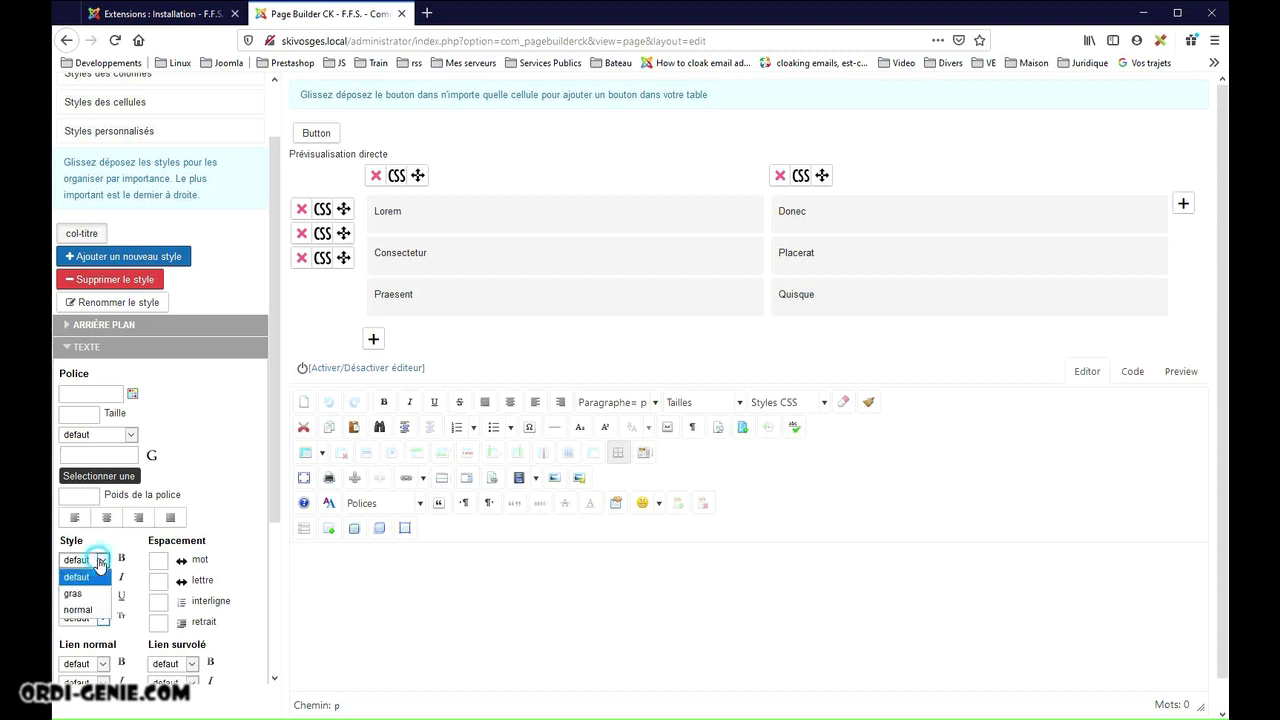
left_click(76, 589)
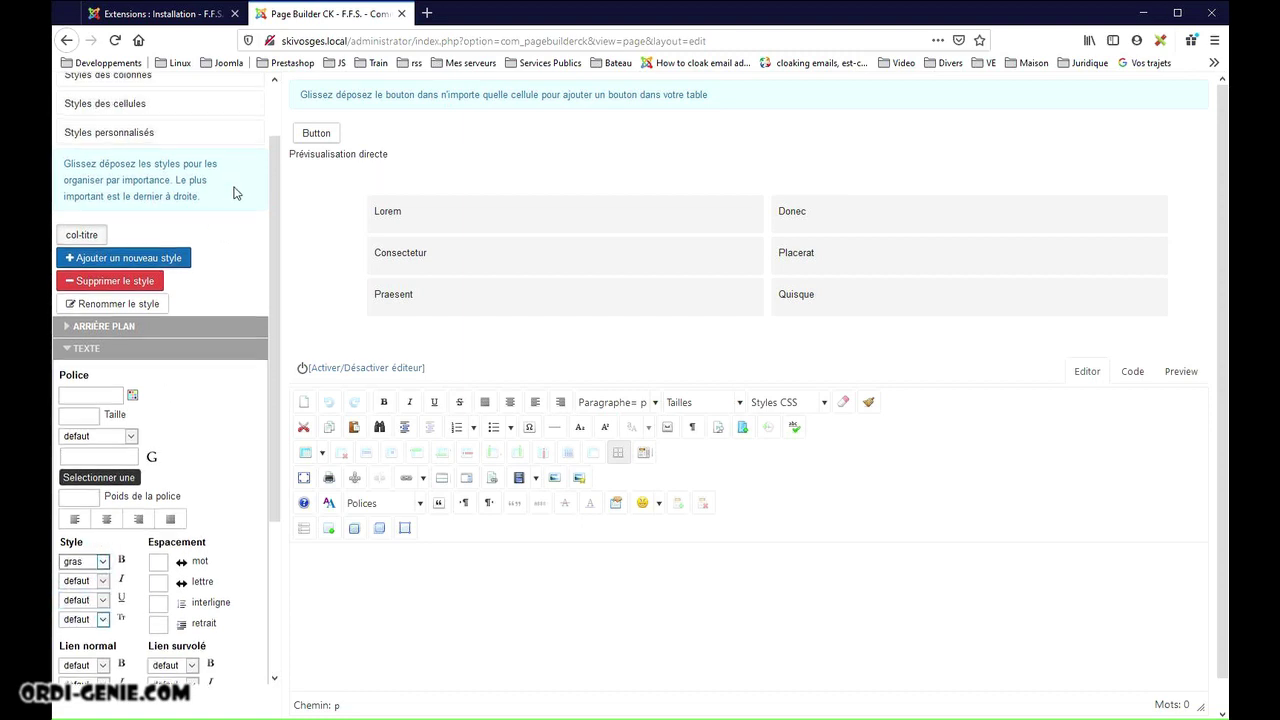
scroll(170, 220, "up", 2)
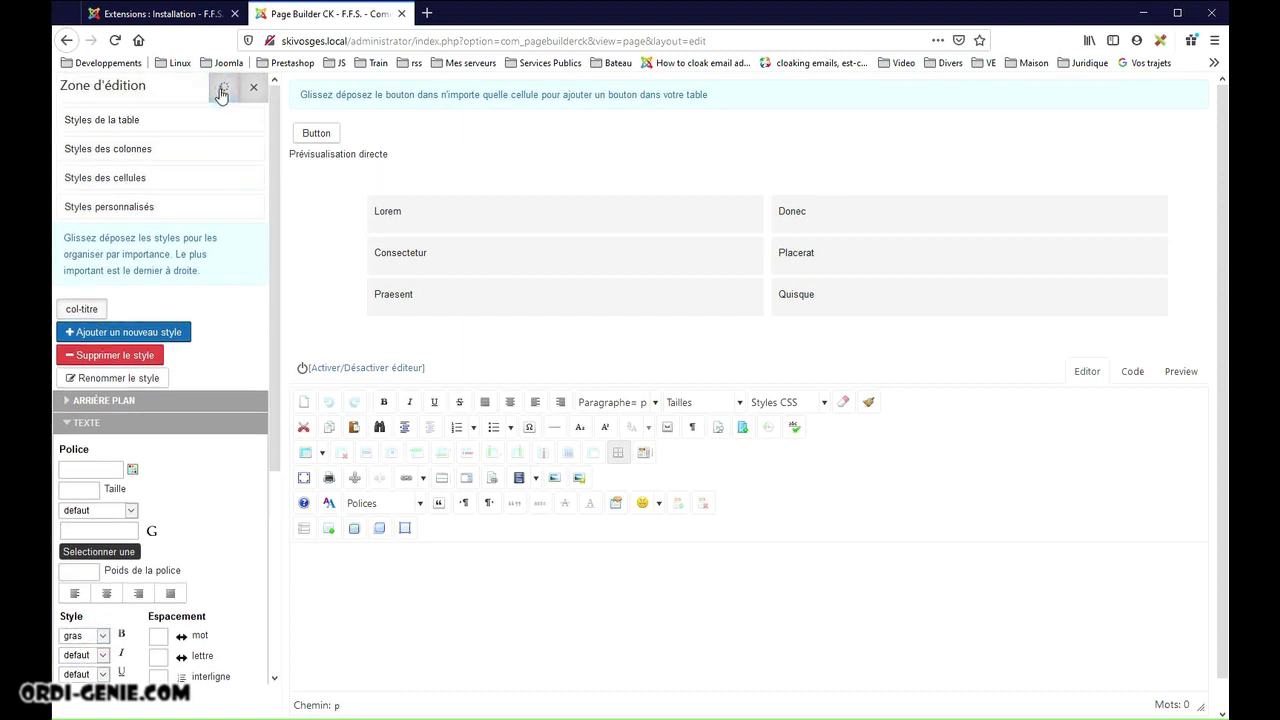
Step: Apply the col-titre style to the table's first header cell, "Lorem"
mouse_move(417, 215)
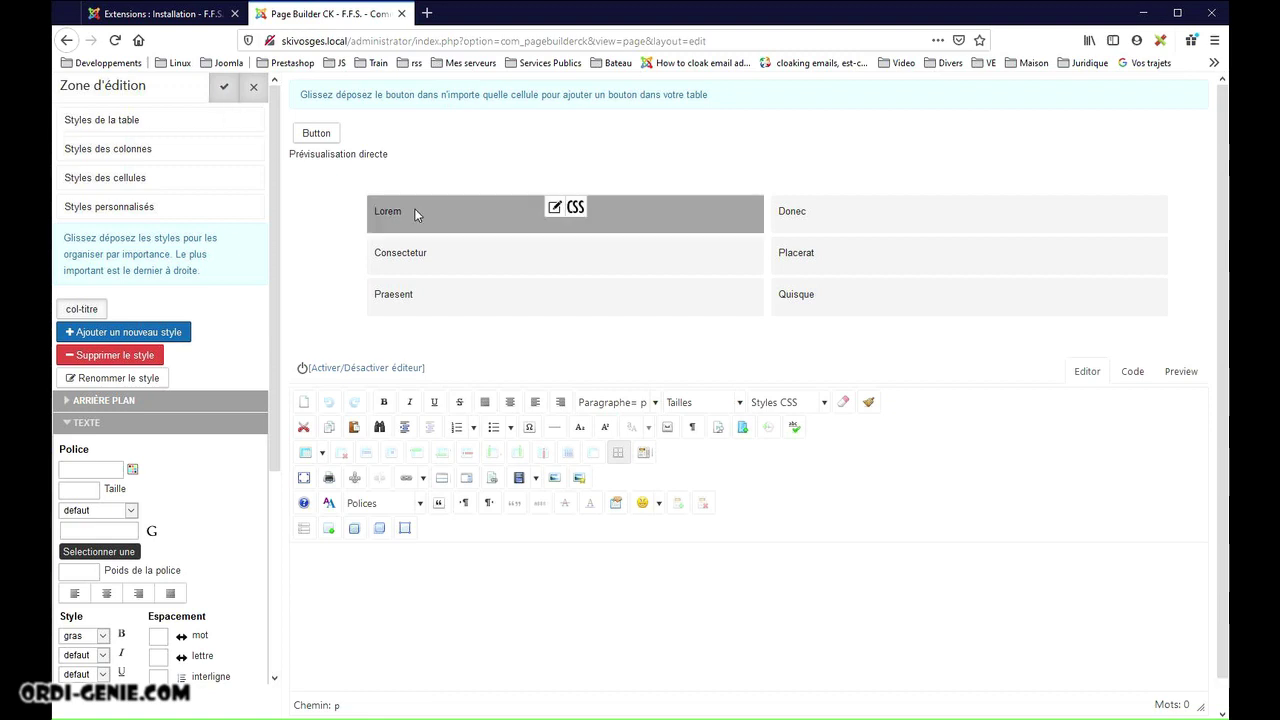
left_click(574, 208)
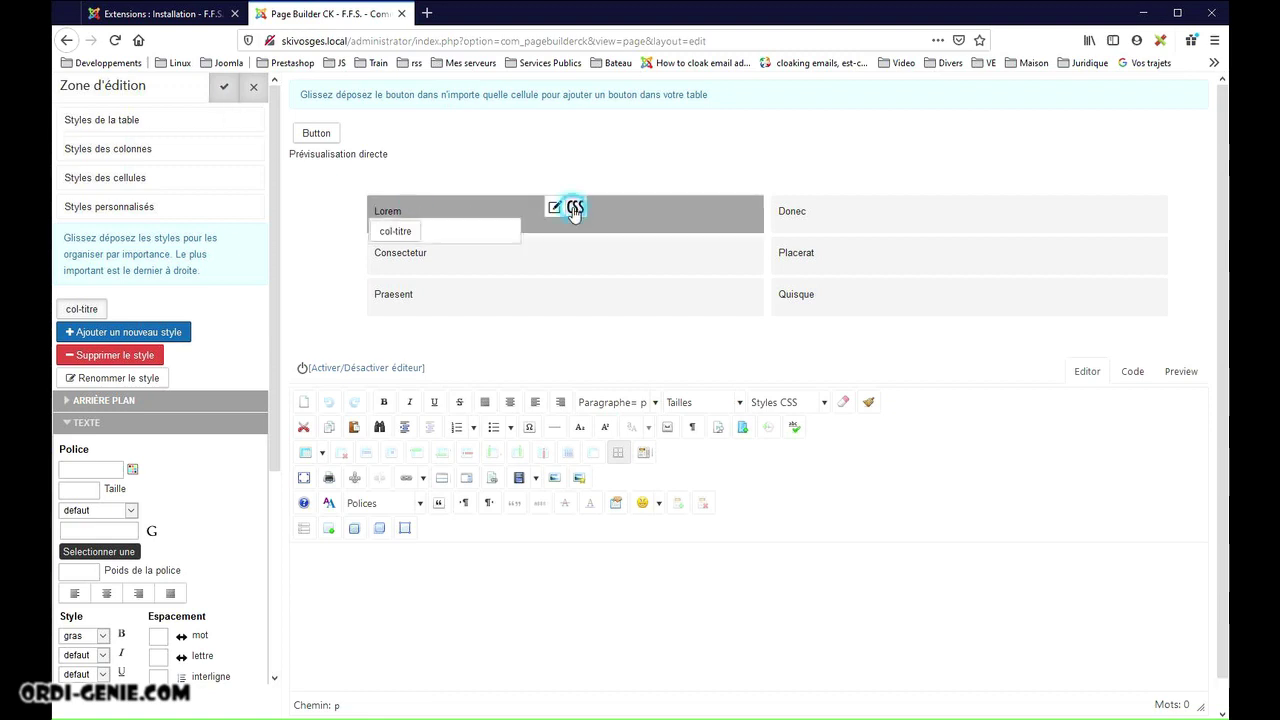
left_click(393, 234)
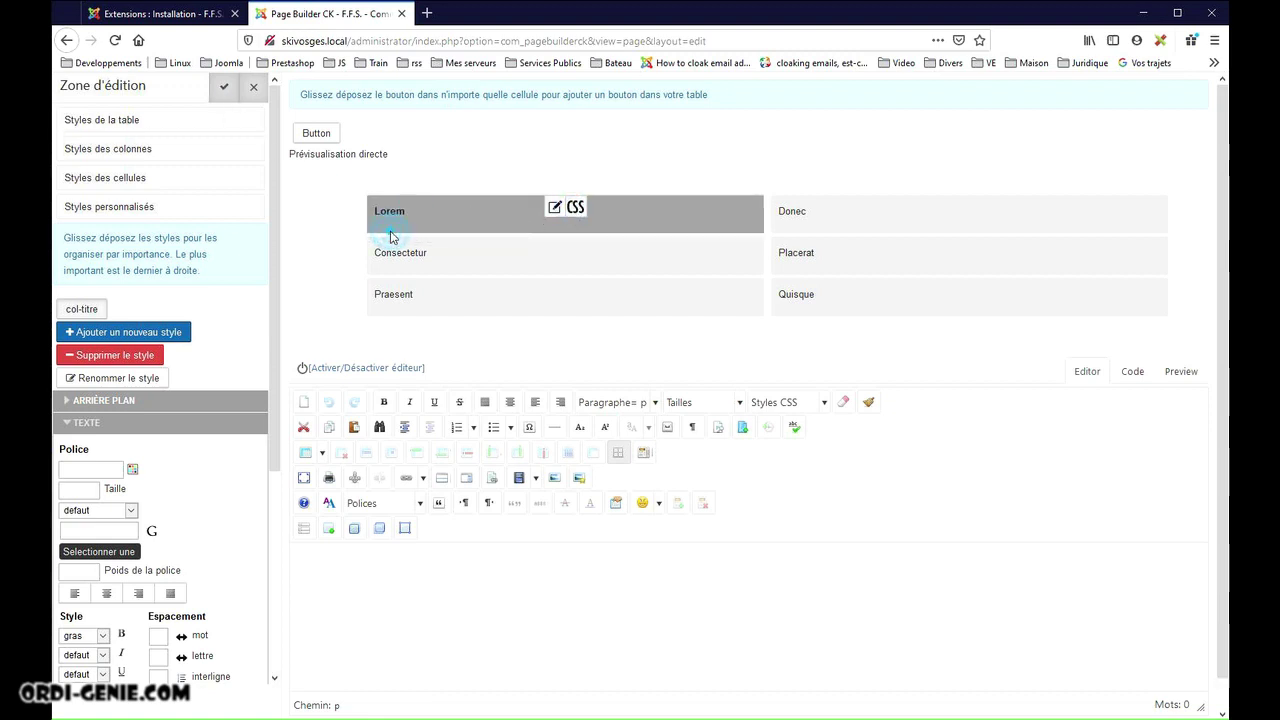
Step: Replace the text of the "Lorem" cell with "Activité" and save it in the cell
left_click(554, 209)
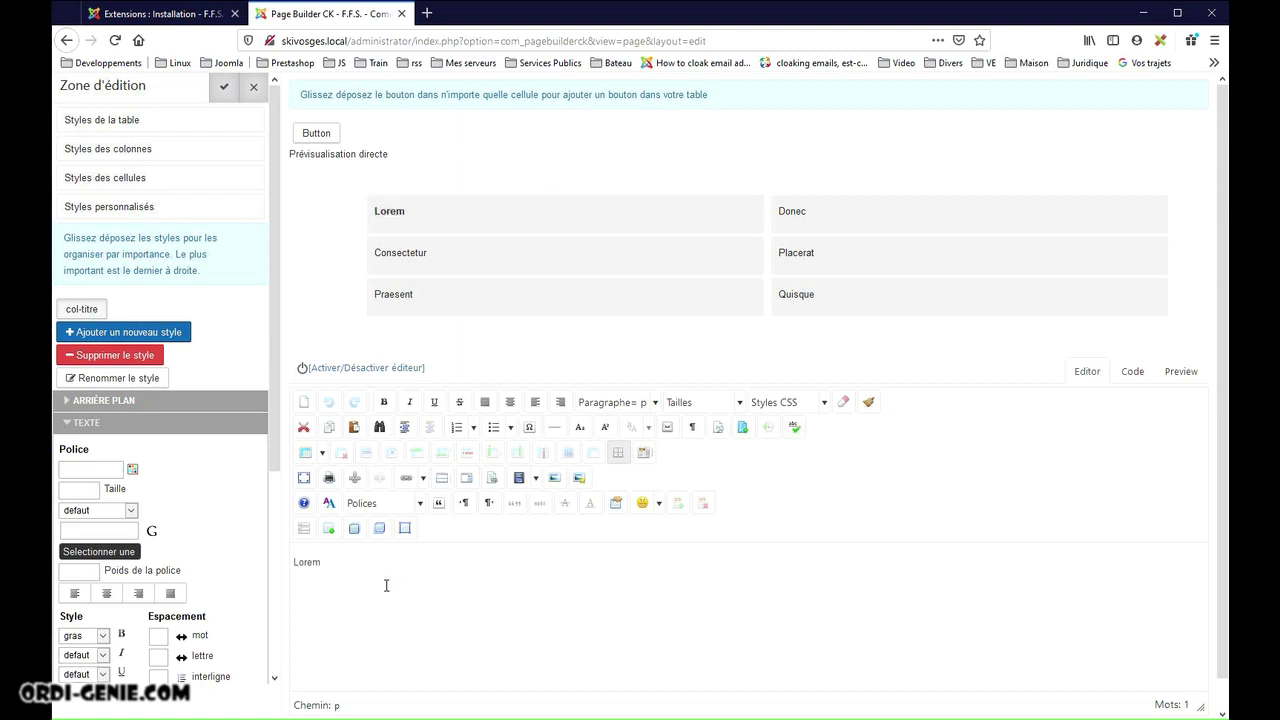
left_click_drag(360, 563, 250, 557)
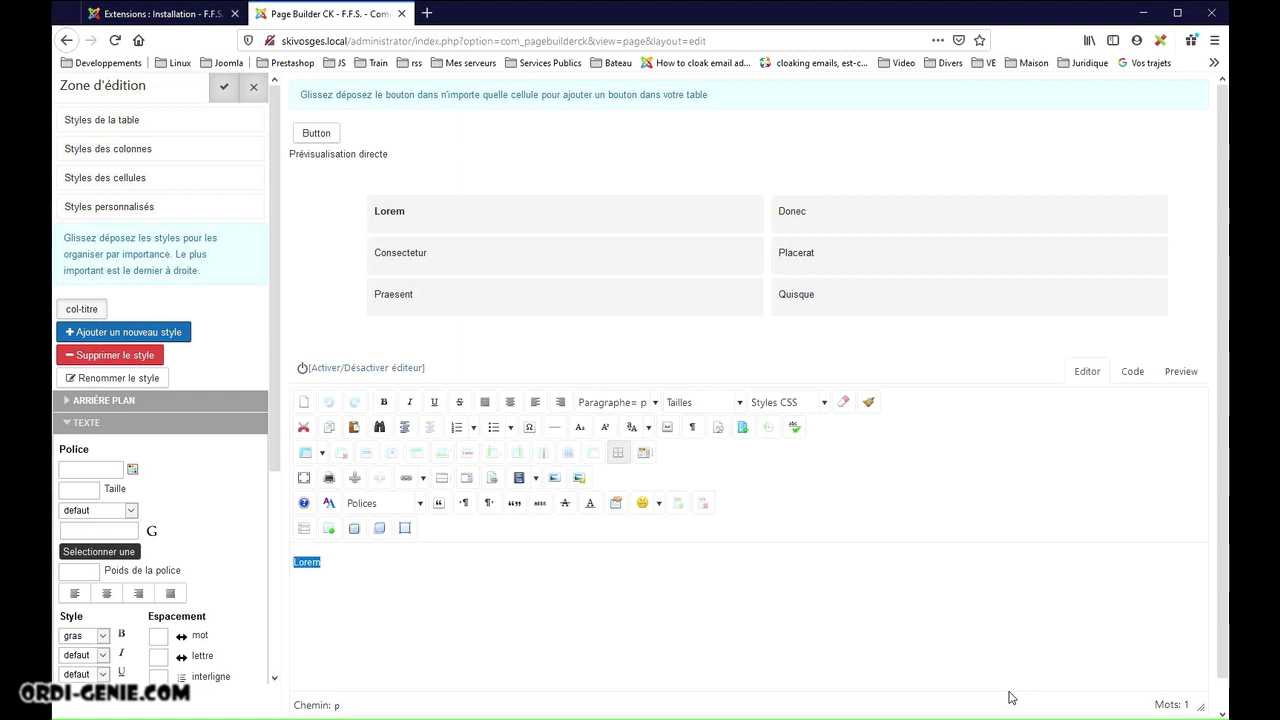
type("Activité")
scroll(640, 575, "down", 1)
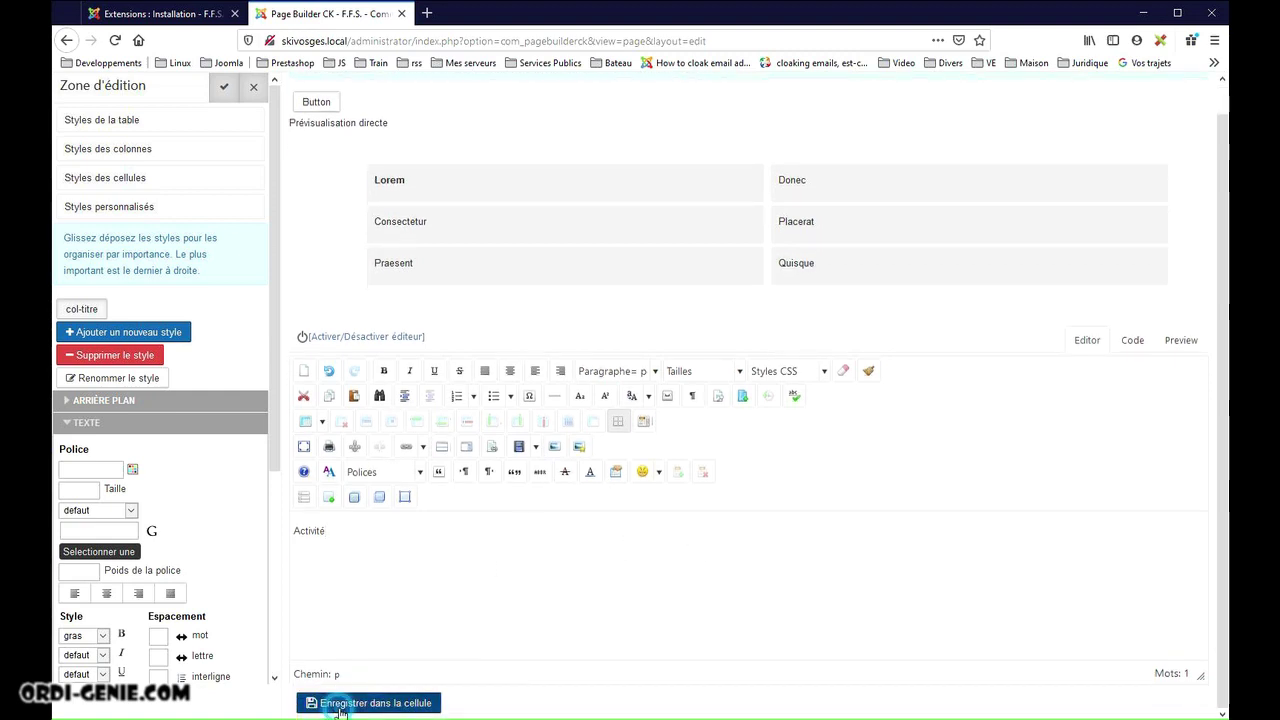
mouse_move(798, 196)
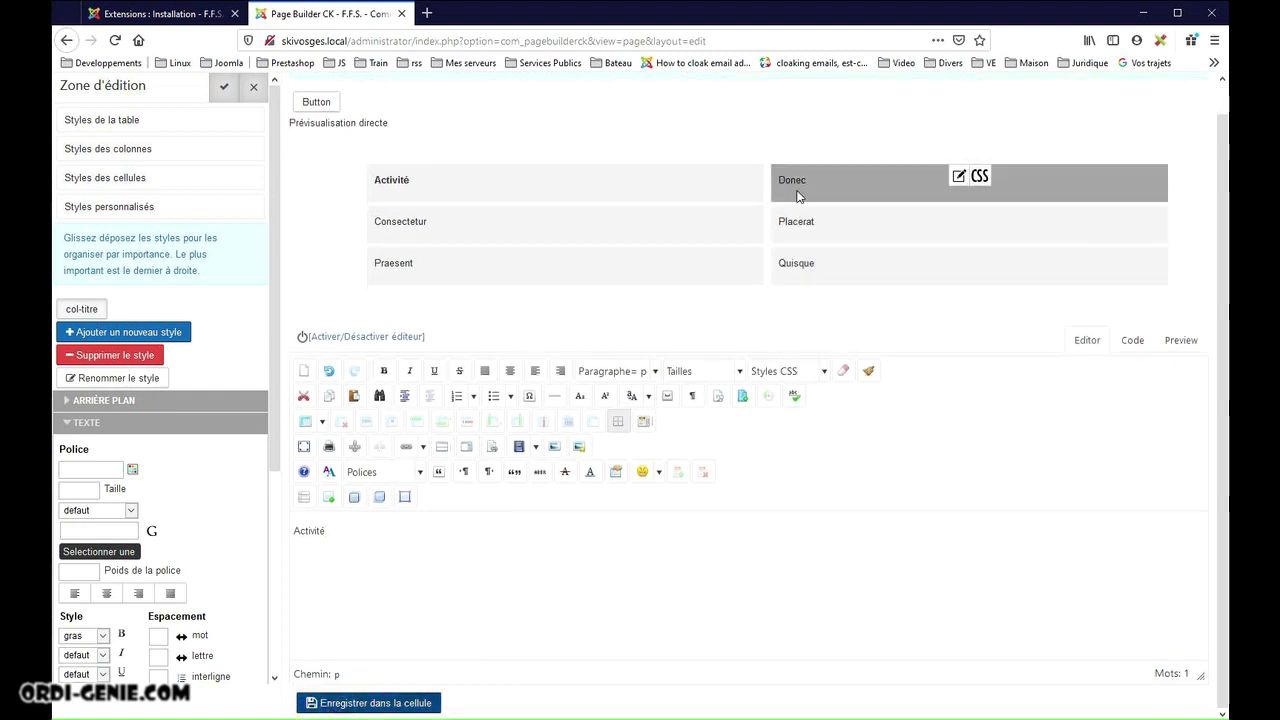
Step: Apply the col-titre style to the "Donec" header cell and replace its text with "Formateur"
left_click(798, 196)
left_click(975, 177)
left_click(797, 203)
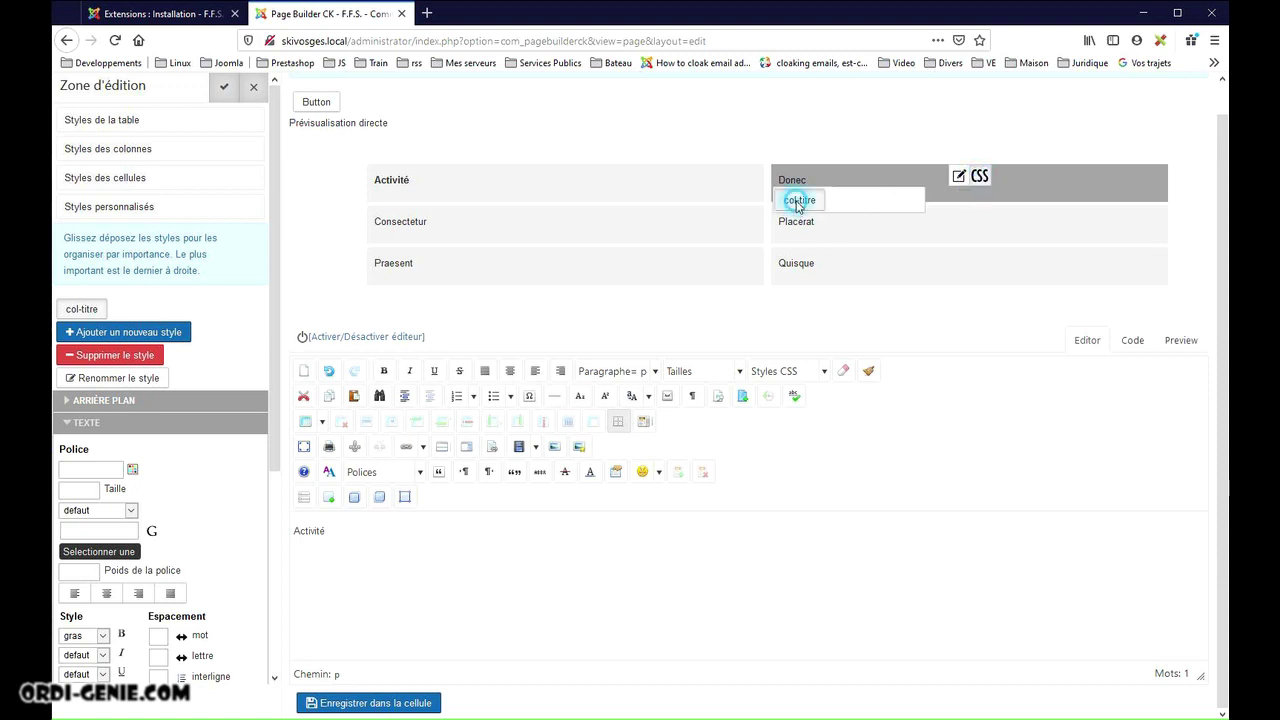
left_click(957, 177)
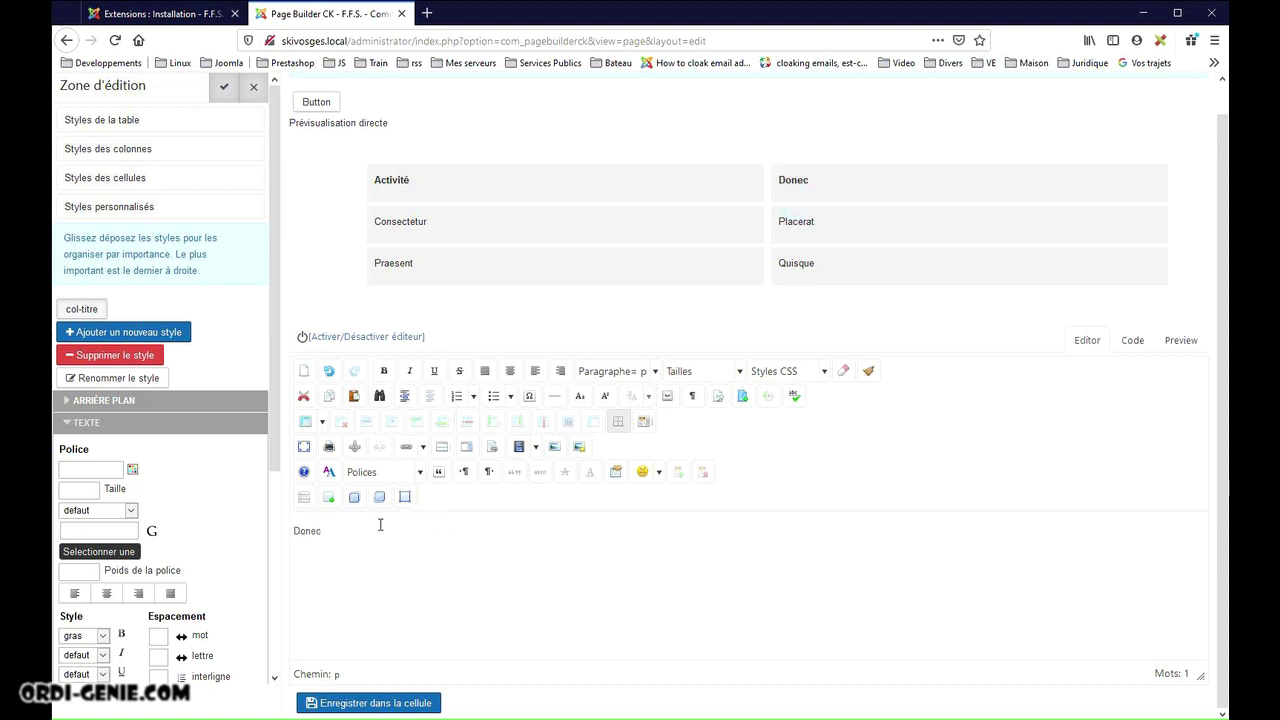
left_click_drag(339, 536, 281, 532)
type("Formateur")
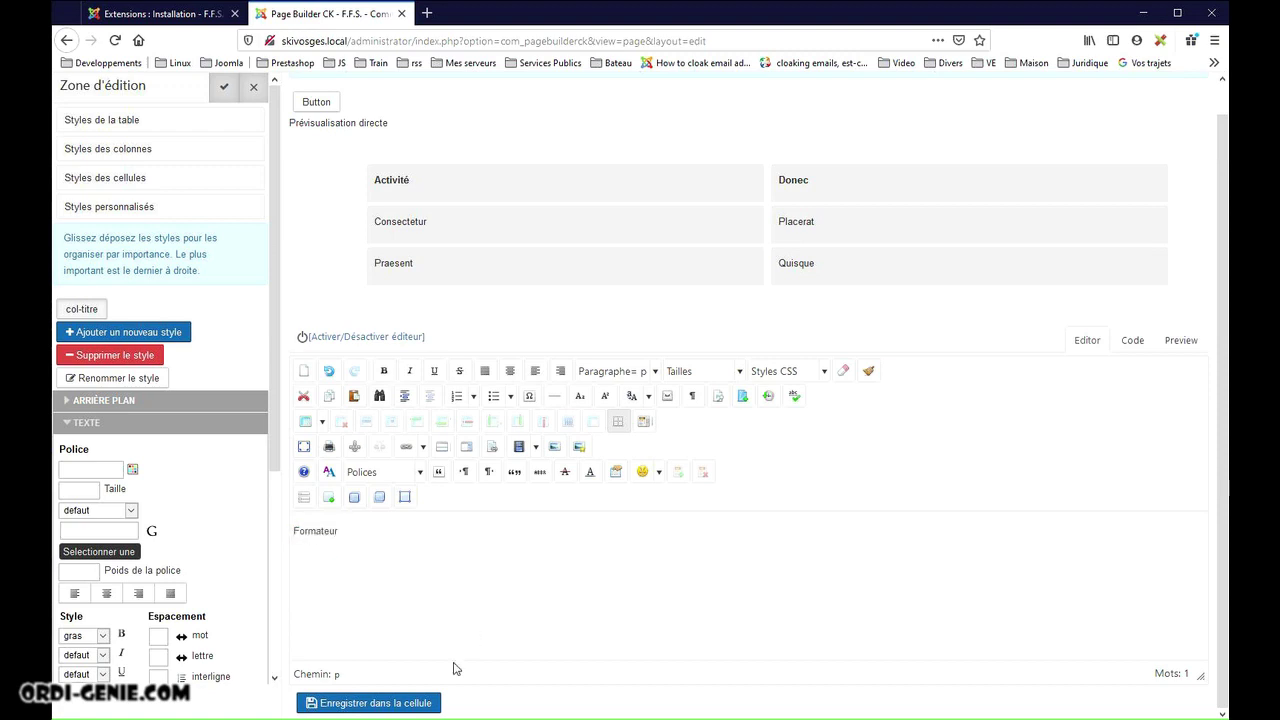
left_click(412, 703)
Step: Apply the col-titre style to the "Consectetur" cell and replace its text with "Ski Alpin"
mouse_move(514, 222)
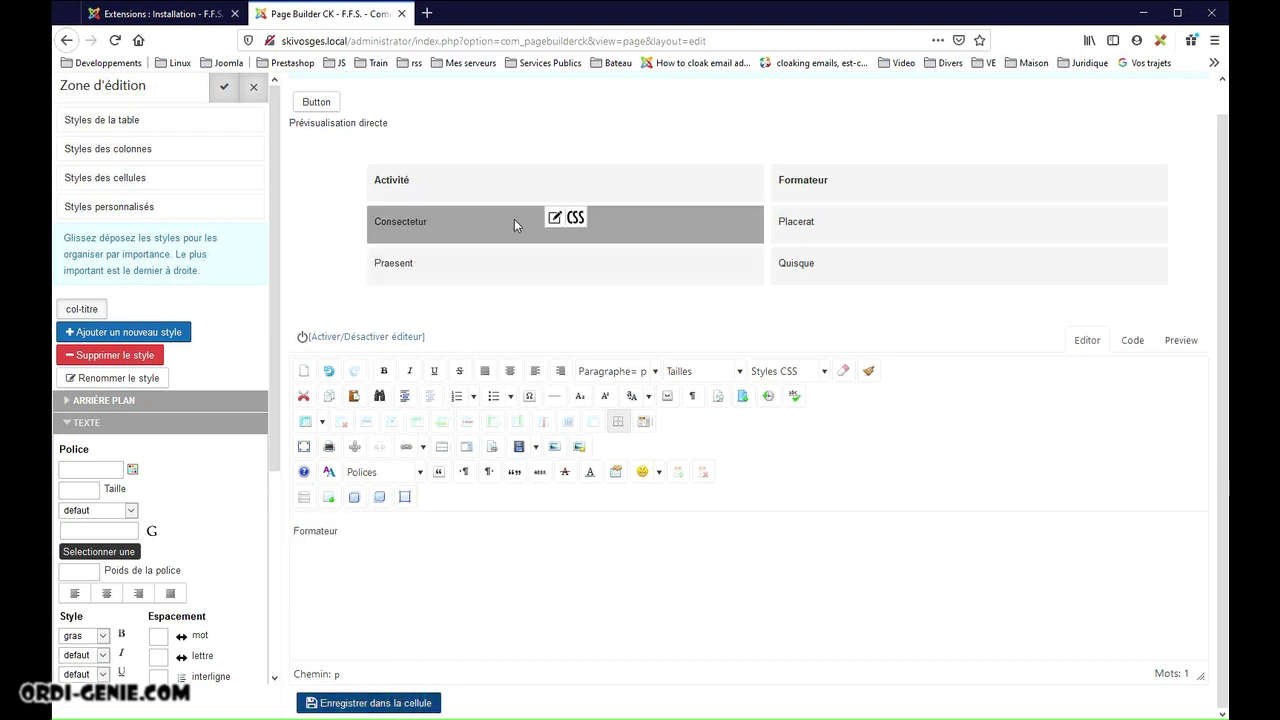
left_click(573, 219)
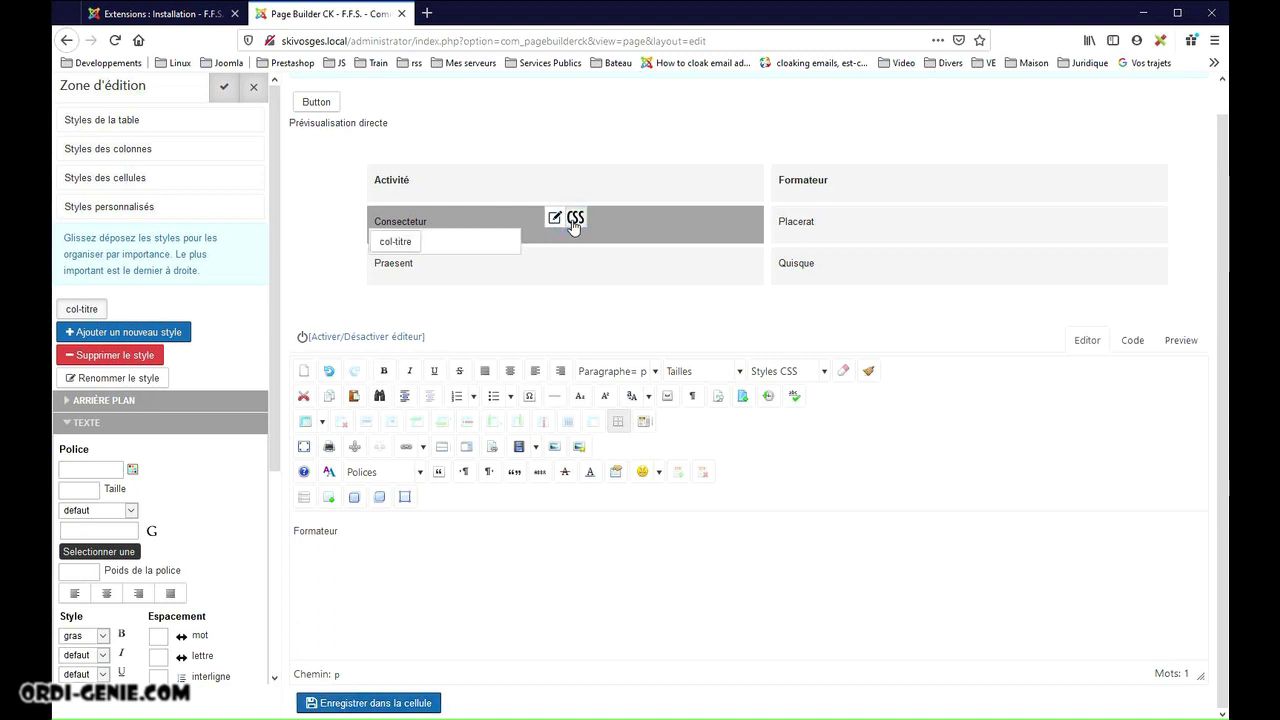
left_click(380, 250)
mouse_move(626, 284)
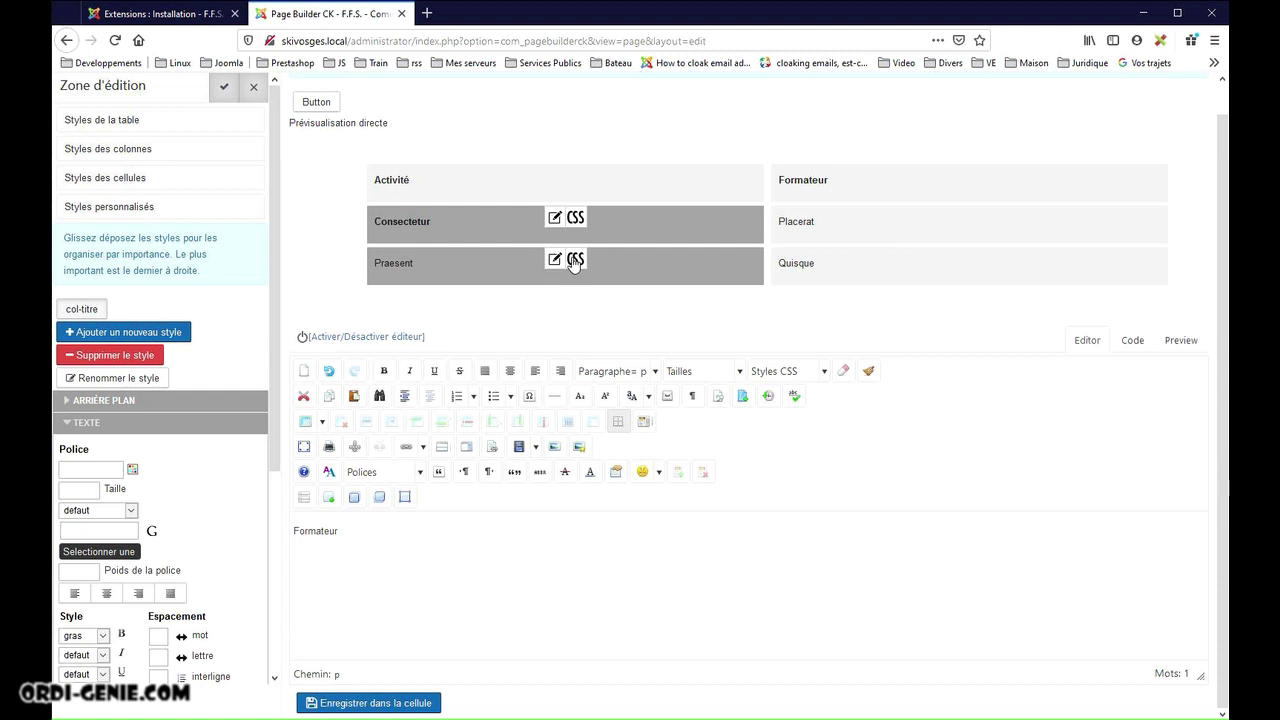
left_click(555, 218)
left_click_drag(366, 531, 258, 520)
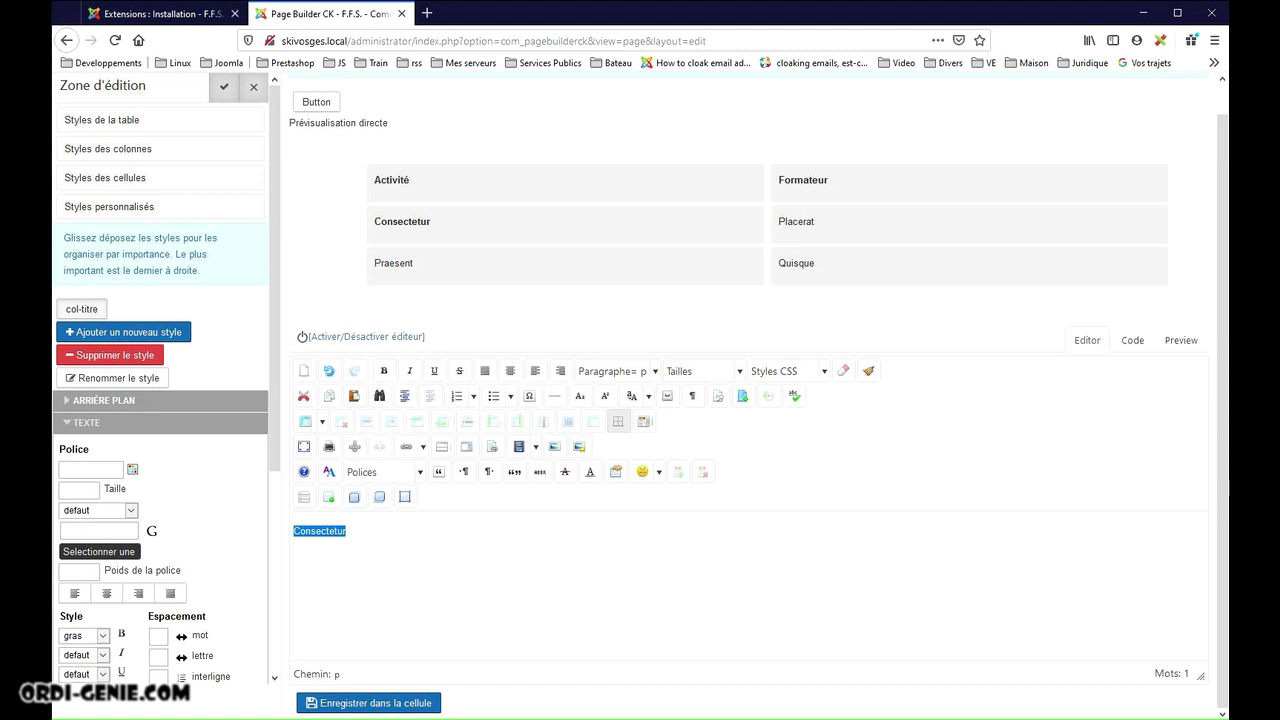
type("Ski Alpin")
left_click(341, 706)
Step: Replace the text of the "Praesent" cell with "Chronométreurs" and apply the col-titre style to it
mouse_move(399, 279)
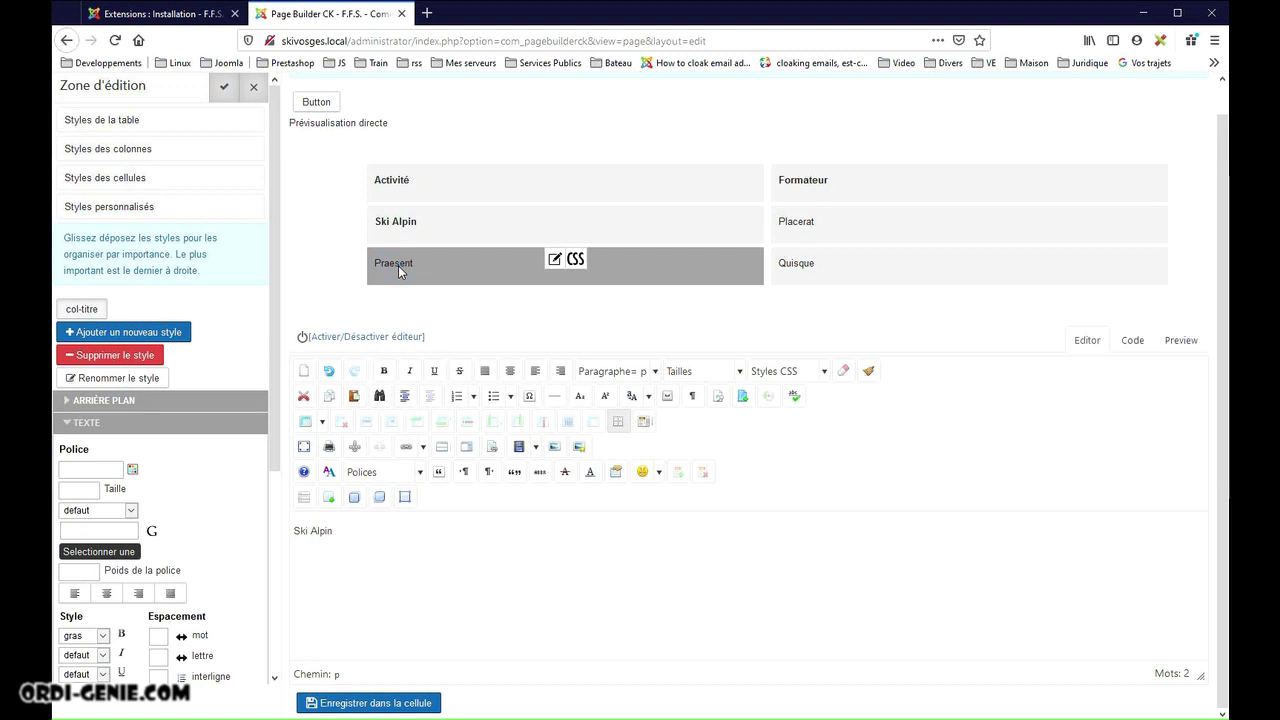
left_click(551, 262)
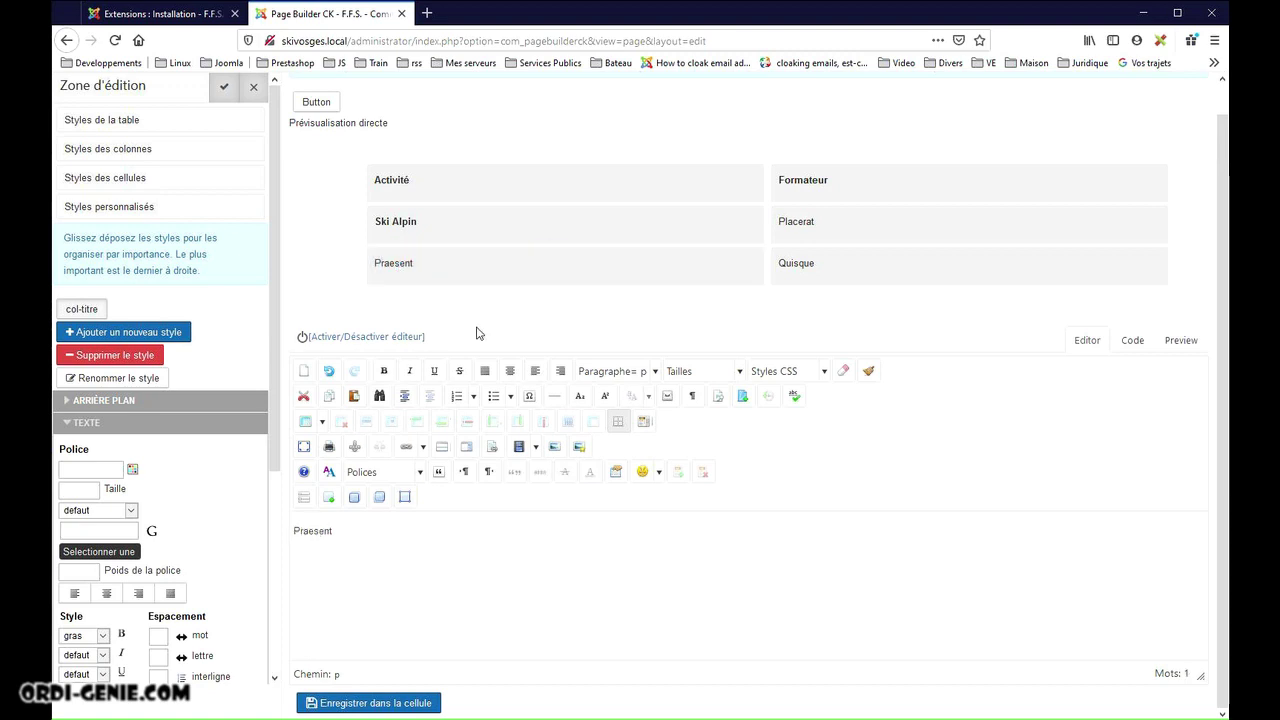
left_click_drag(360, 530, 236, 522)
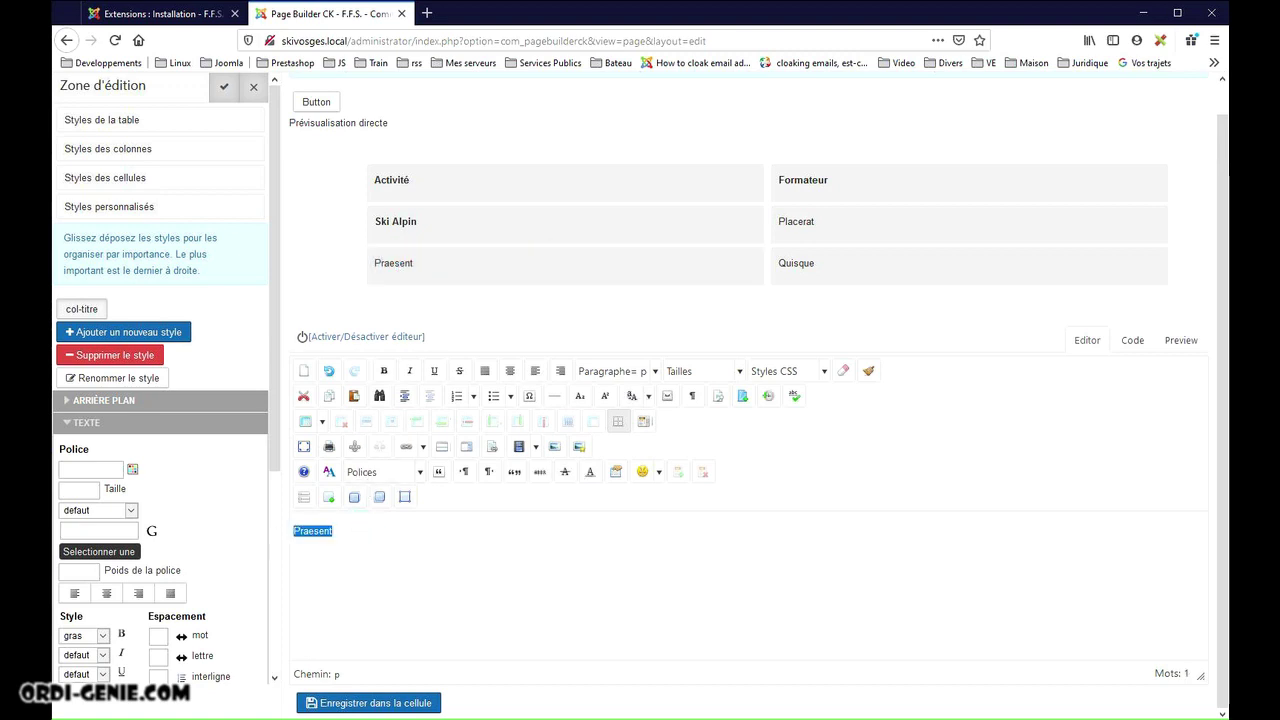
type("Chronométreurs")
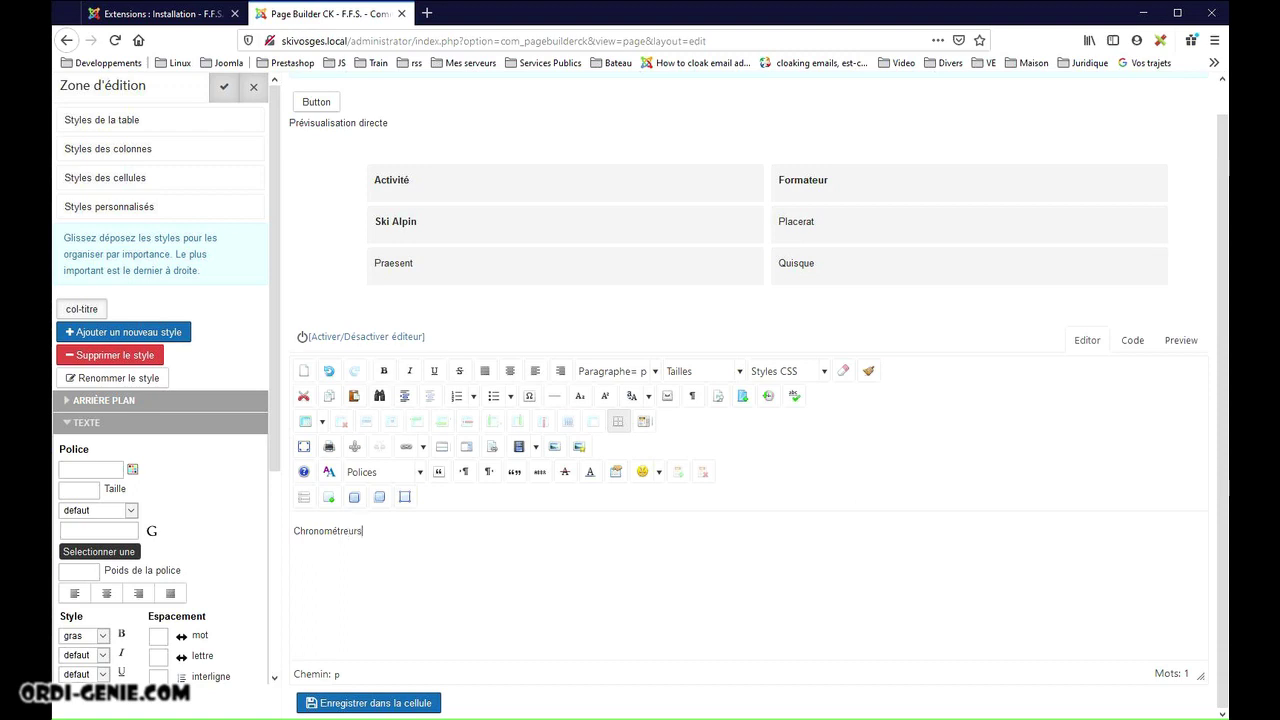
left_click(370, 705)
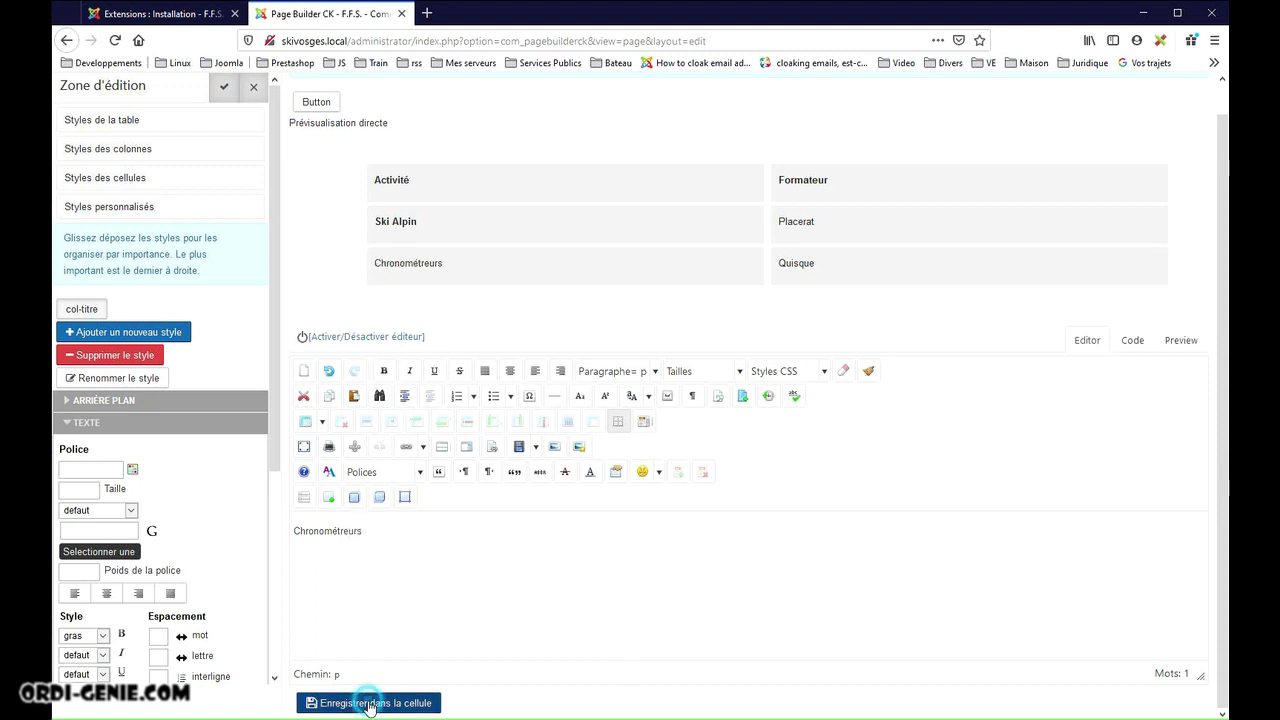
mouse_move(418, 278)
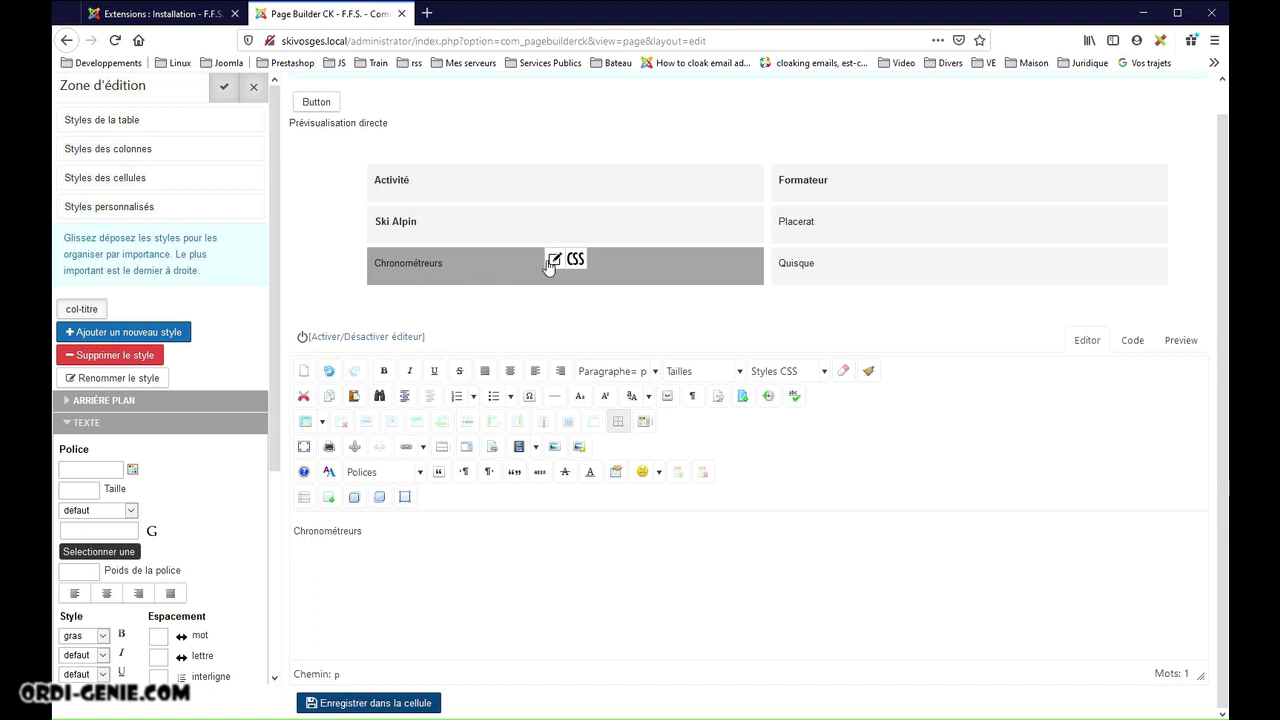
left_click(572, 259)
left_click(396, 285)
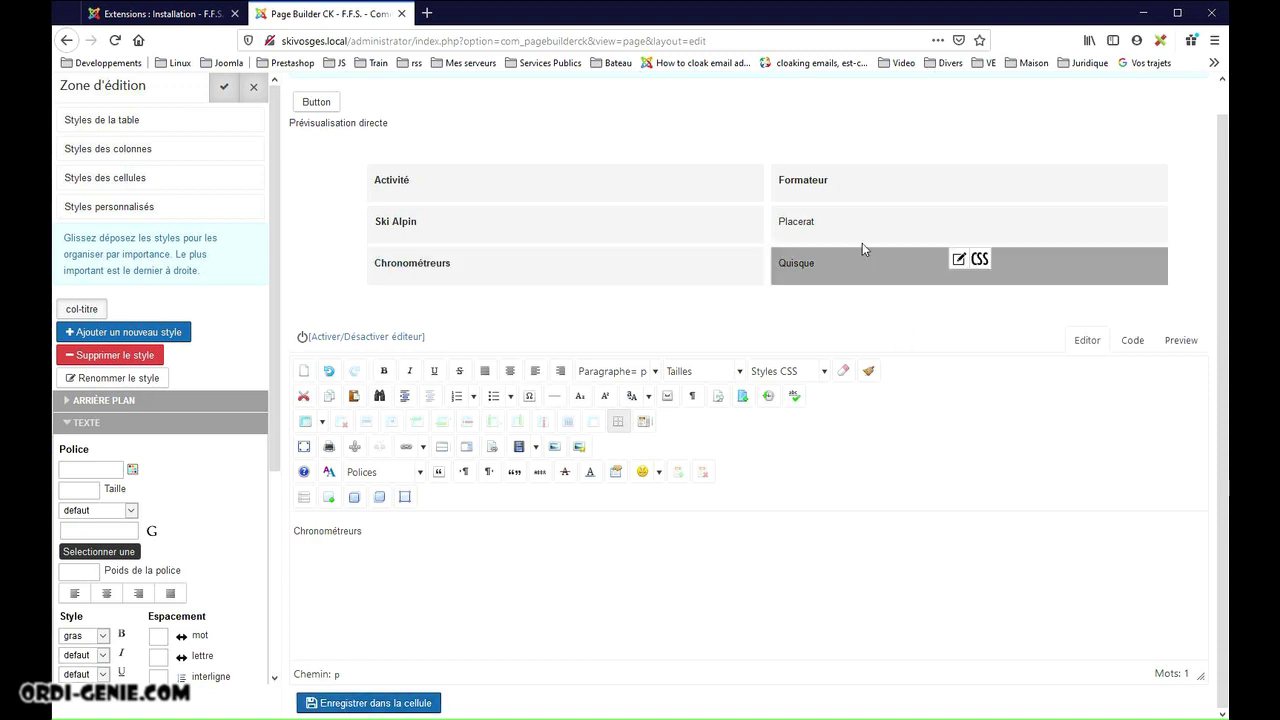
Step: Replace the "Placerat" cell's content with a bulleted list of "Toi", "Moi" and "Nous", and save it in the cell
mouse_move(824, 226)
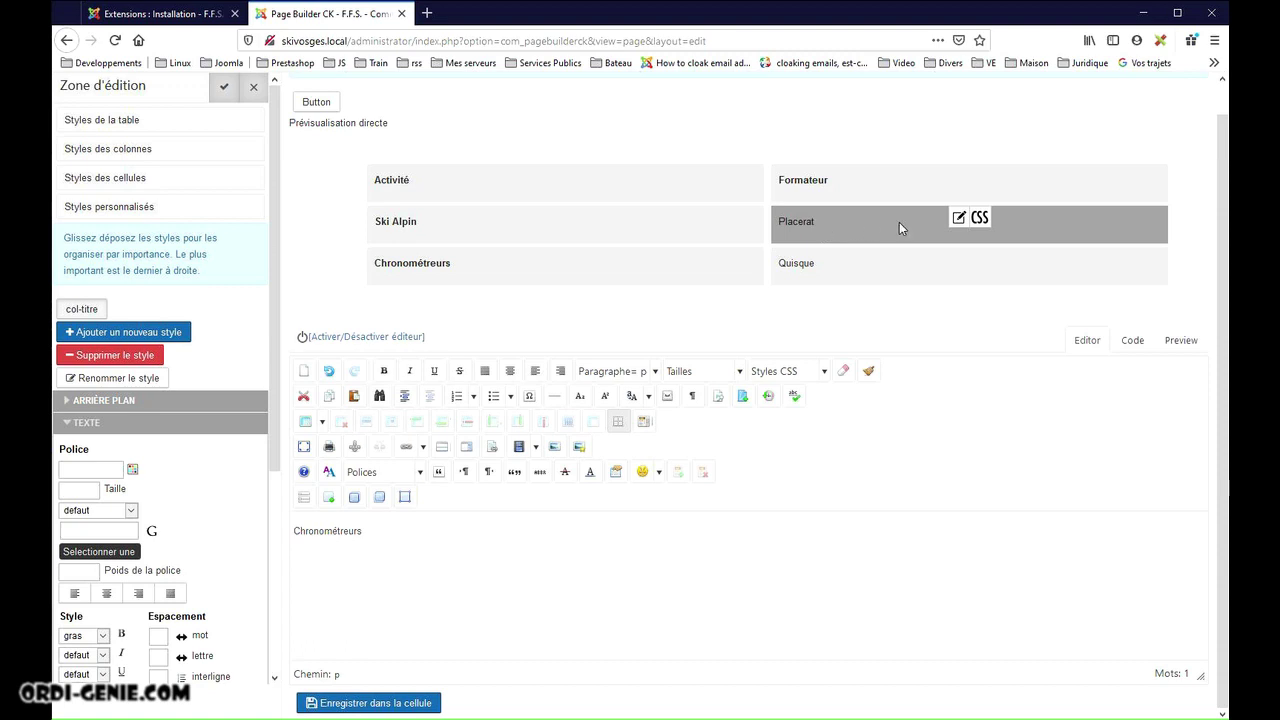
left_click(957, 217)
double_click(338, 528)
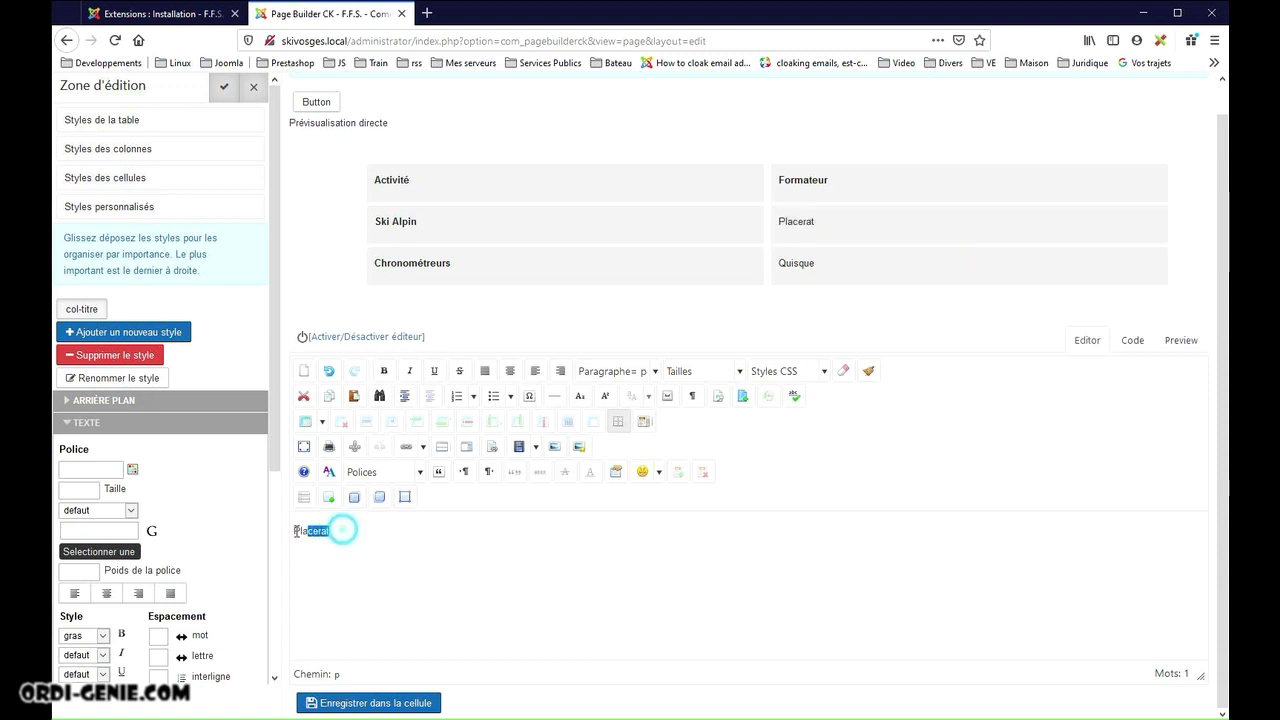
key("Delete")
left_click(493, 398)
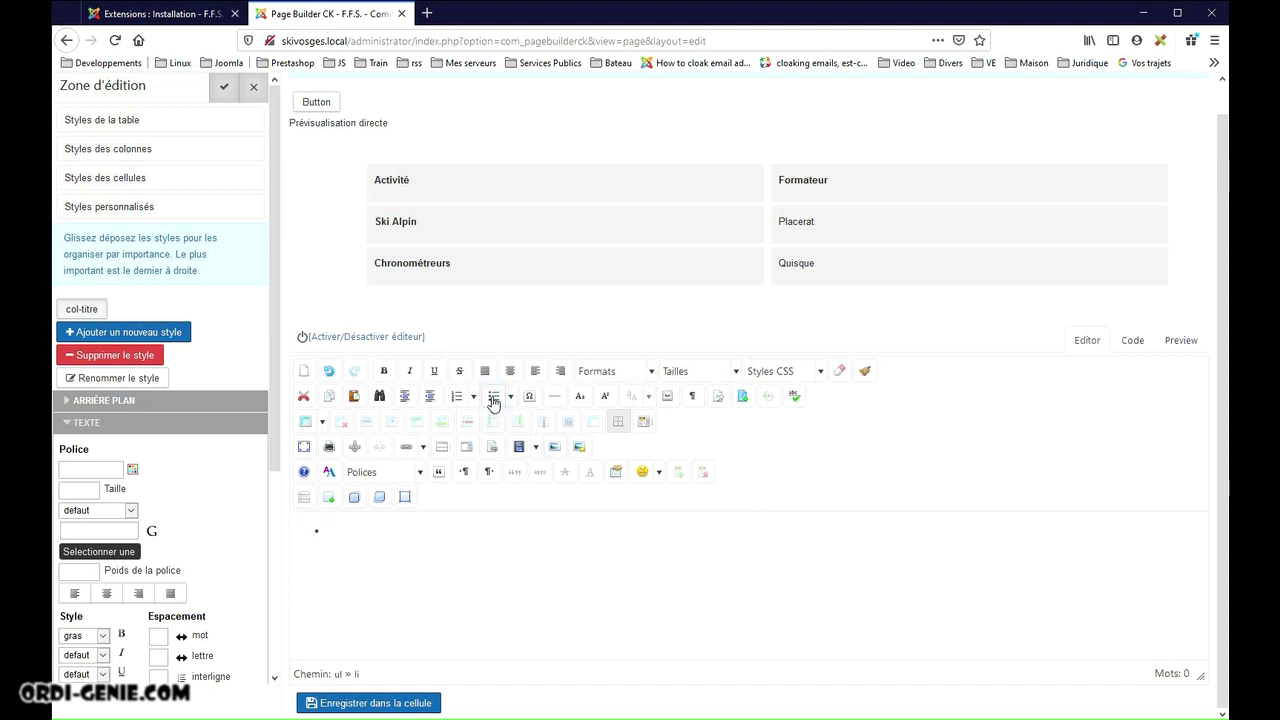
type("Toi ")
type("M")
key("Return")
left_click(375, 703)
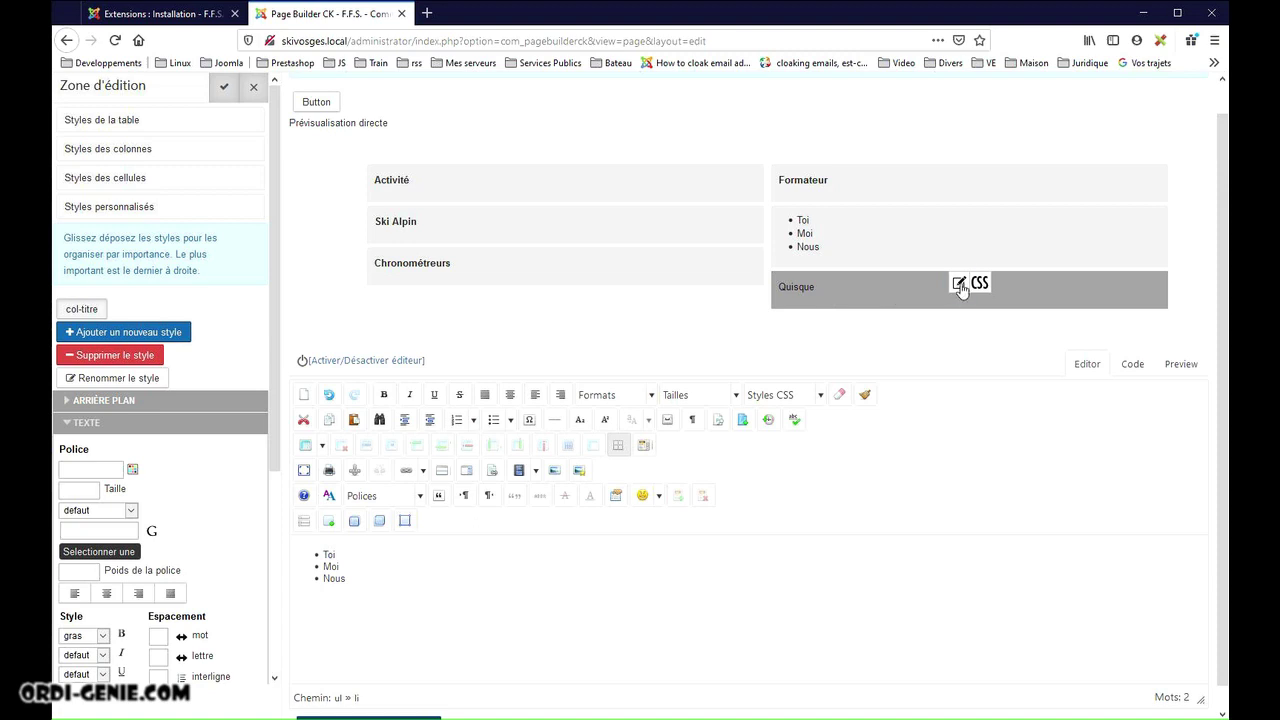
Step: Replace the "Quisque" cell's content with a bulleted list of "Lui", "Pas toi", "Pas moi", "Quelqu'un" and "Quelqu'une", and save it in the cell
left_click(959, 285)
double_click(358, 555)
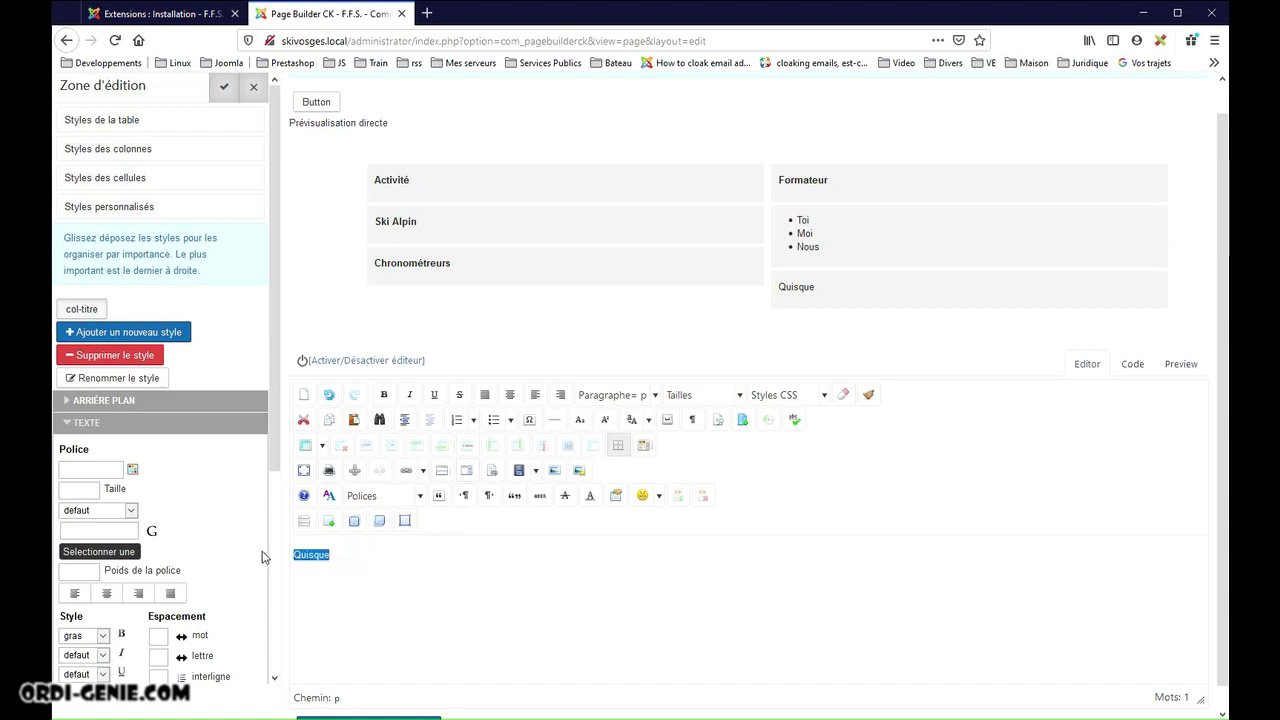
left_click(492, 424)
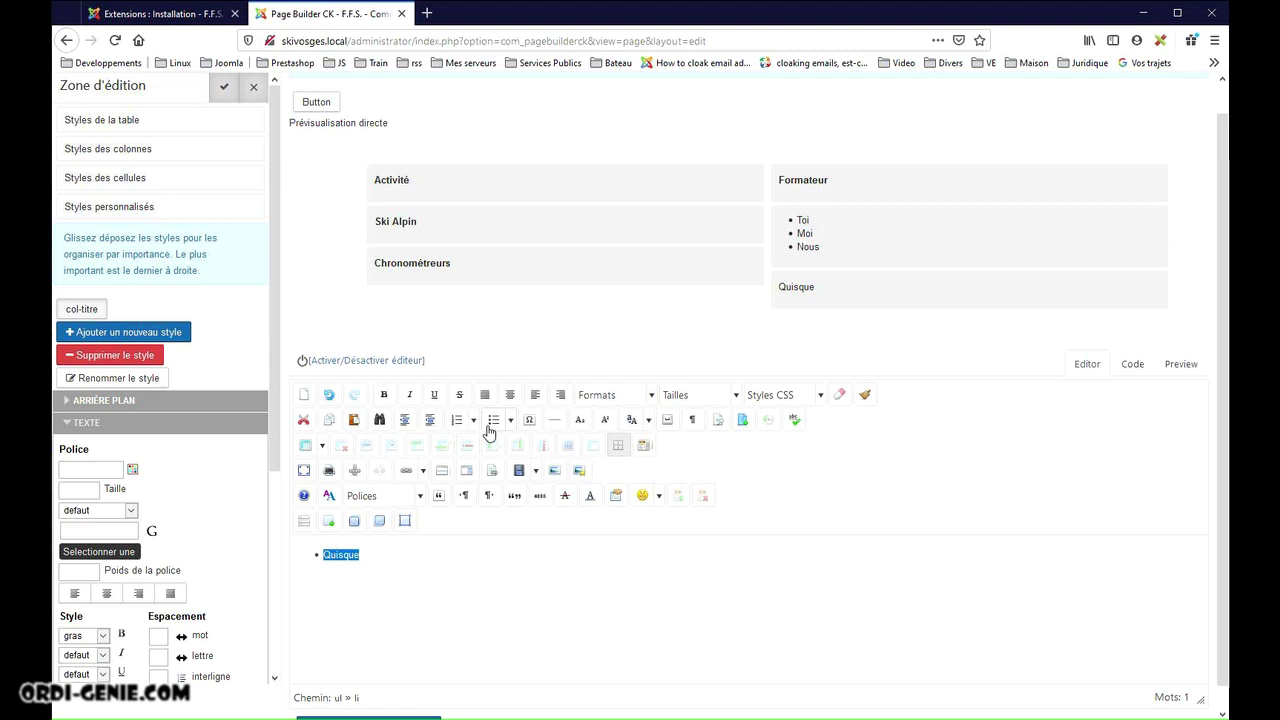
type("Lui")
key("Return")
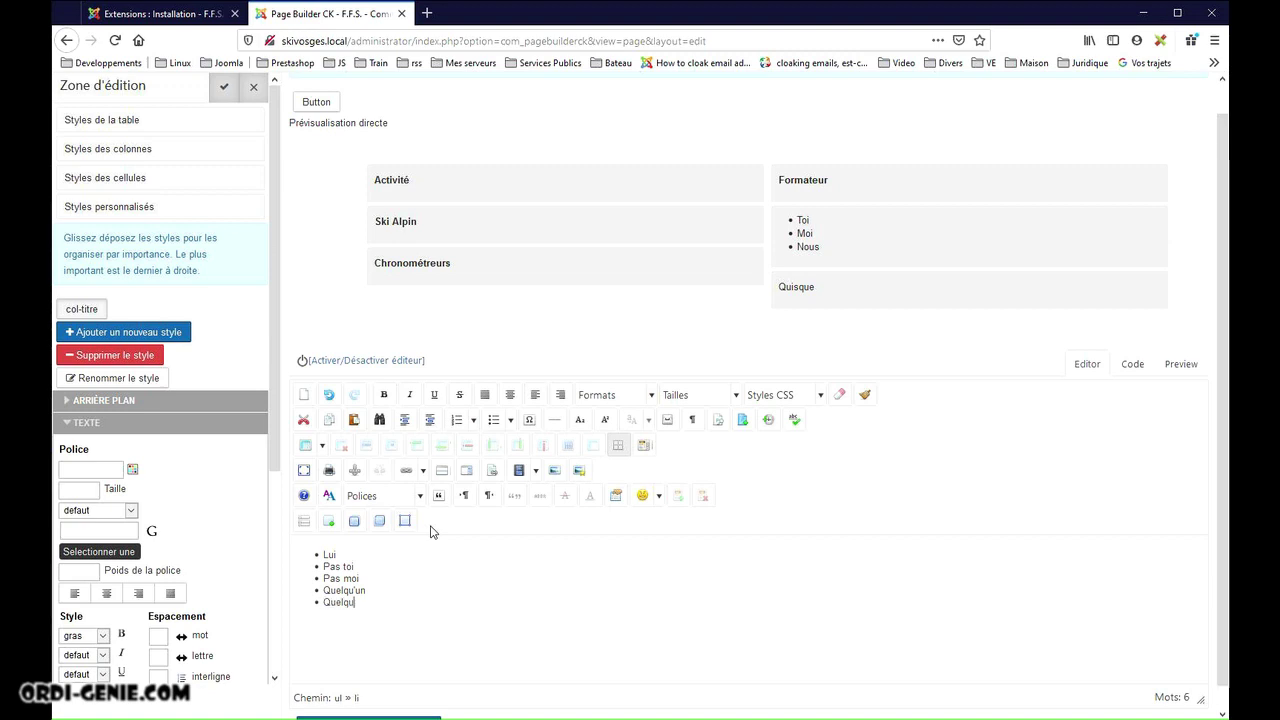
scroll(606, 646, "down", 1)
left_click(405, 703)
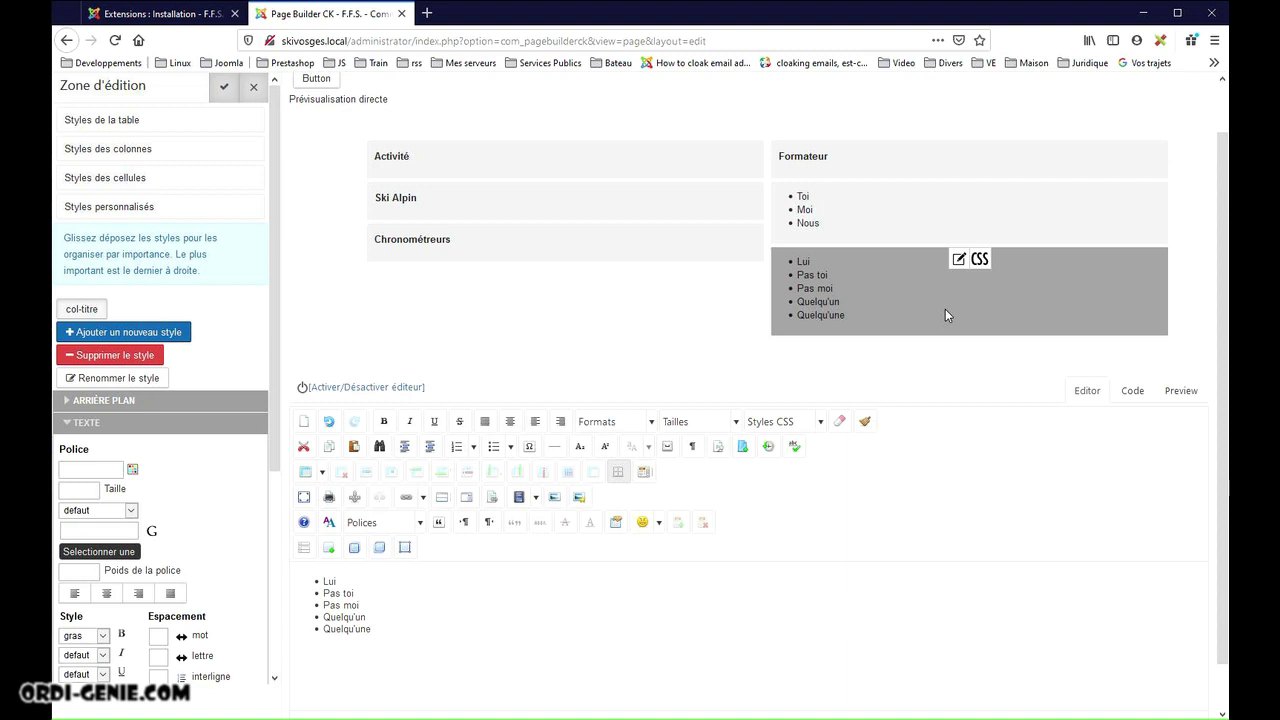
Step: Save and close the table's edition settings, and save the Formateurs page
scroll(945, 309, "up", 1)
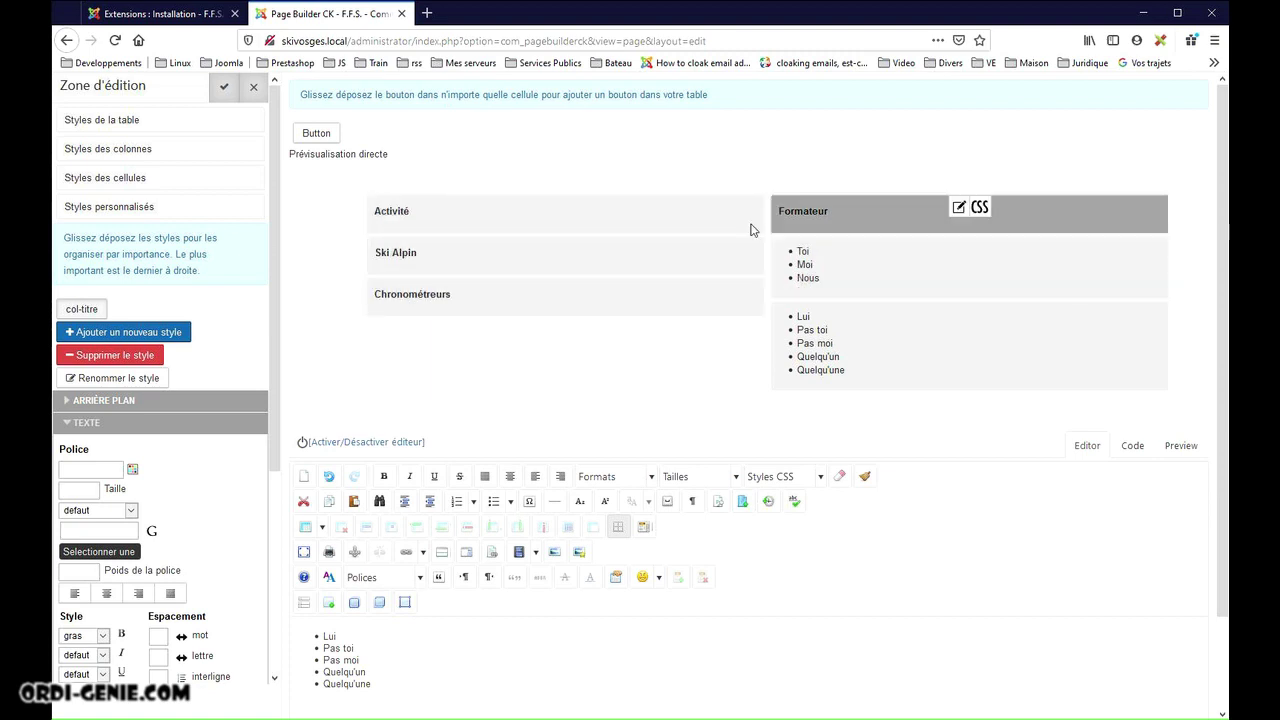
left_click(226, 87)
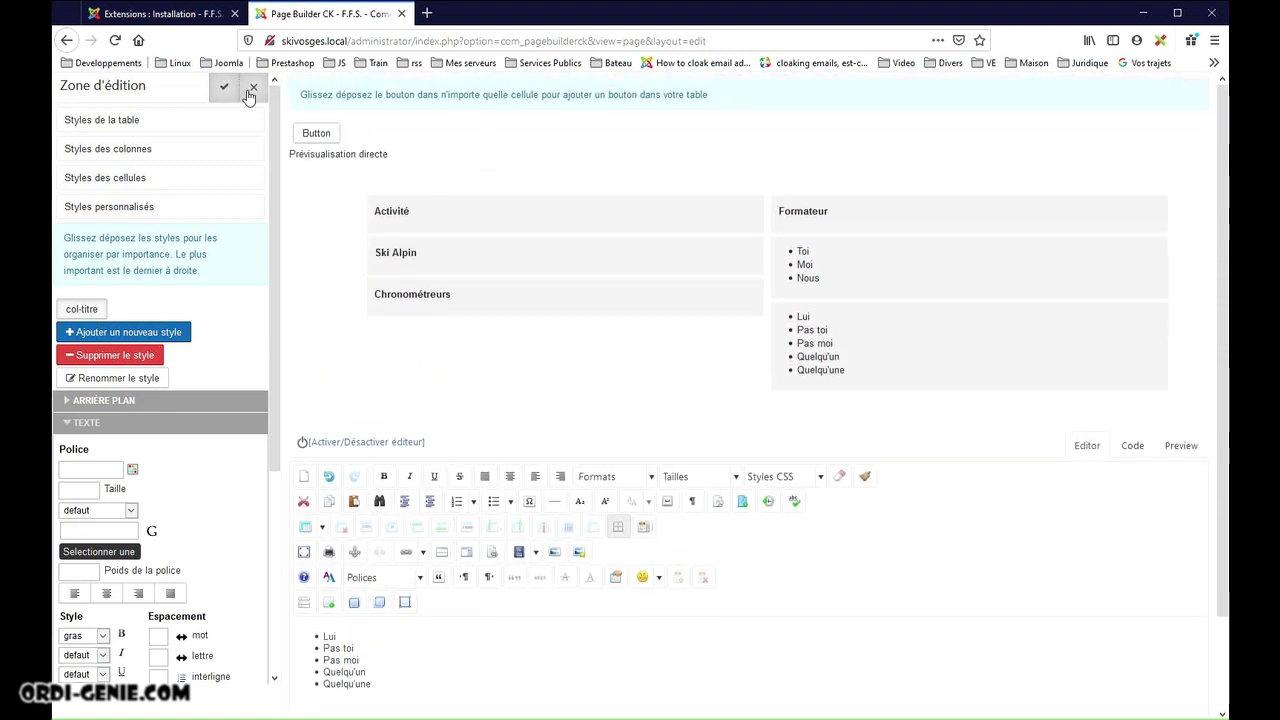
left_click(253, 88)
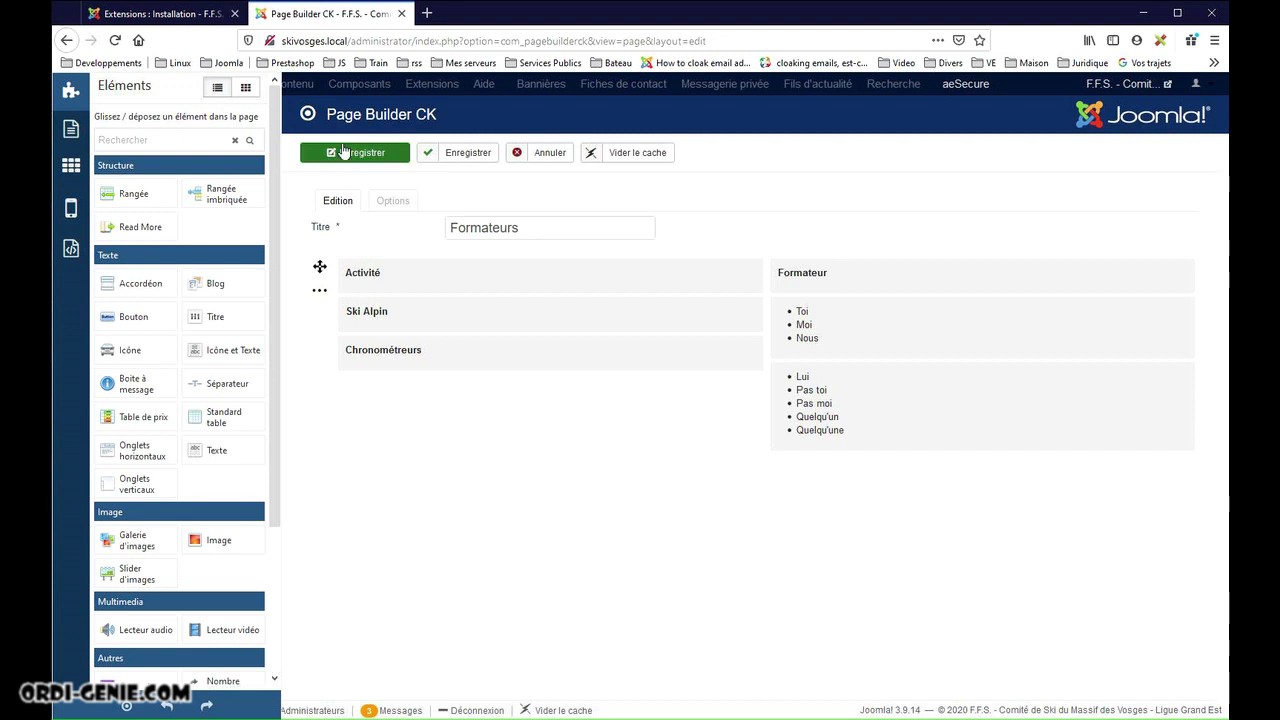
left_click(354, 155)
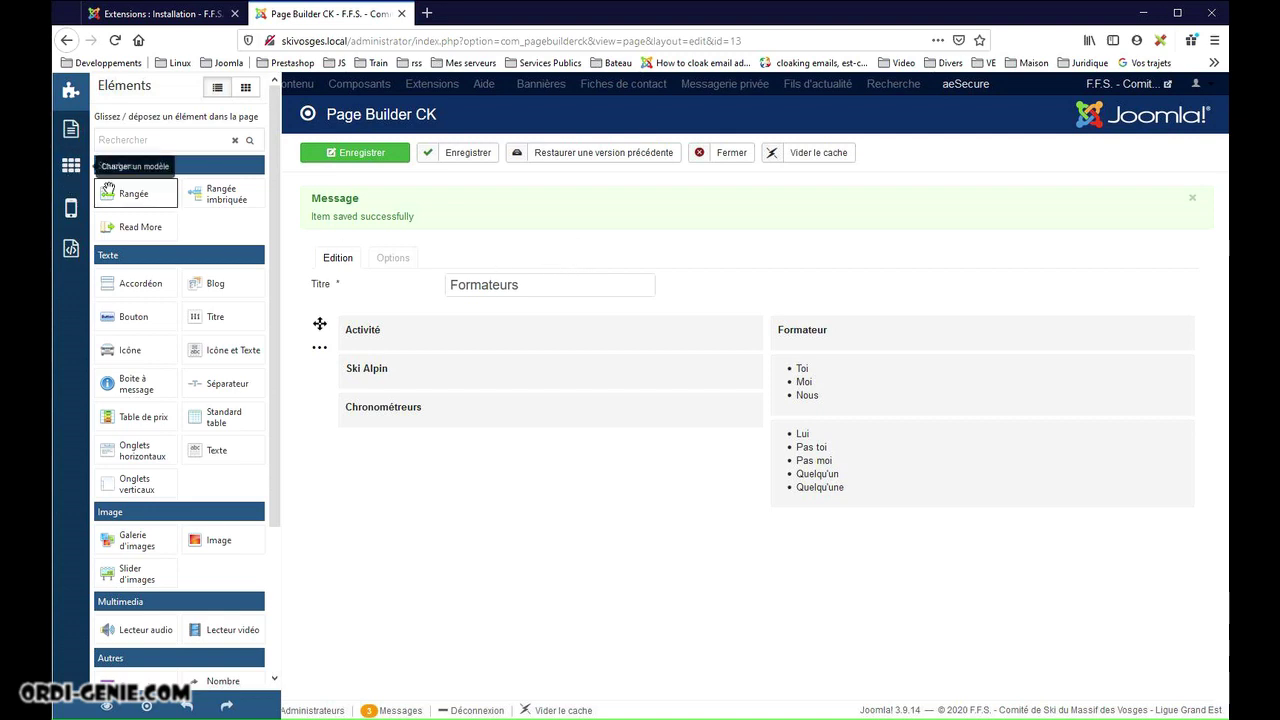
Step: Add a new row below the existing table, place a Standard table element in it and open that table for editing
left_click_drag(122, 197, 377, 531)
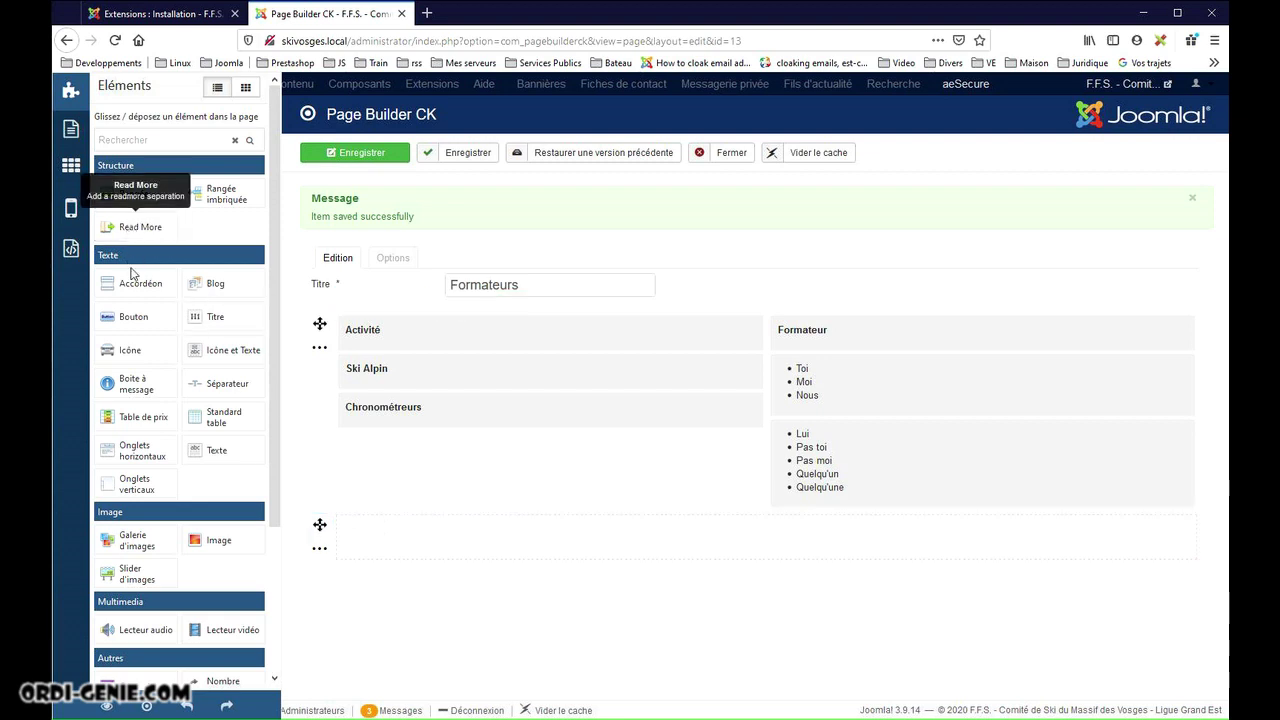
mouse_move(431, 529)
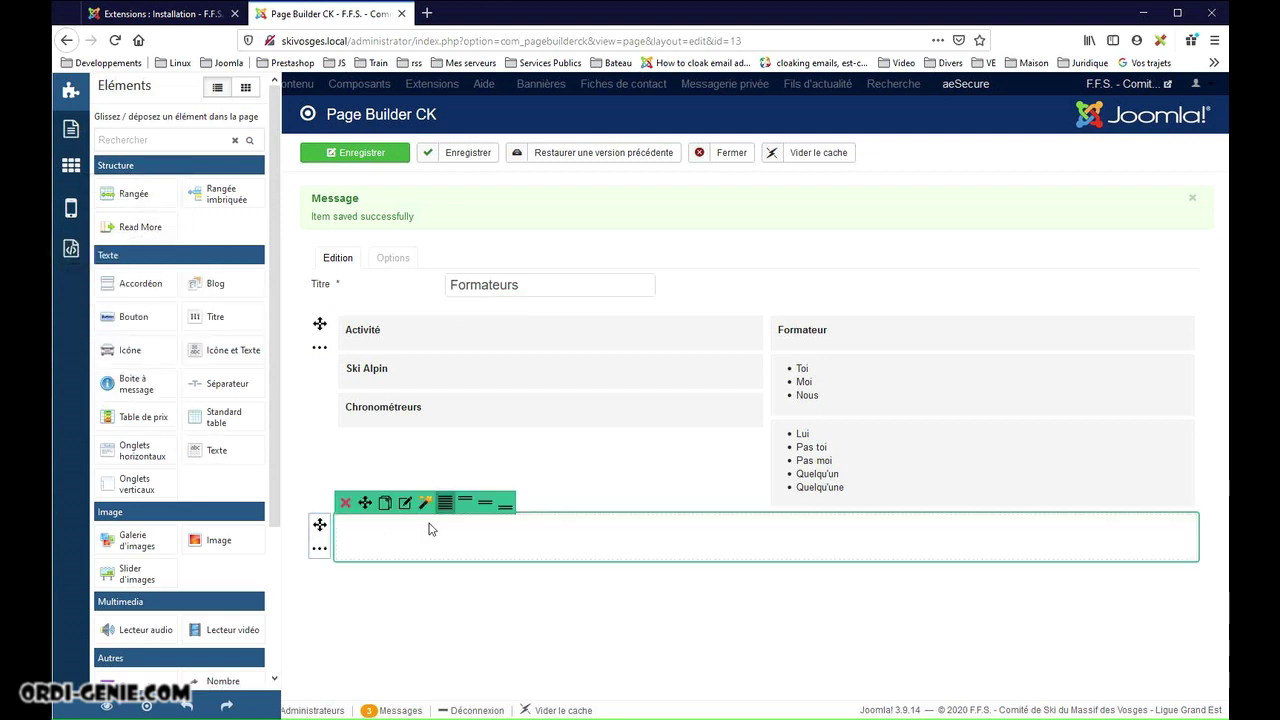
left_click_drag(205, 418, 465, 558)
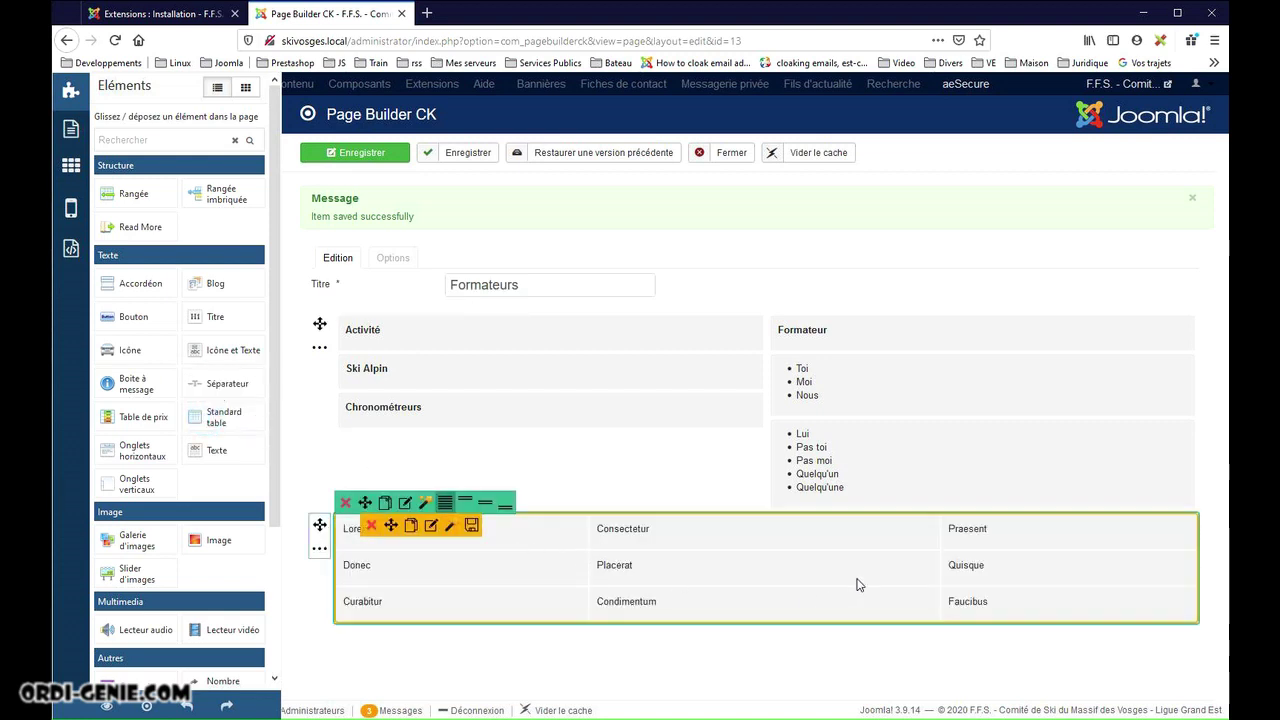
left_click(433, 527)
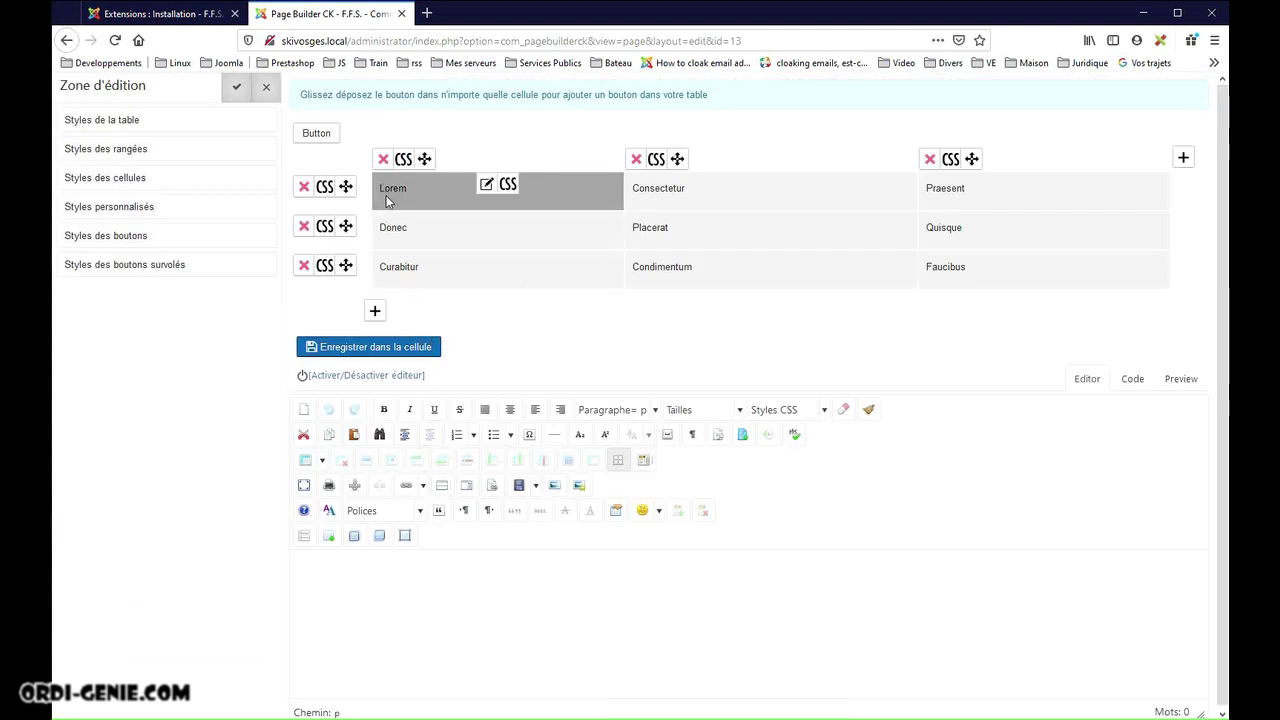
Step: Add a new custom style to the standard table and rename it "col-titre"
left_click(104, 208)
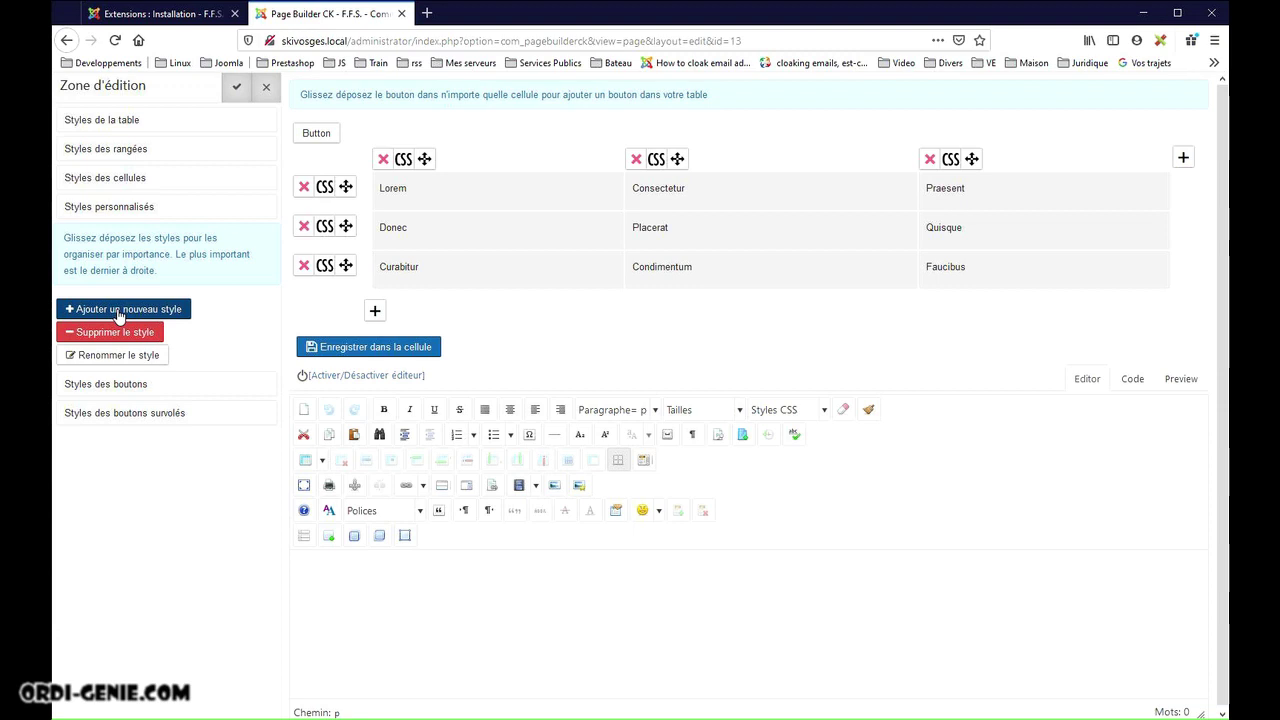
left_click(120, 312)
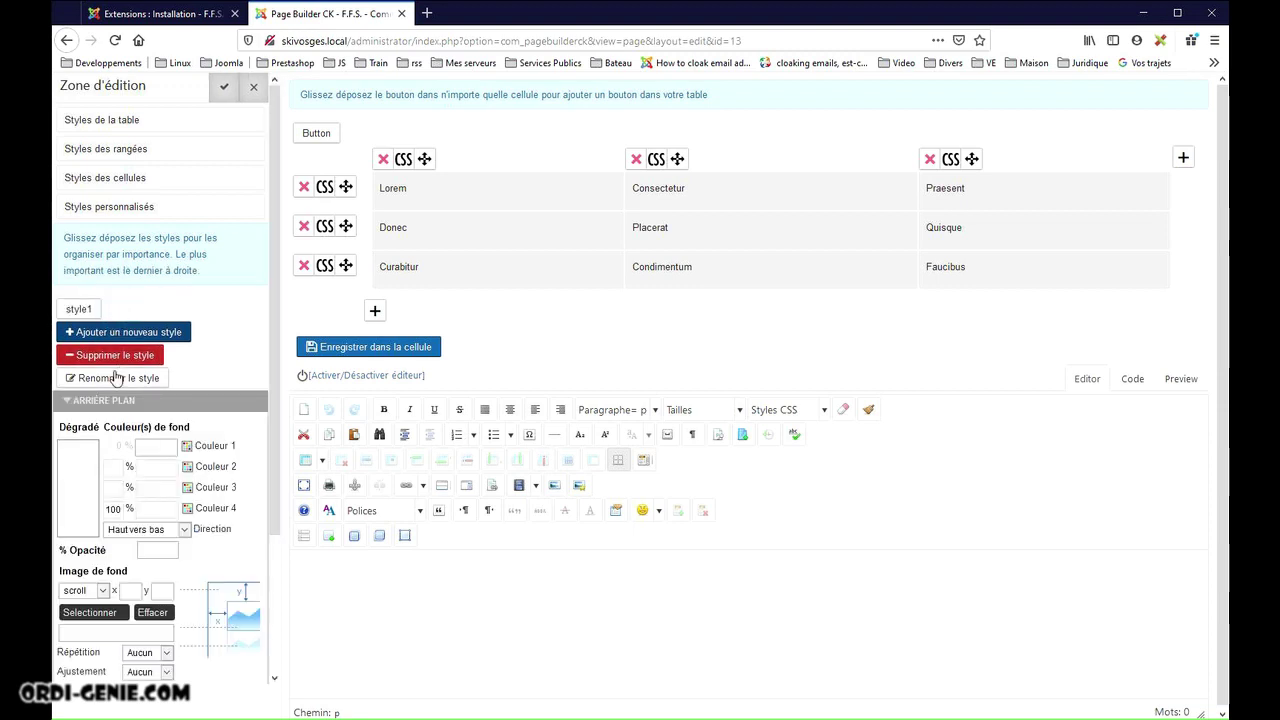
left_click(111, 386)
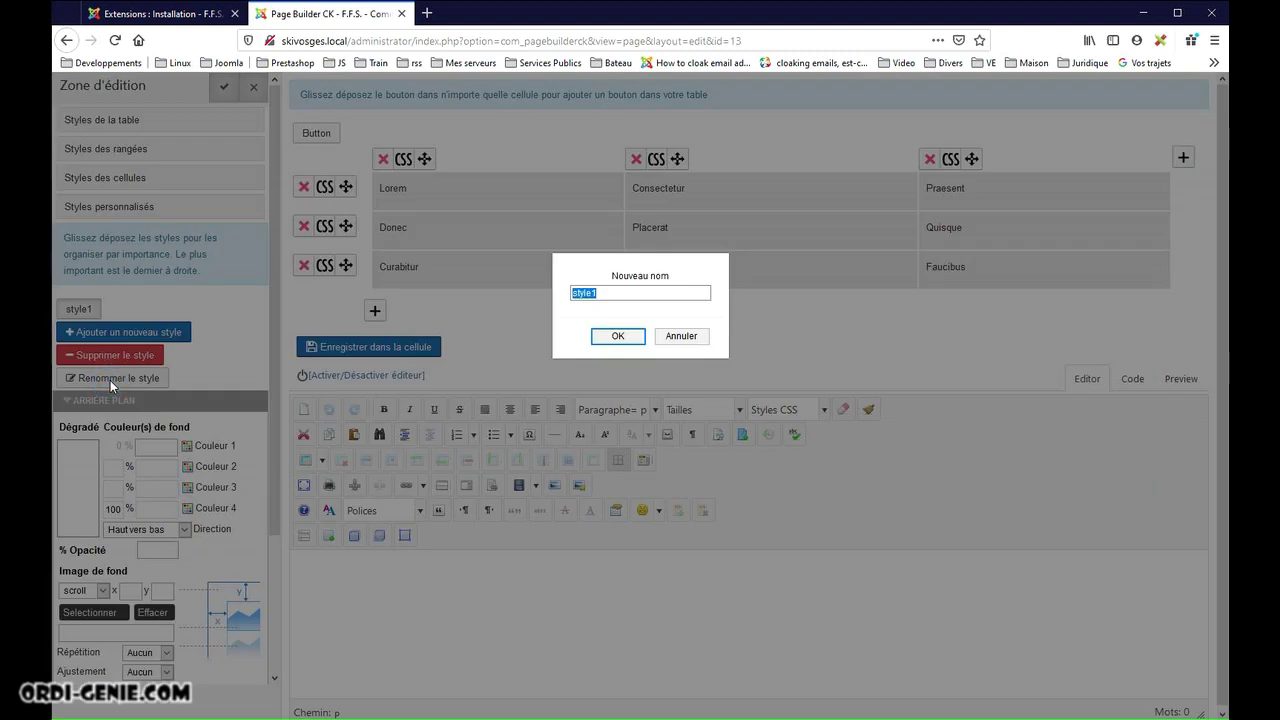
type("col-titre")
left_click(614, 337)
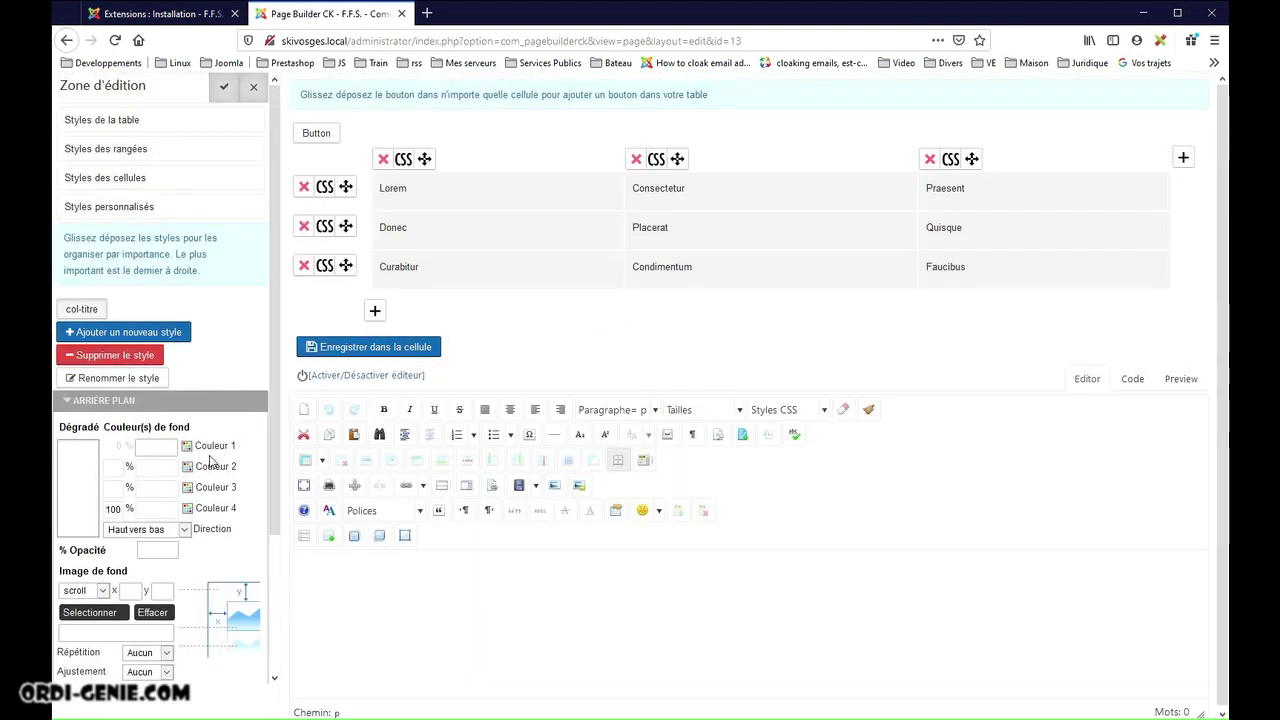
Step: Set the text style of the "col-titre" custom style to bold (gras) and save the table's settings
scroll(201, 470, "down", 1)
scroll(201, 470, "down", 3)
left_click(84, 521)
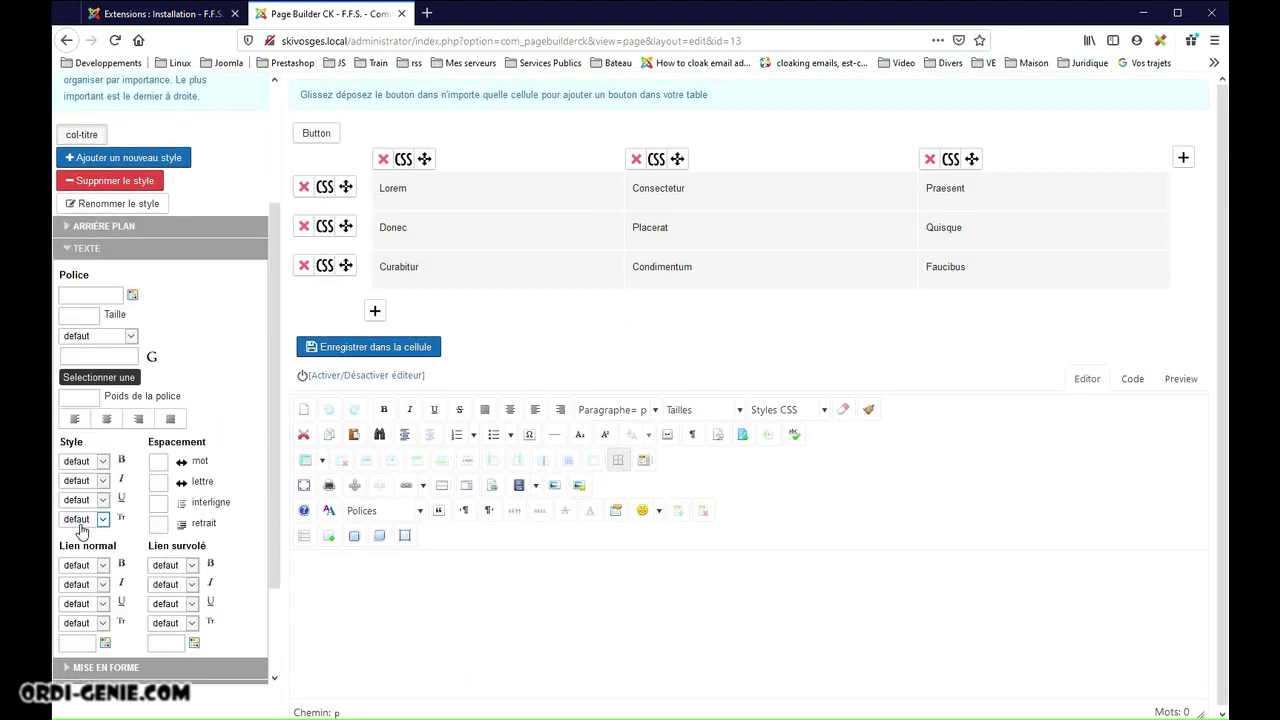
left_click(100, 461)
left_click(90, 496)
scroll(211, 434, "up", 3)
left_click(228, 90)
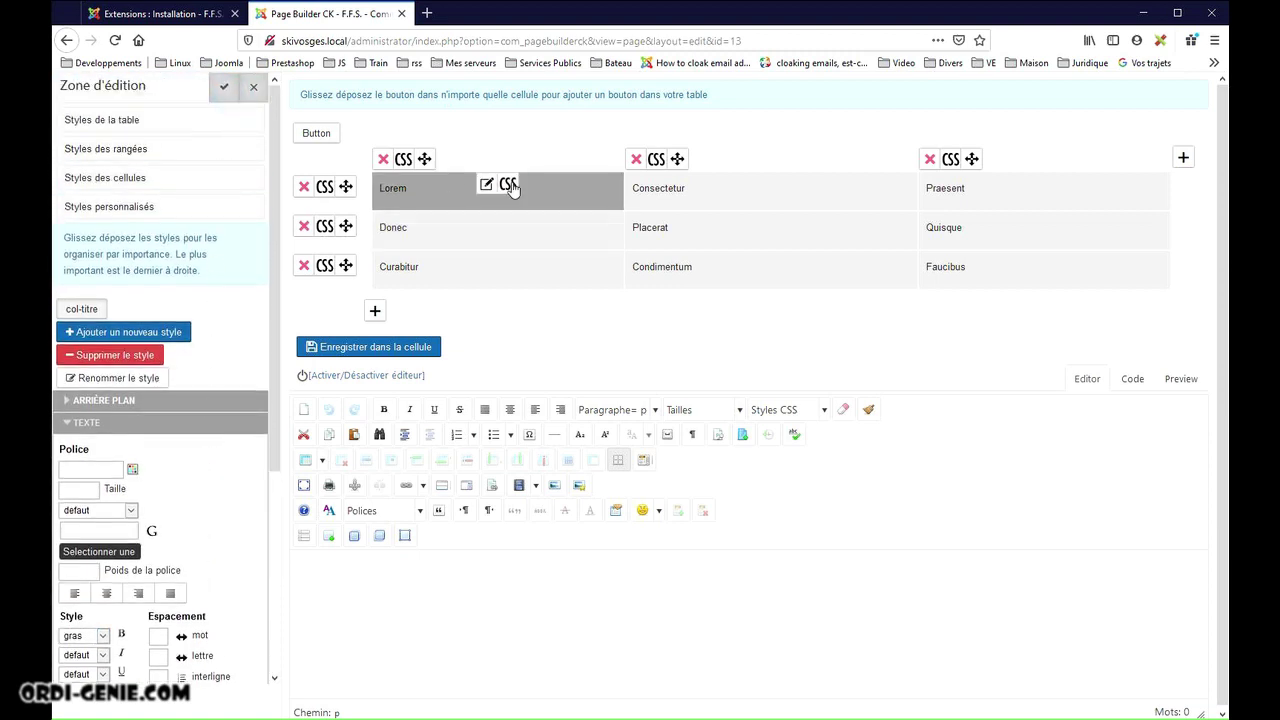
Step: Apply the "col-titre" style to the "Lorem" cell, replace its text with "Activité" and save it in the cell
left_click(509, 186)
left_click(400, 208)
left_click(486, 184)
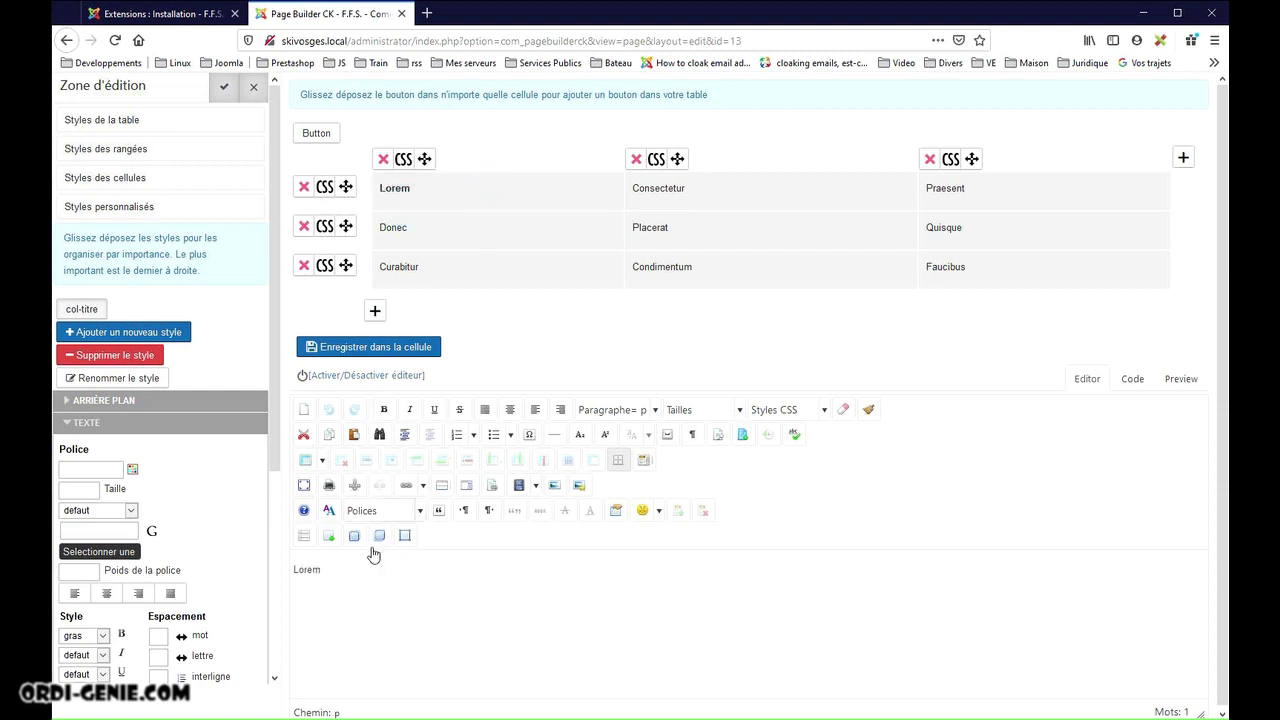
left_click_drag(340, 567, 199, 572)
type("Activité")
left_click(312, 347)
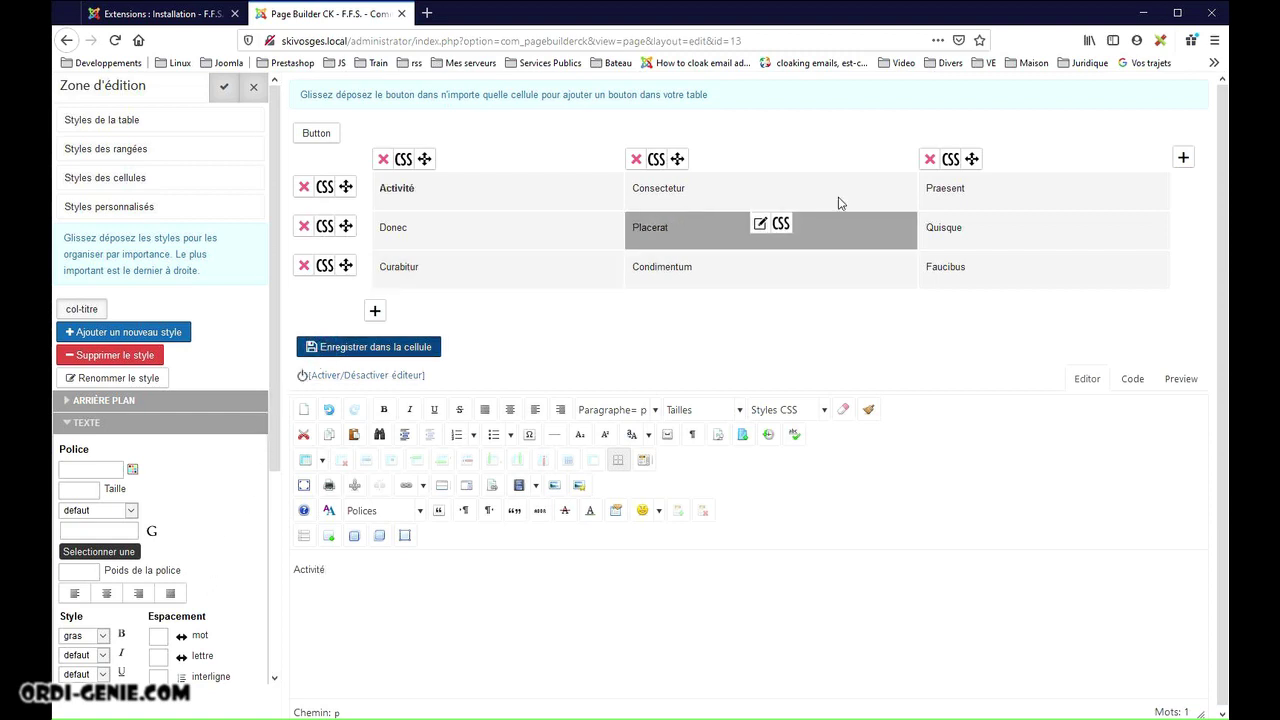
Step: Delete the third column, headed "Praesent", from the standard table
left_click(929, 159)
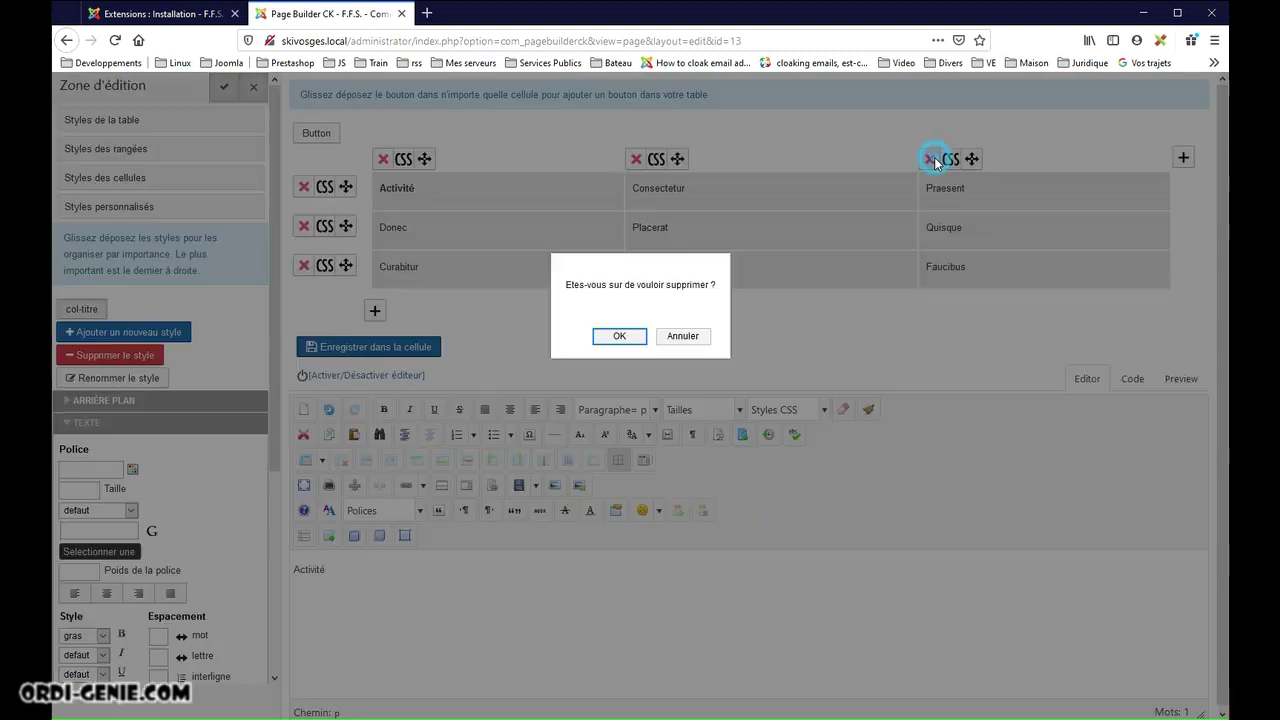
left_click(645, 338)
Step: Apply the "col-titre" style to the "Consectetur" cell, replace its text with "Formateur" and save it in the cell
mouse_move(818, 188)
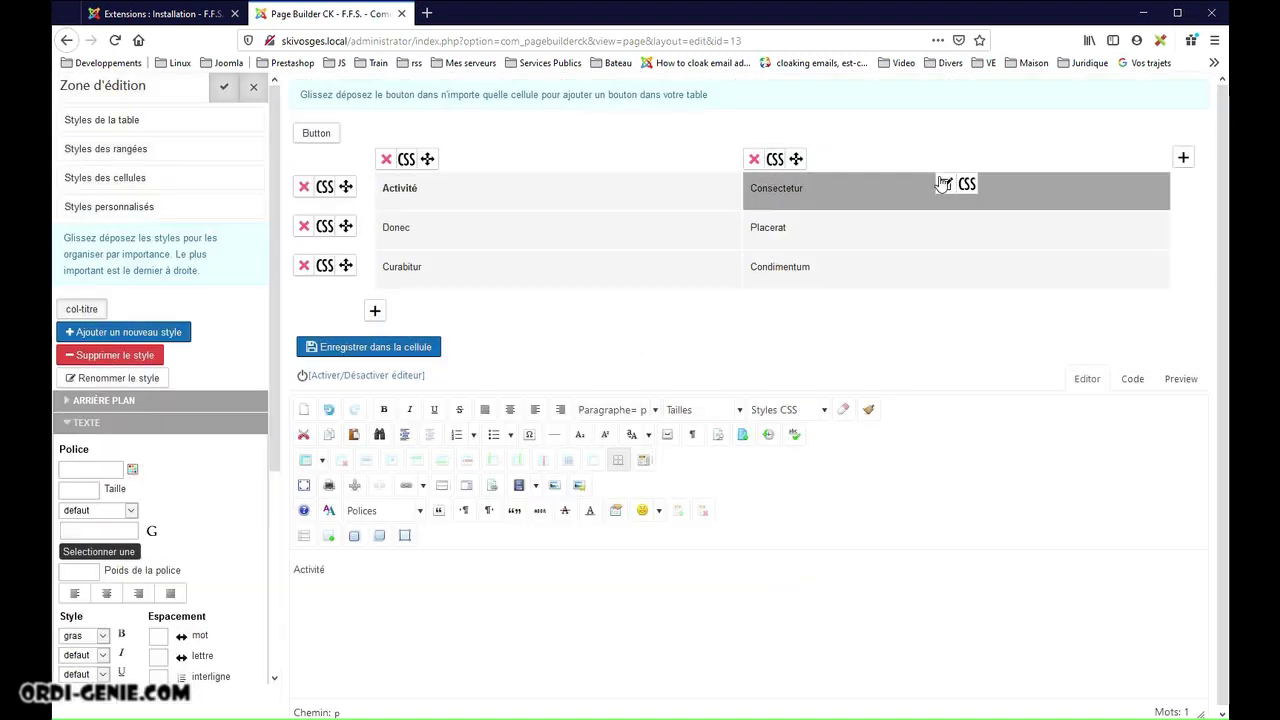
left_click(969, 190)
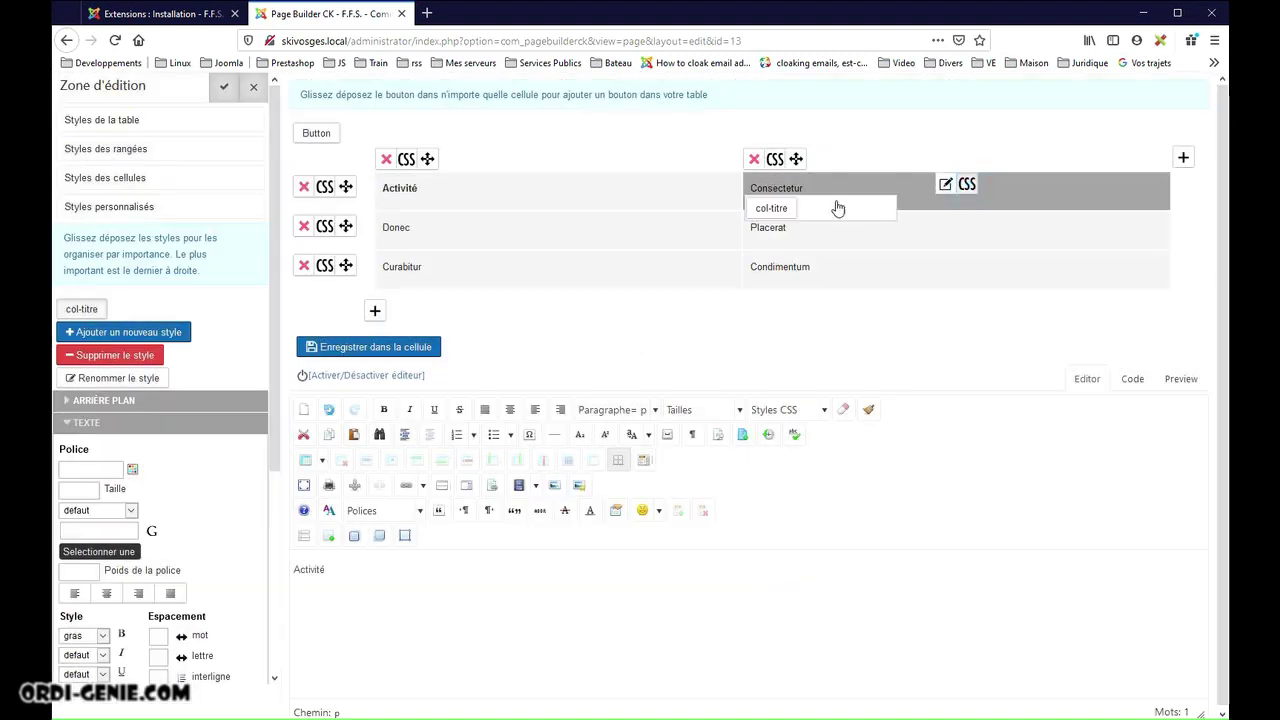
left_click(774, 210)
left_click(944, 188)
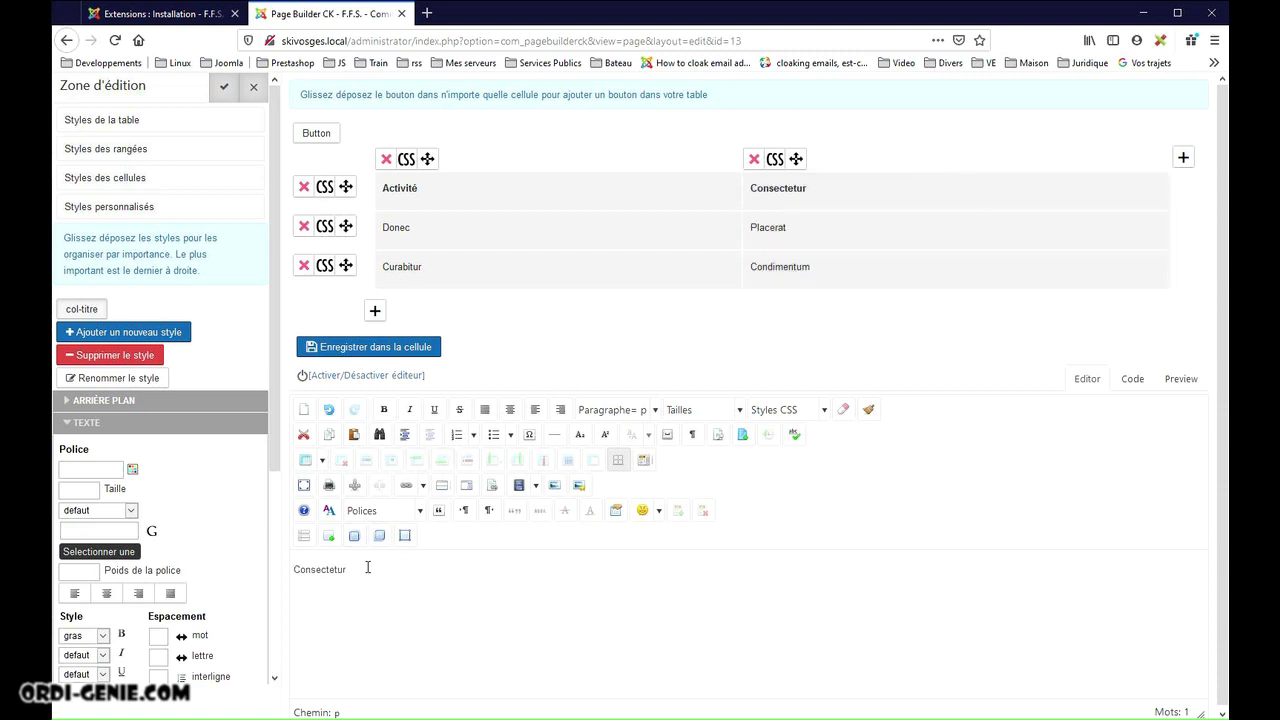
left_click_drag(371, 569, 291, 568)
type("Formateur")
left_click(390, 347)
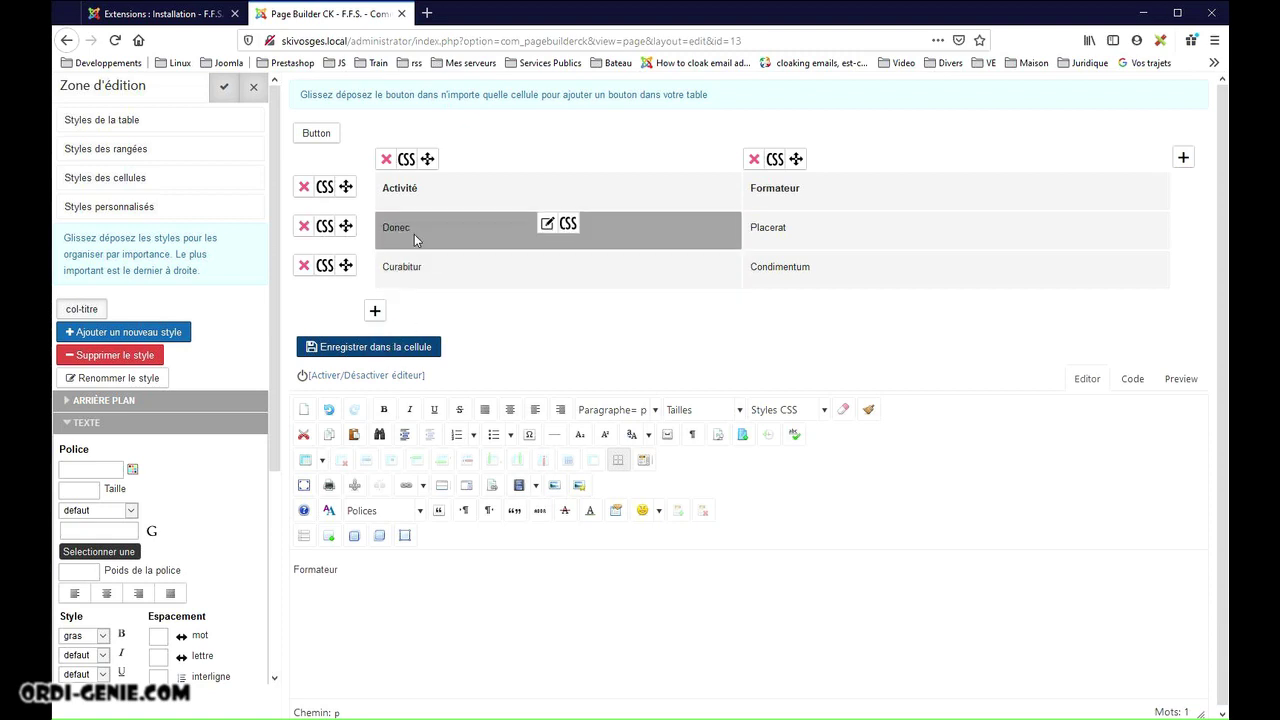
Step: Replace the "Donec" cell's text with "Ski Alpin", save it in the cell and apply the "col-titre" style to it
left_click(546, 224)
double_click(333, 572)
type("Ski Alpin")
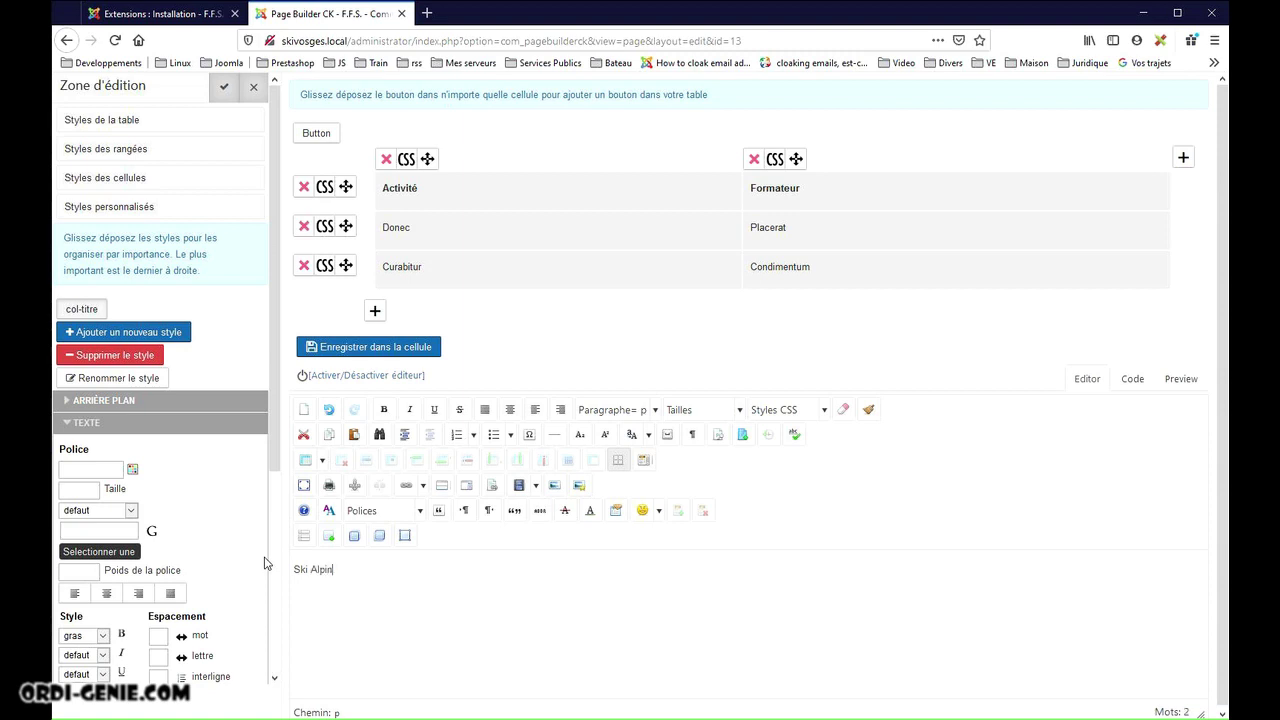
left_click(378, 347)
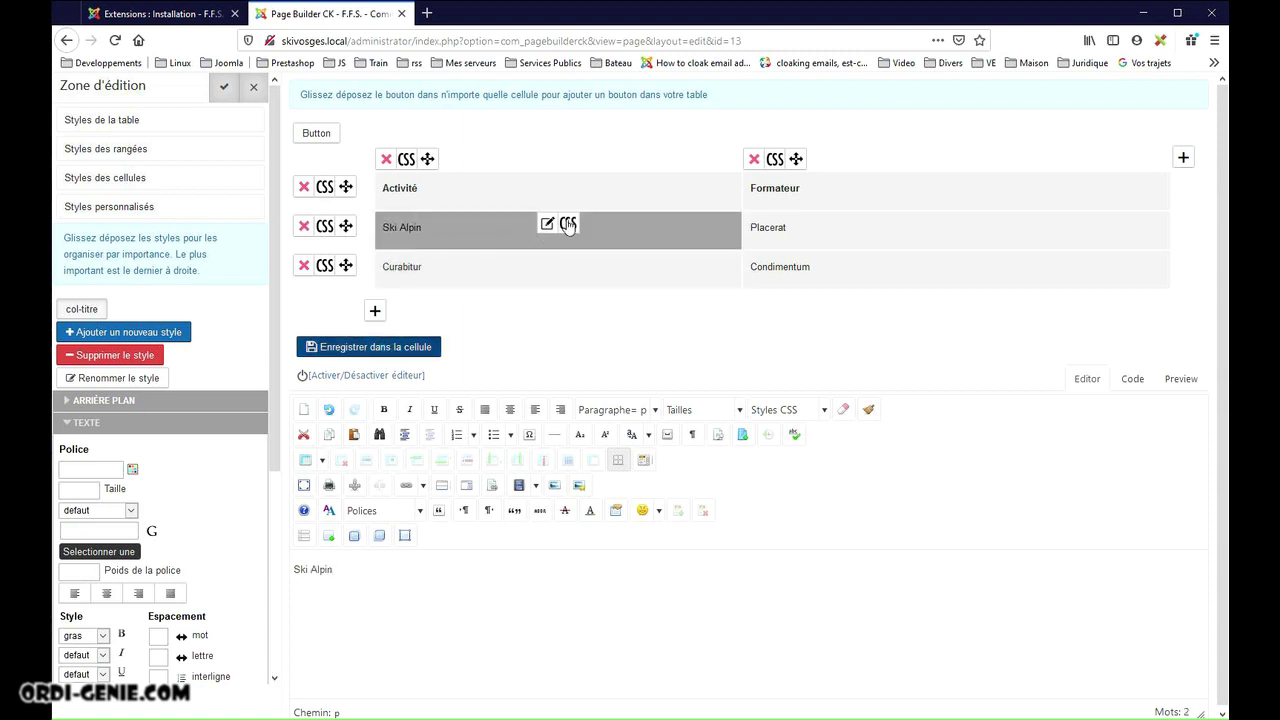
left_click(567, 224)
left_click(409, 247)
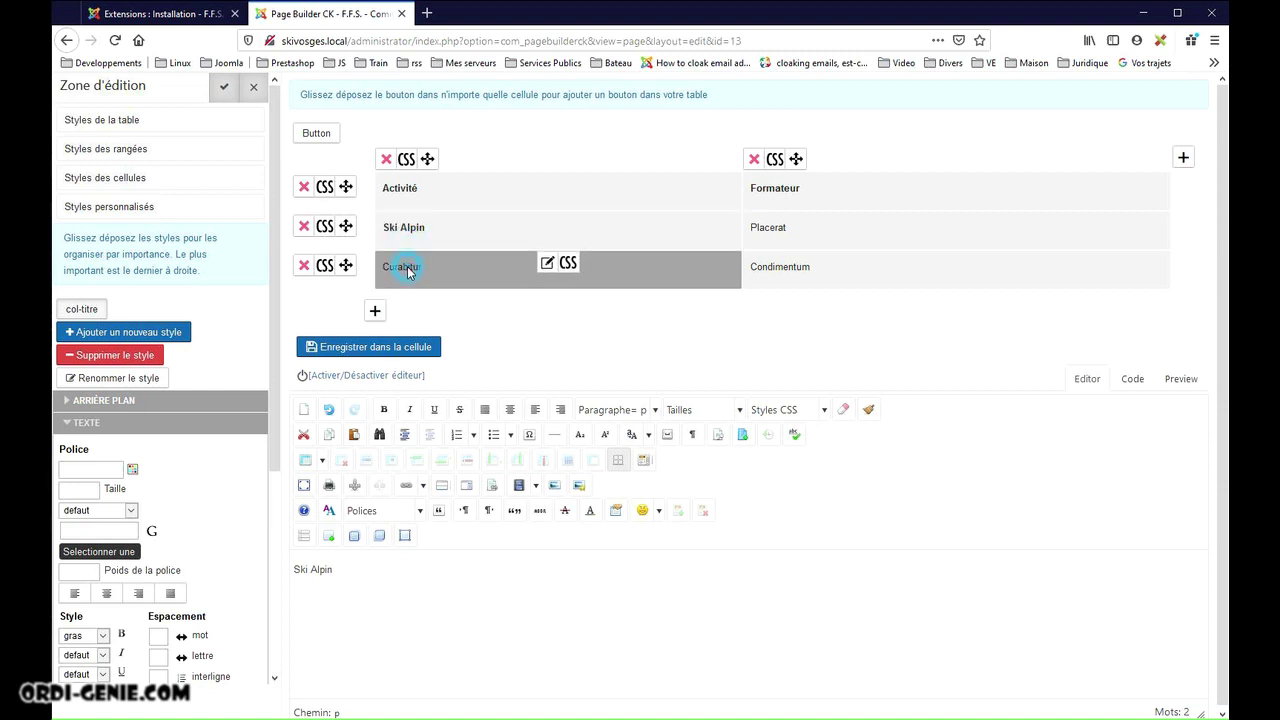
Step: Apply the "col-titre" style to the "Curabitur" cell, replace its text with "Chronométreur" and save it in the cell
left_click(547, 262)
left_click(370, 565)
double_click(317, 567)
type("Chro")
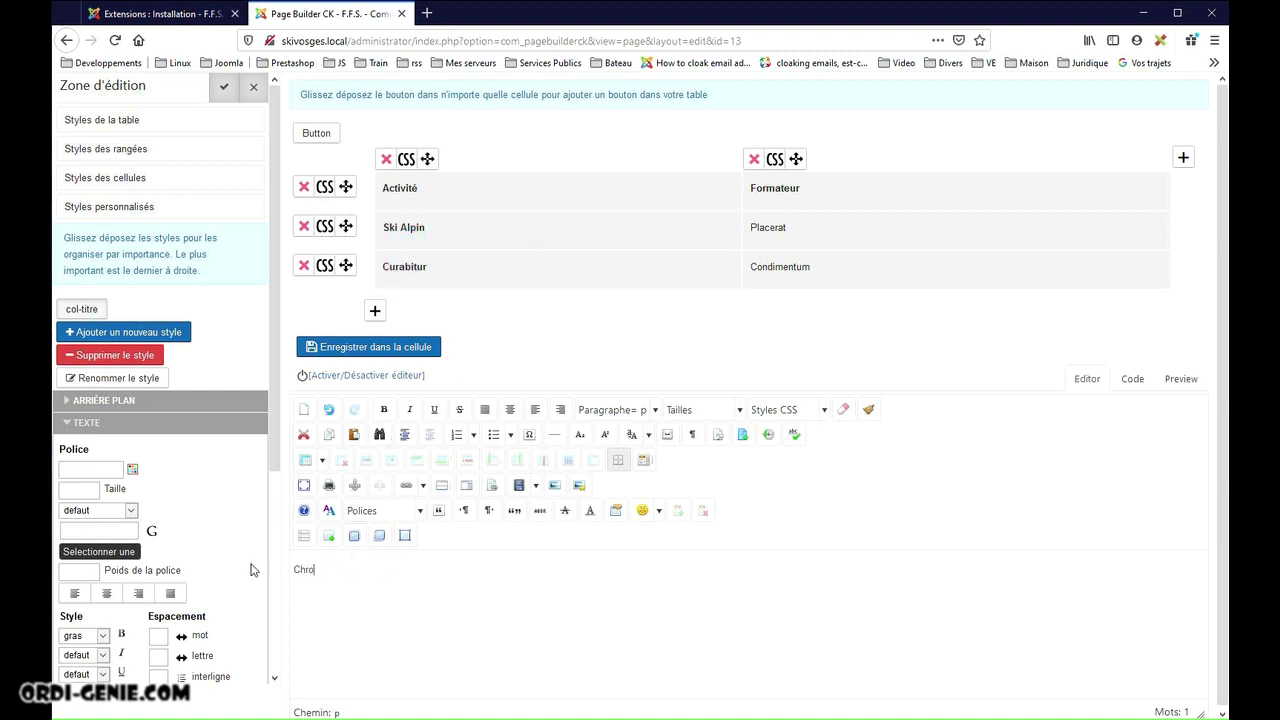
type("nométreur")
left_click(377, 351)
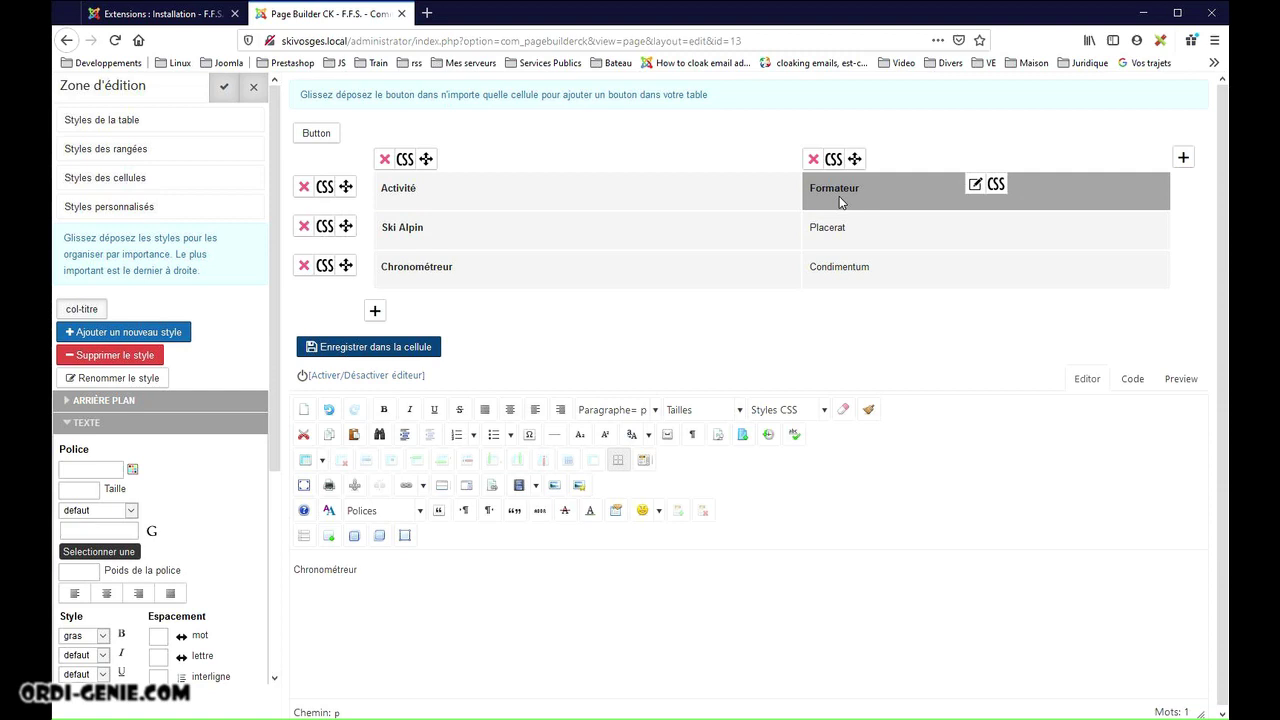
Step: Replace the "Placerat" cell's content with a bulleted list of "Toi", "Moi" and "Nous", and save it in the cell
left_click(975, 224)
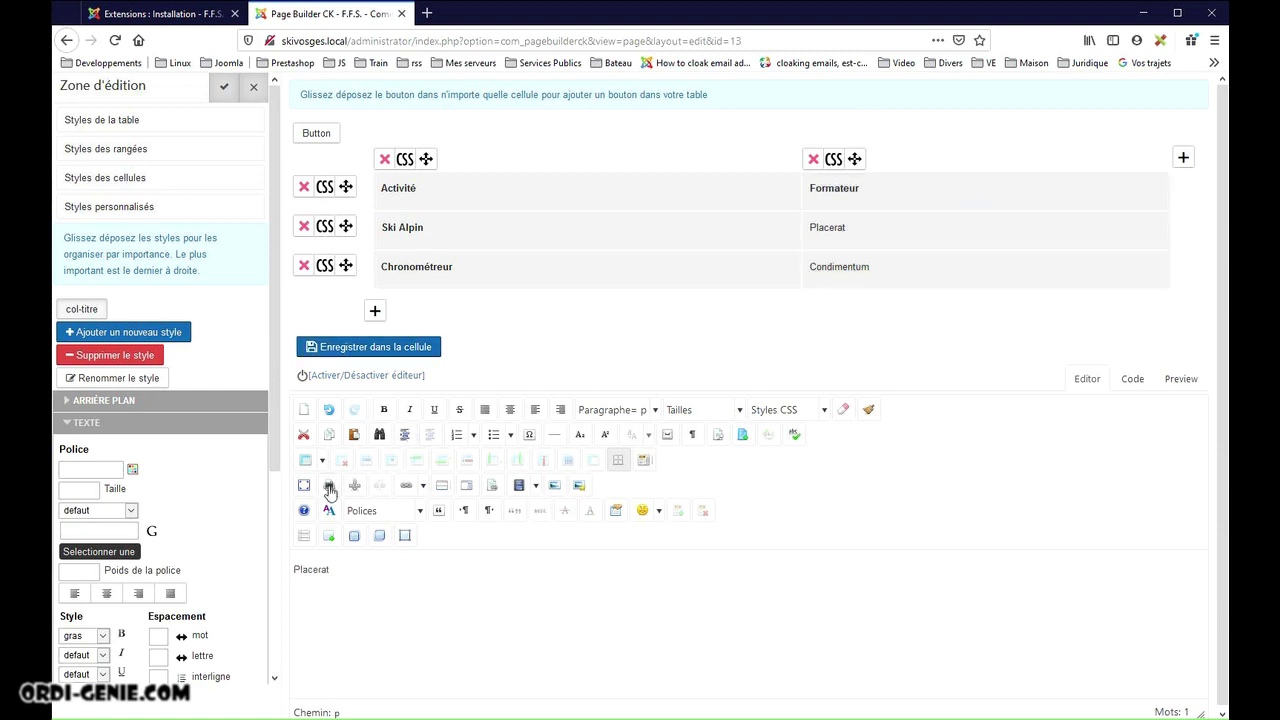
left_click_drag(346, 571, 287, 578)
key("Delete")
key("shift+Home")
left_click(493, 434)
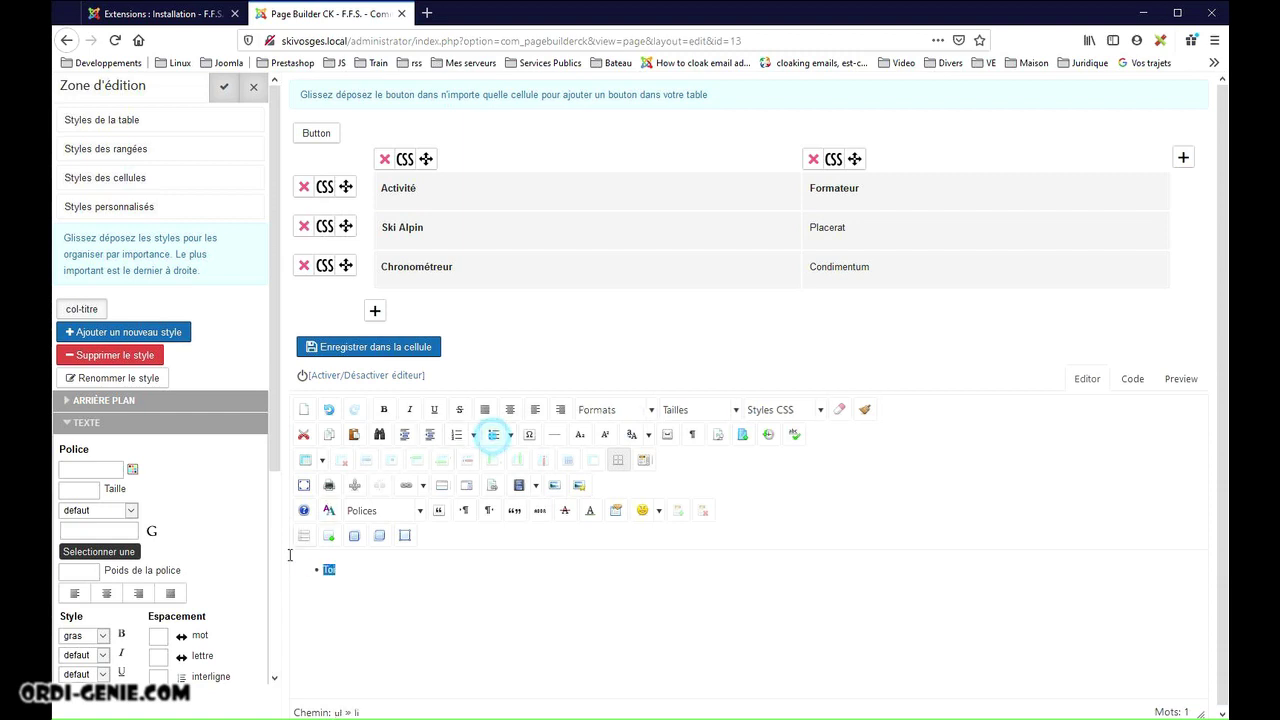
left_click(343, 568)
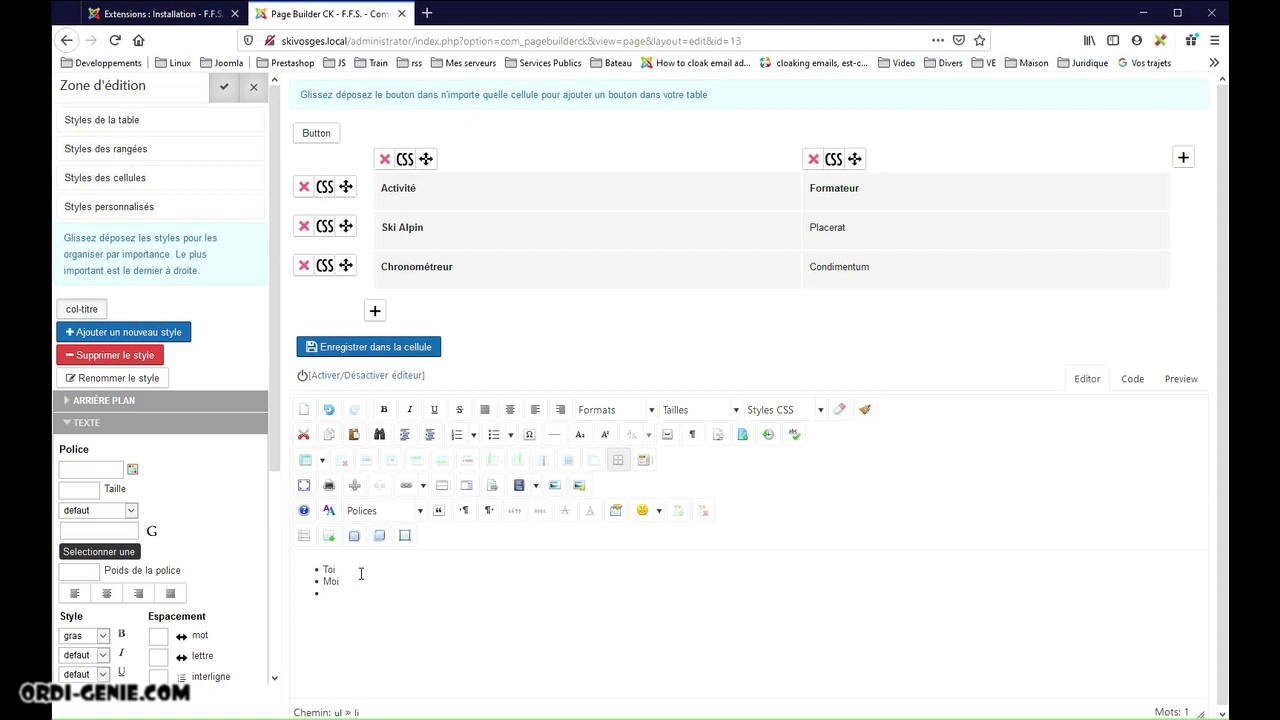
left_click(371, 345)
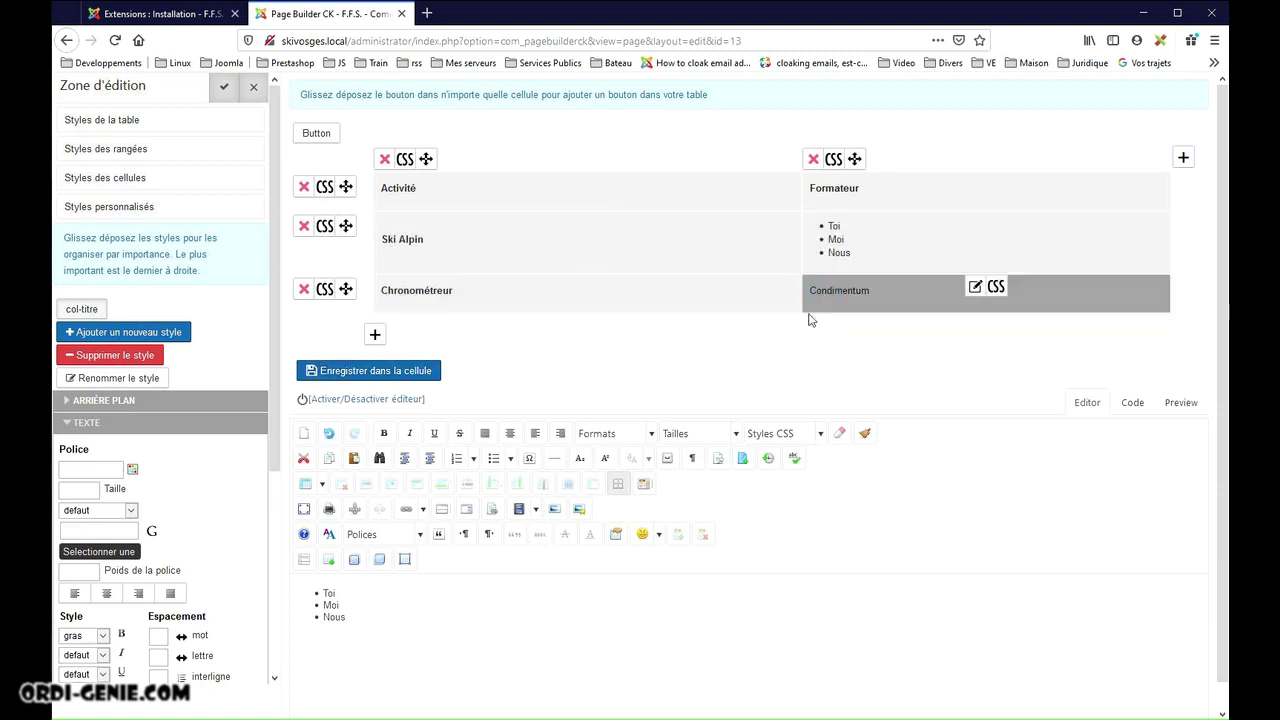
Step: Replace the "Condimentum" cell's content with a bulleted list of "Lui", "Eux", "Par toi", "Pas Moi", "Quelqu'un" and "Quelqu'une", and save it in the cell
left_click(970, 292)
left_click_drag(397, 611, 252, 590)
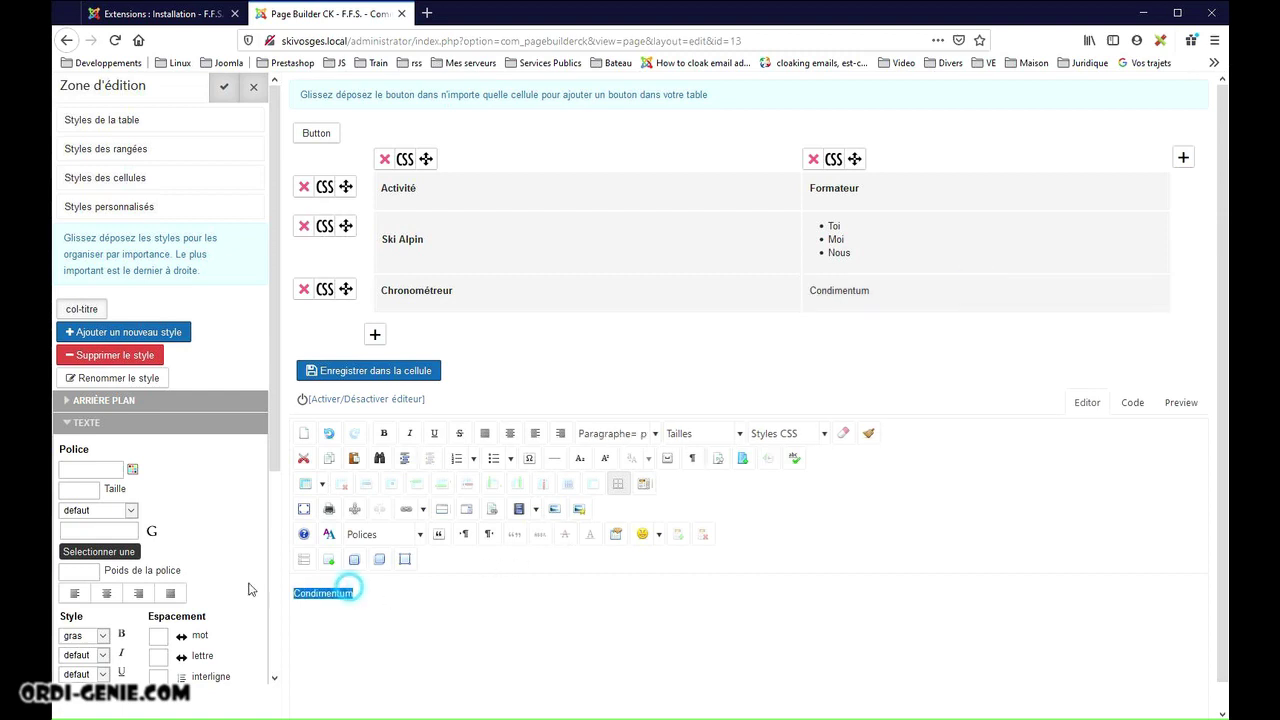
left_click(493, 458)
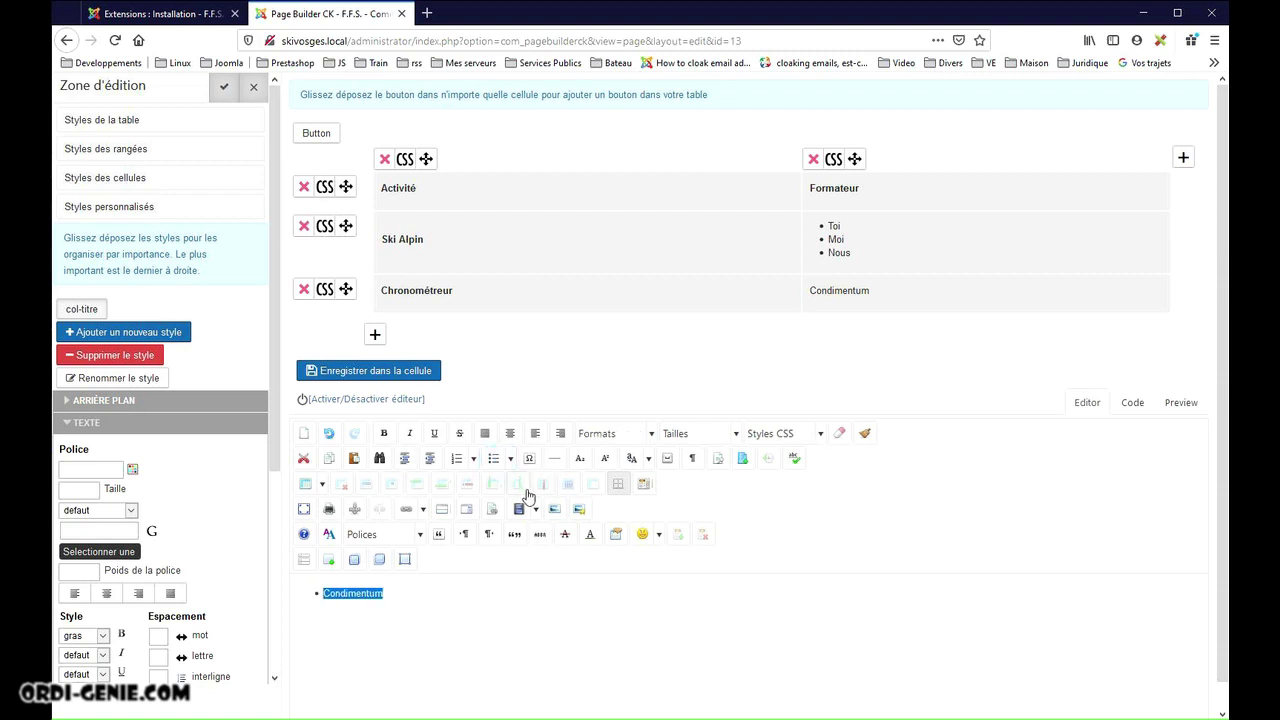
type("L")
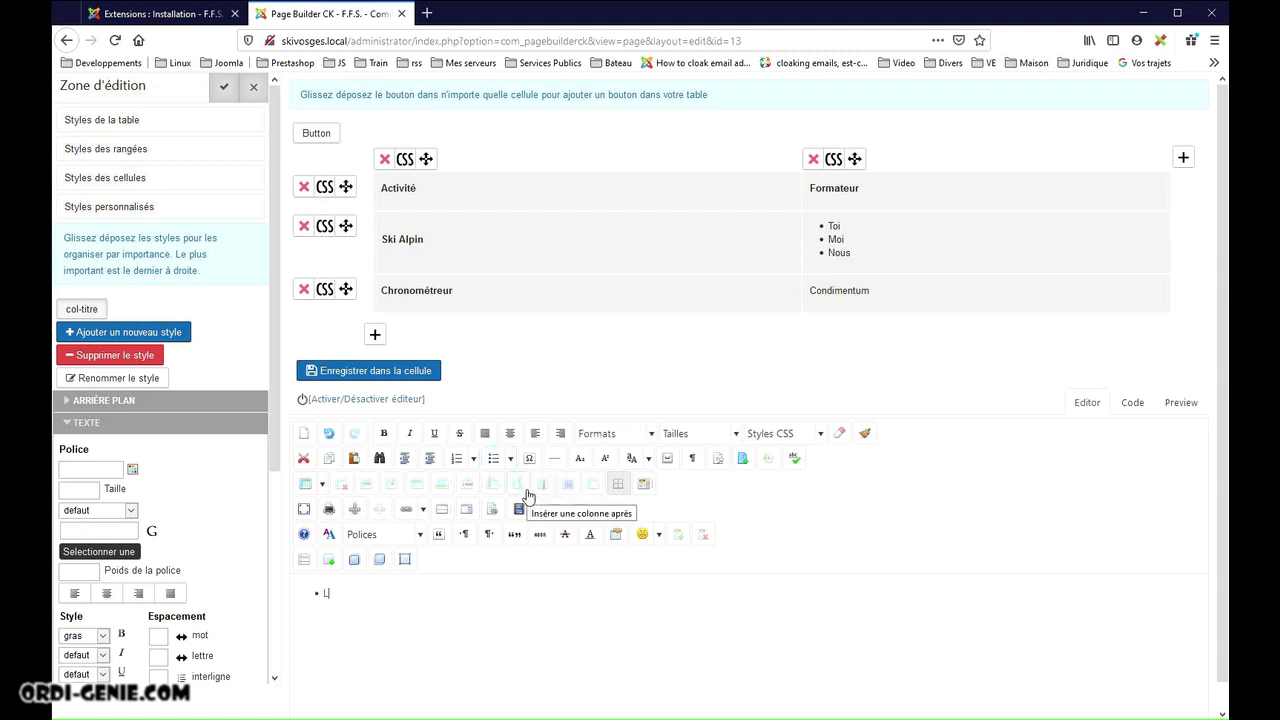
type("ui")
key("Return")
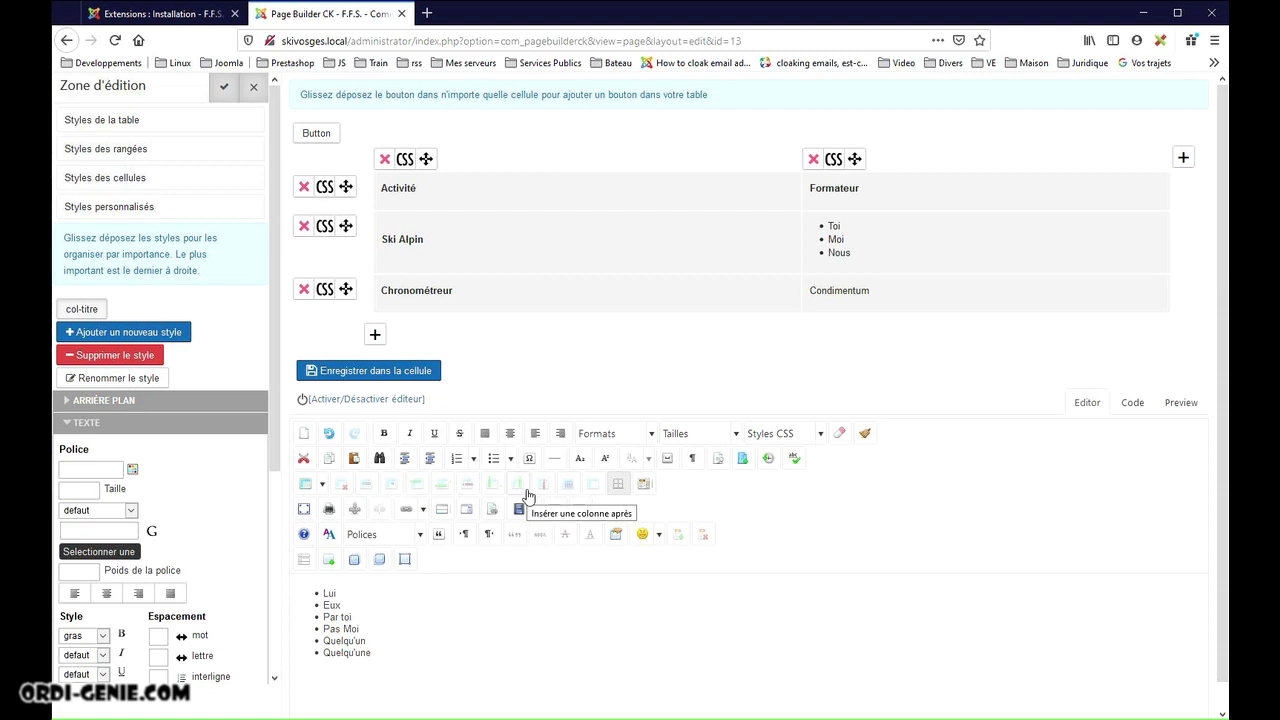
left_click(378, 371)
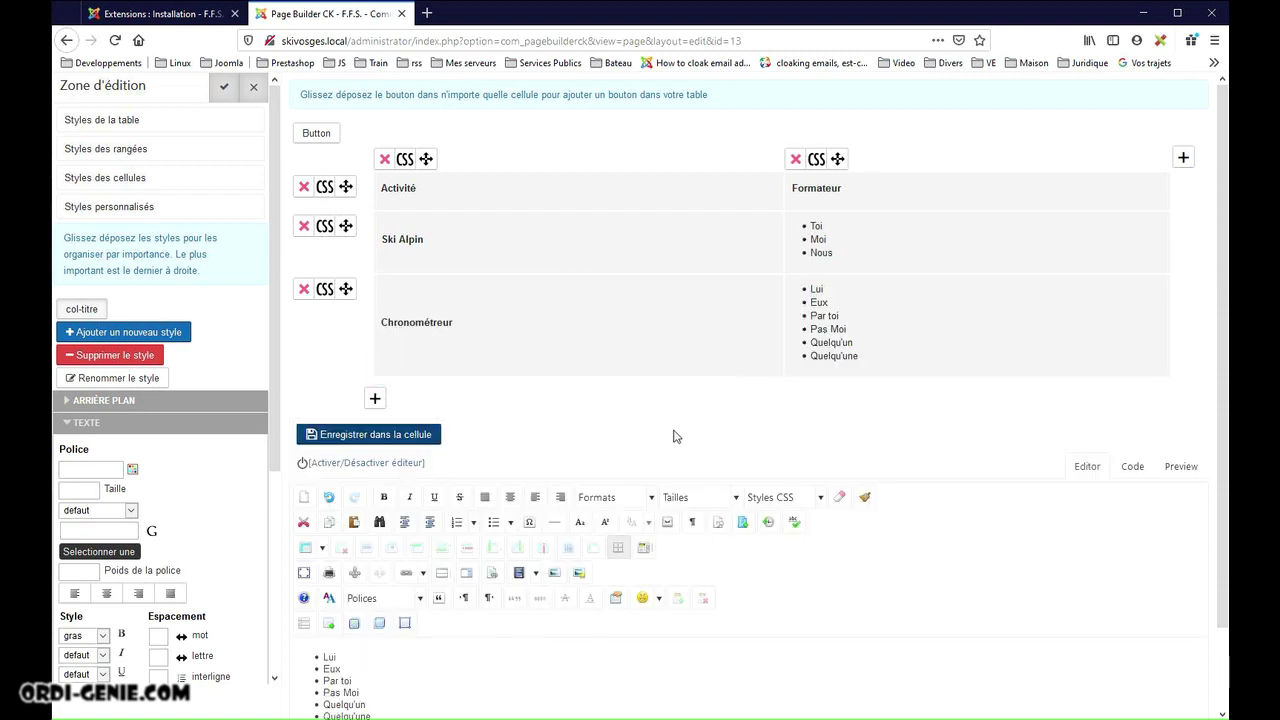
Step: Close the standard table's edition settings, then save and close the Formateurs page
left_click(254, 94)
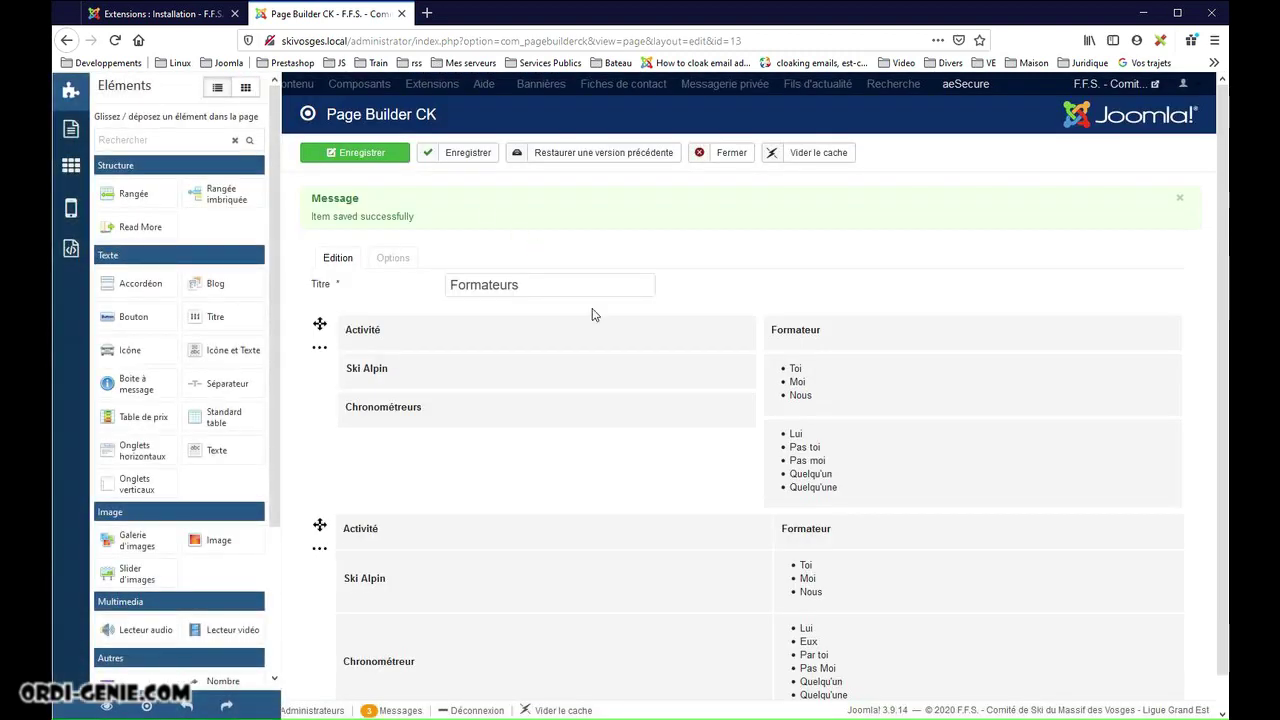
scroll(780, 566, "down", 1)
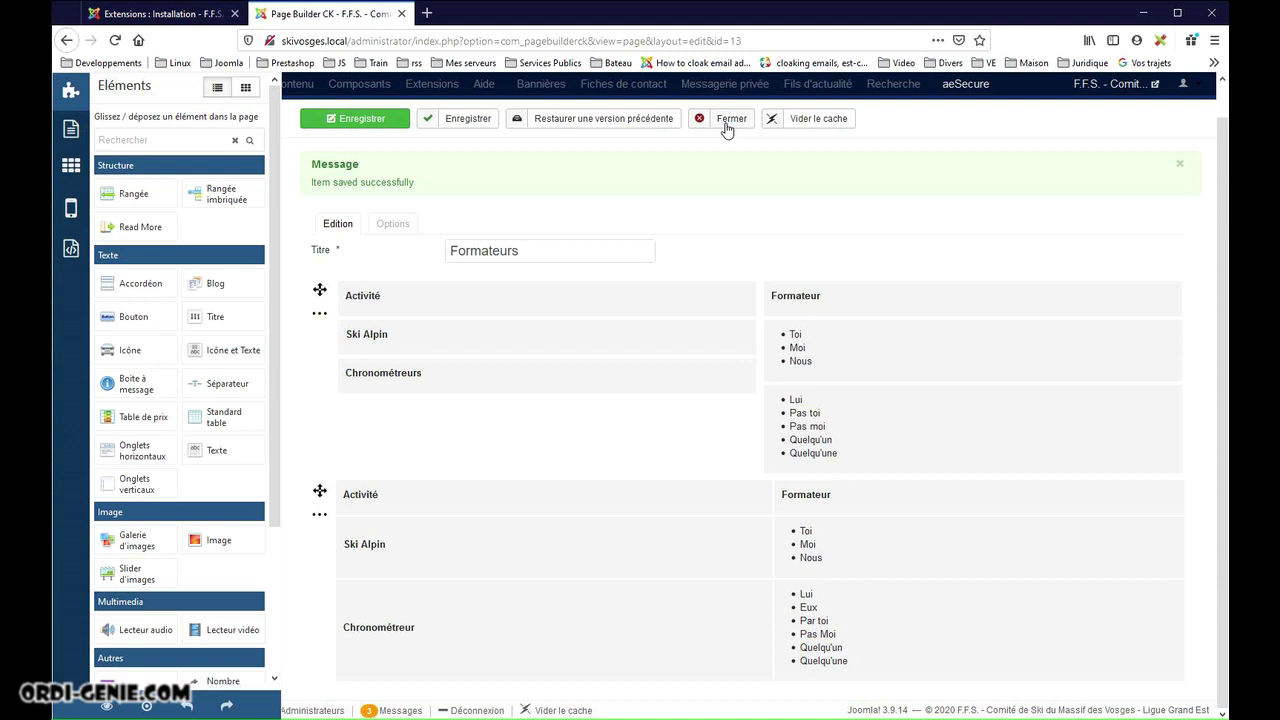
left_click(446, 122)
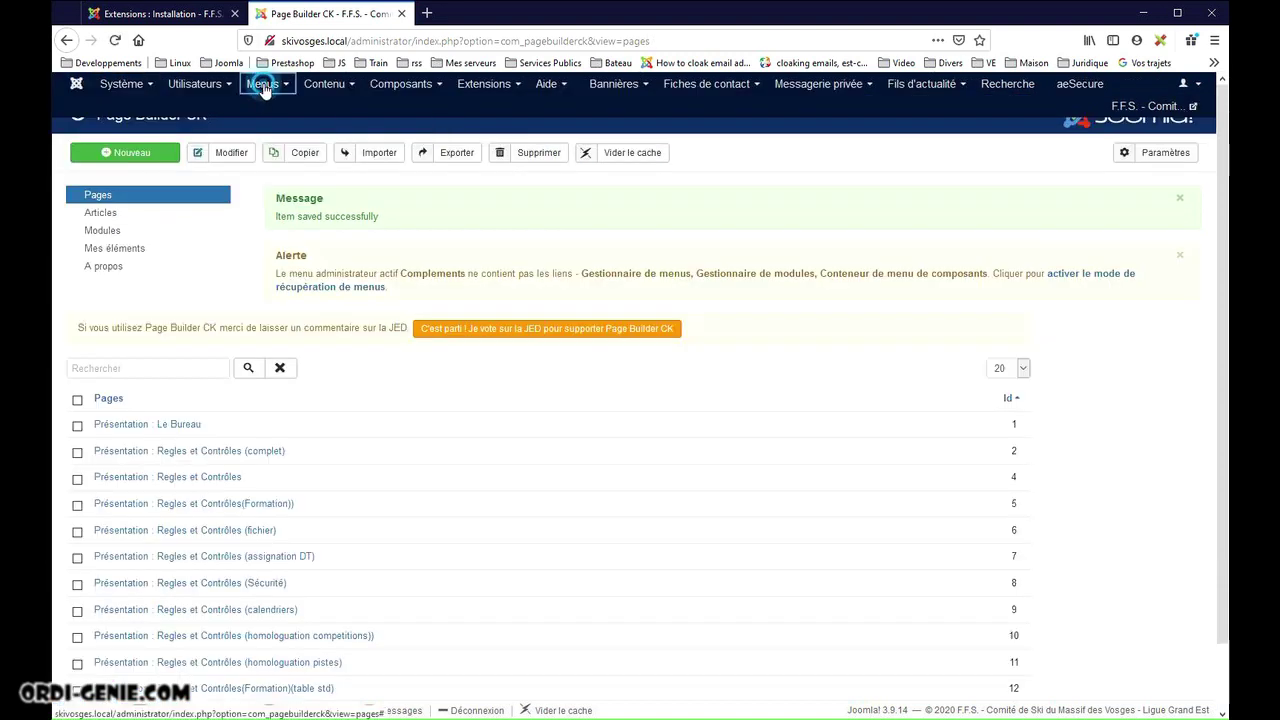
Step: Create a new menu link in Menu Général and title it "Formateurs"
left_click(263, 86)
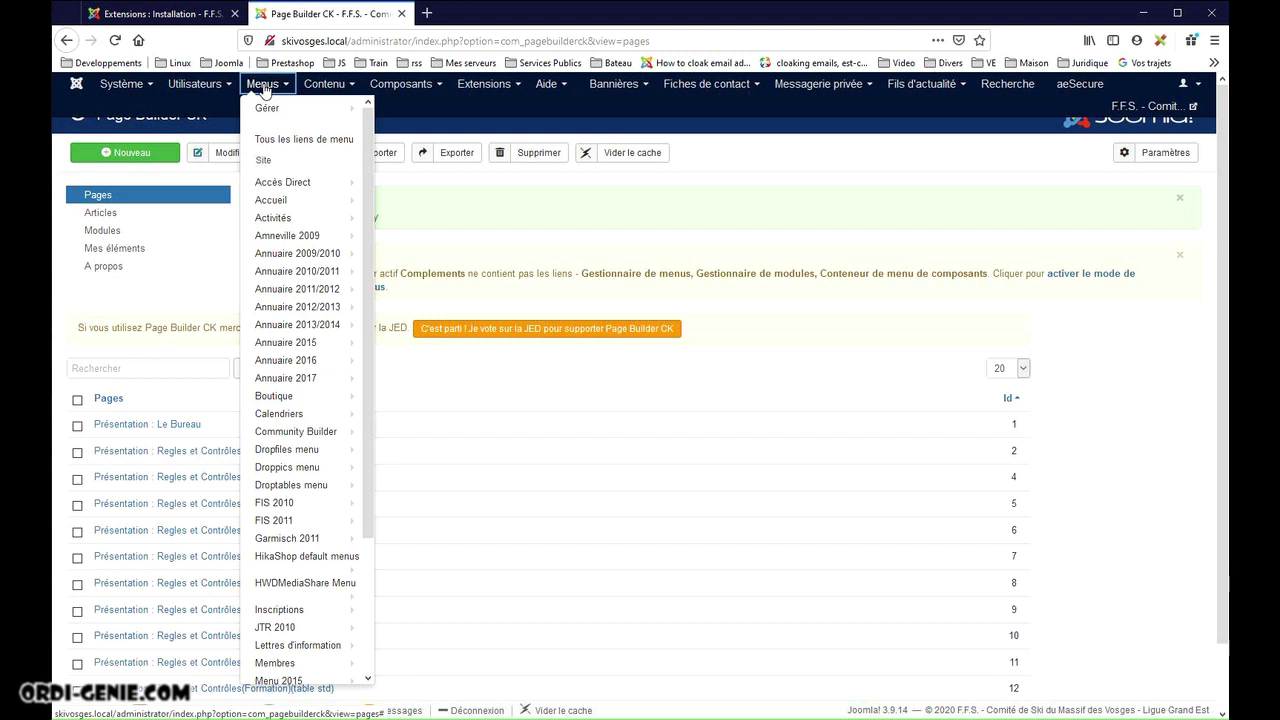
scroll(303, 355, "down", 3)
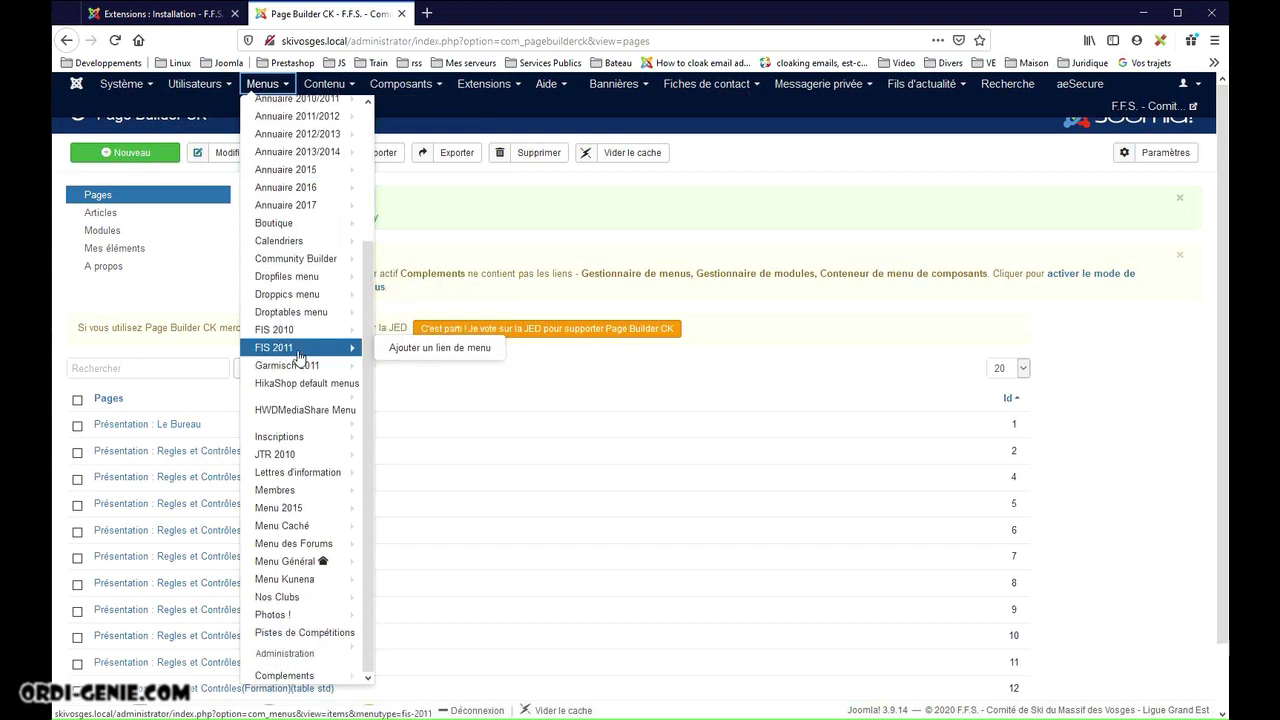
left_click(279, 563)
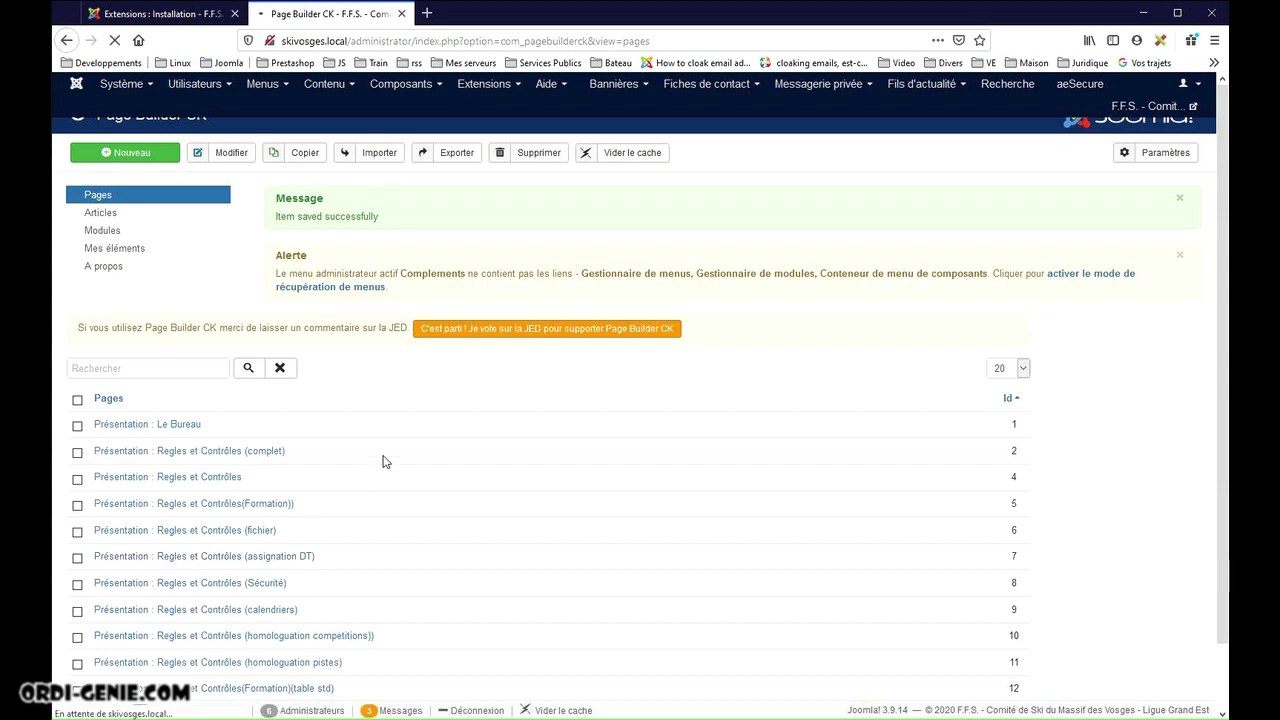
left_click(157, 156)
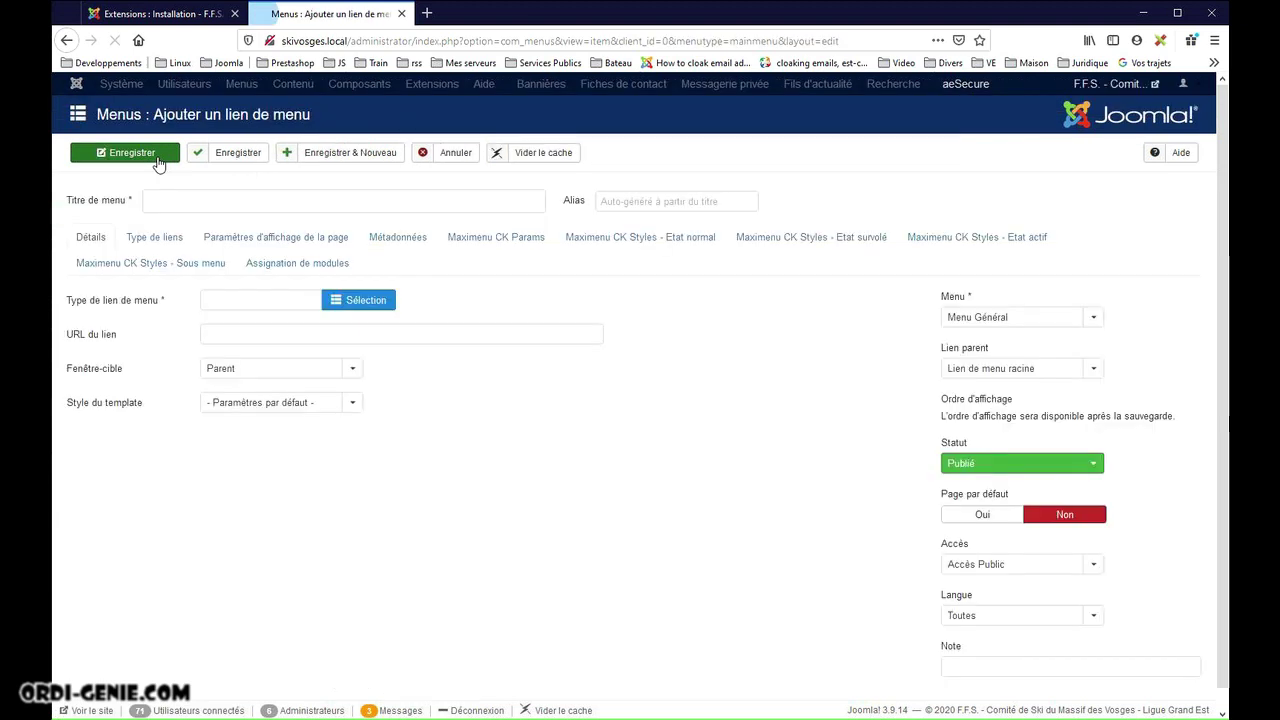
left_click(247, 199)
type("F")
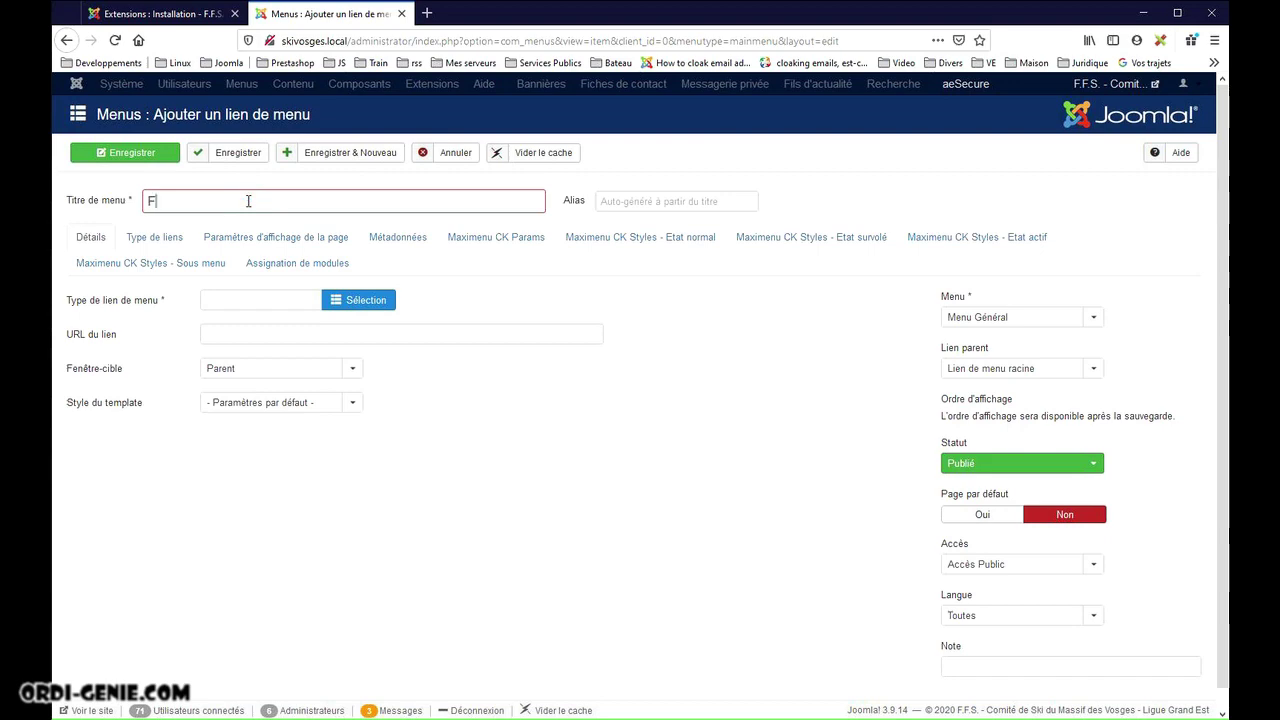
type("ormateurs")
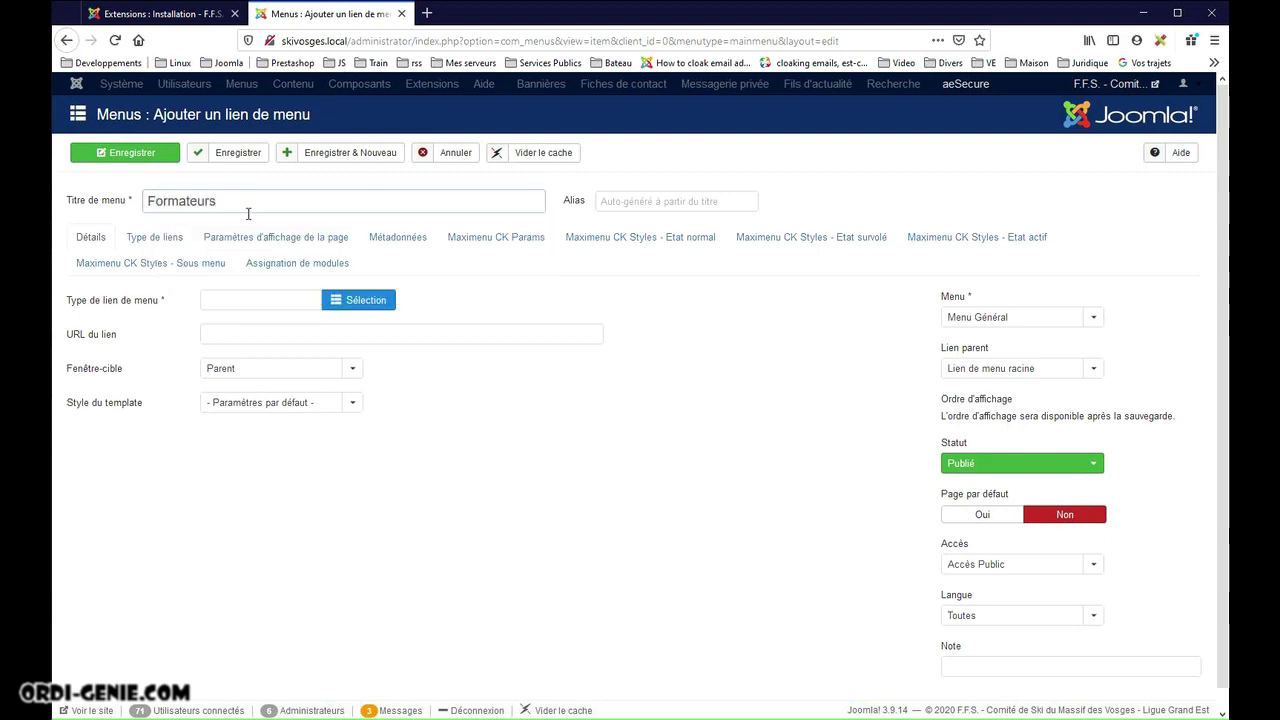
Step: Set the new menu link's type to a single page (Page unique) from Page Builder CK
left_click(338, 300)
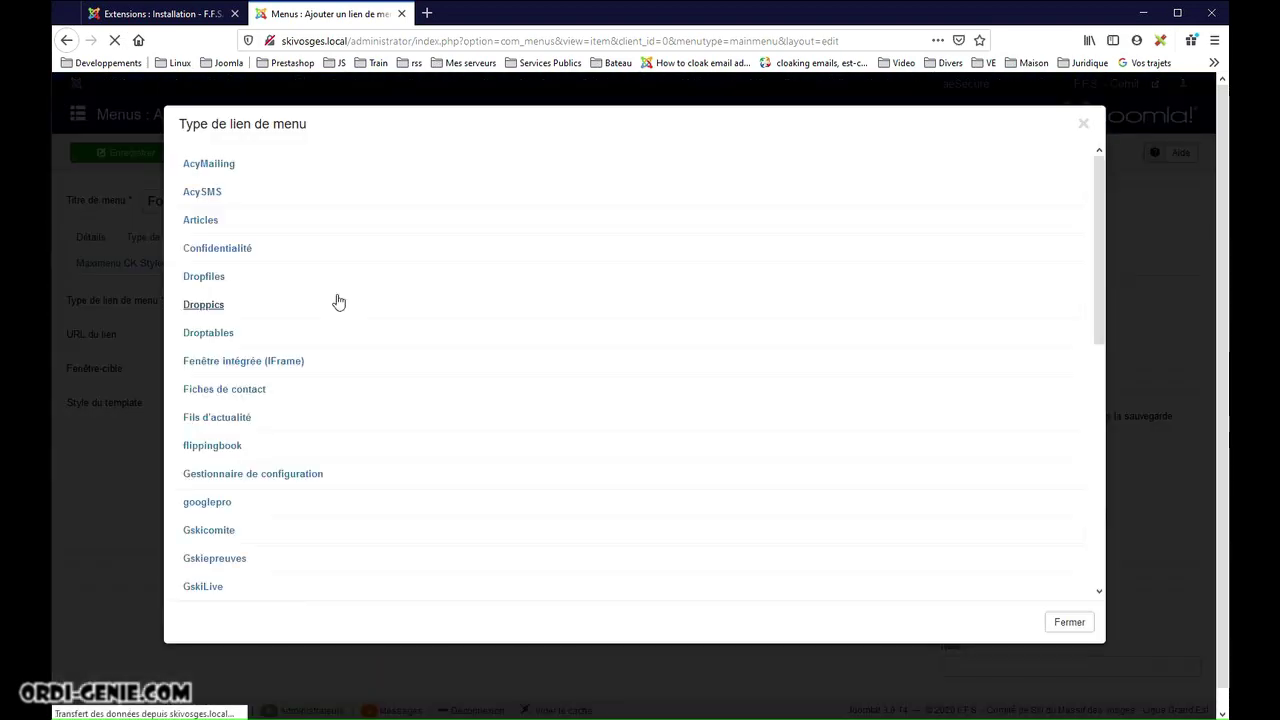
scroll(350, 303, "down", 4)
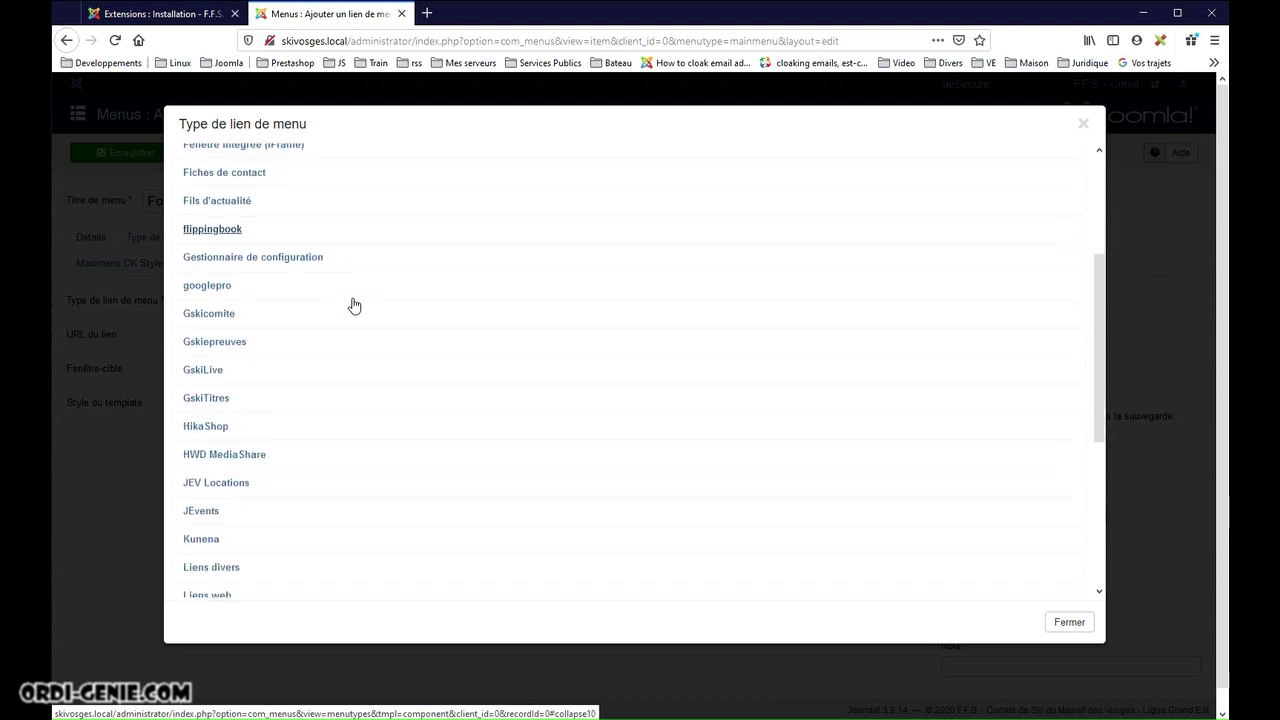
scroll(354, 305, "down", 6)
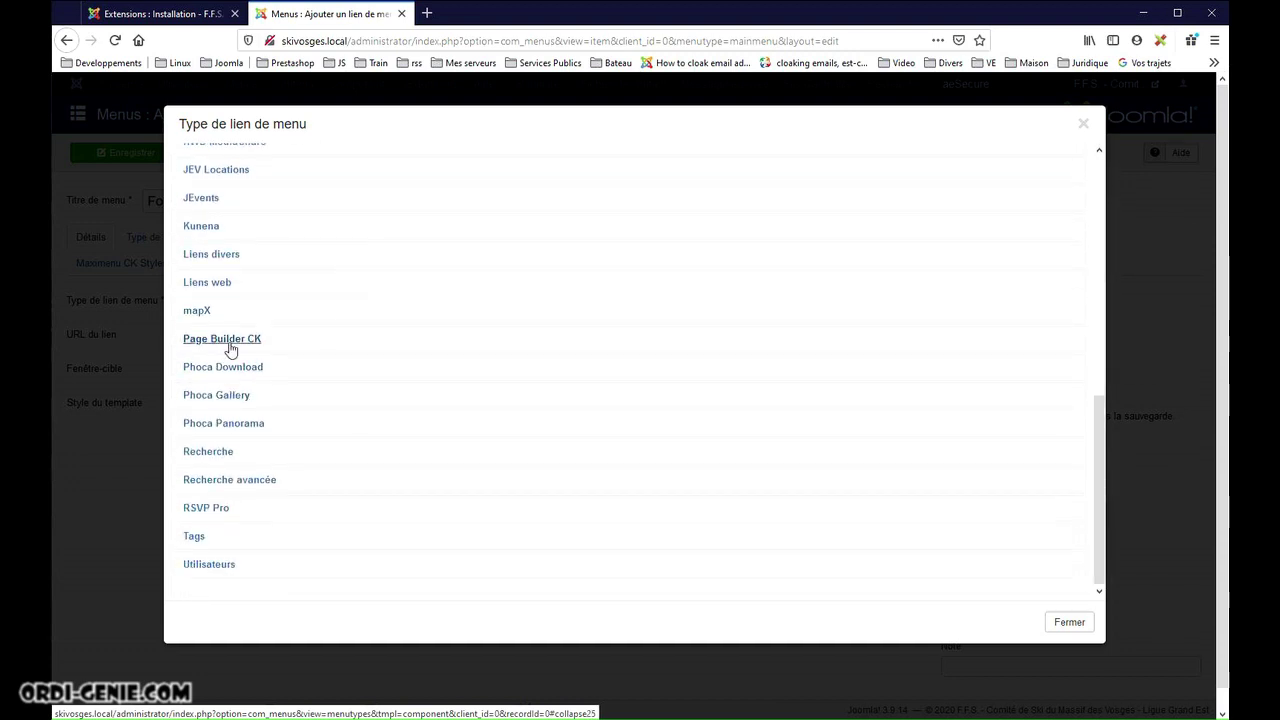
left_click(229, 340)
left_click(221, 369)
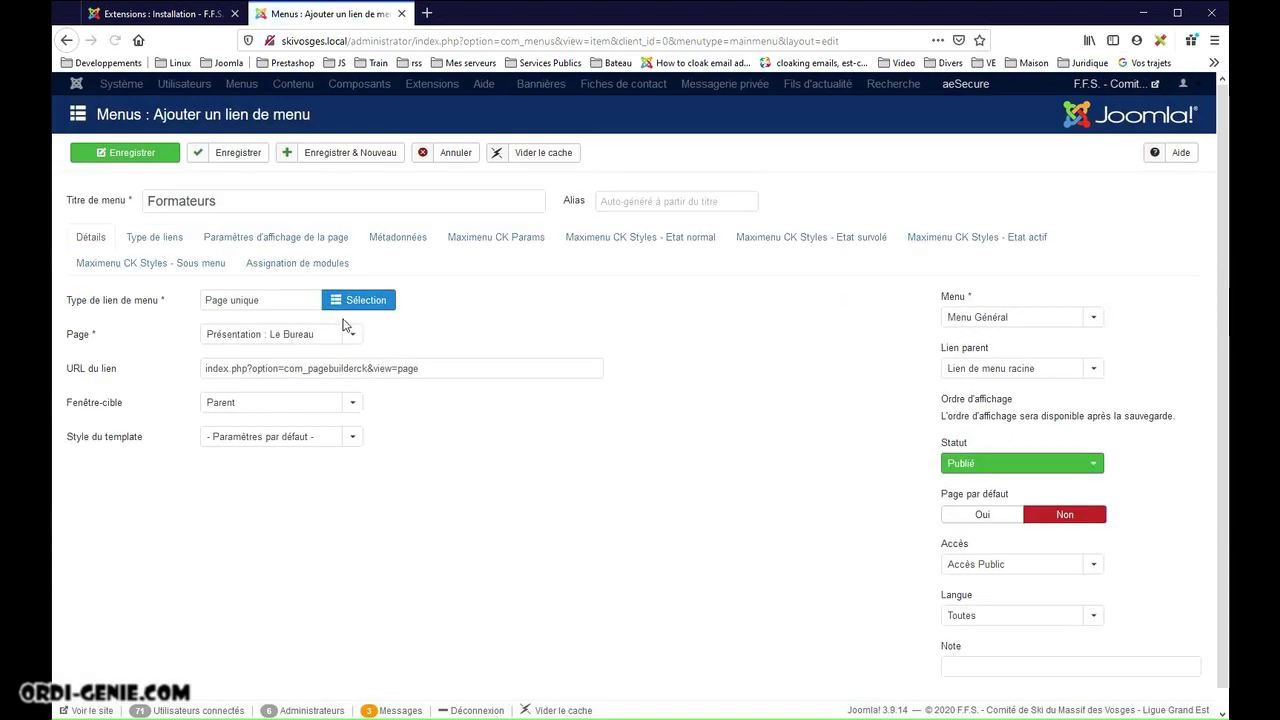
Step: Assign the Formateurs page to the menu link and save the link
left_click(343, 334)
scroll(333, 400, "down", 4)
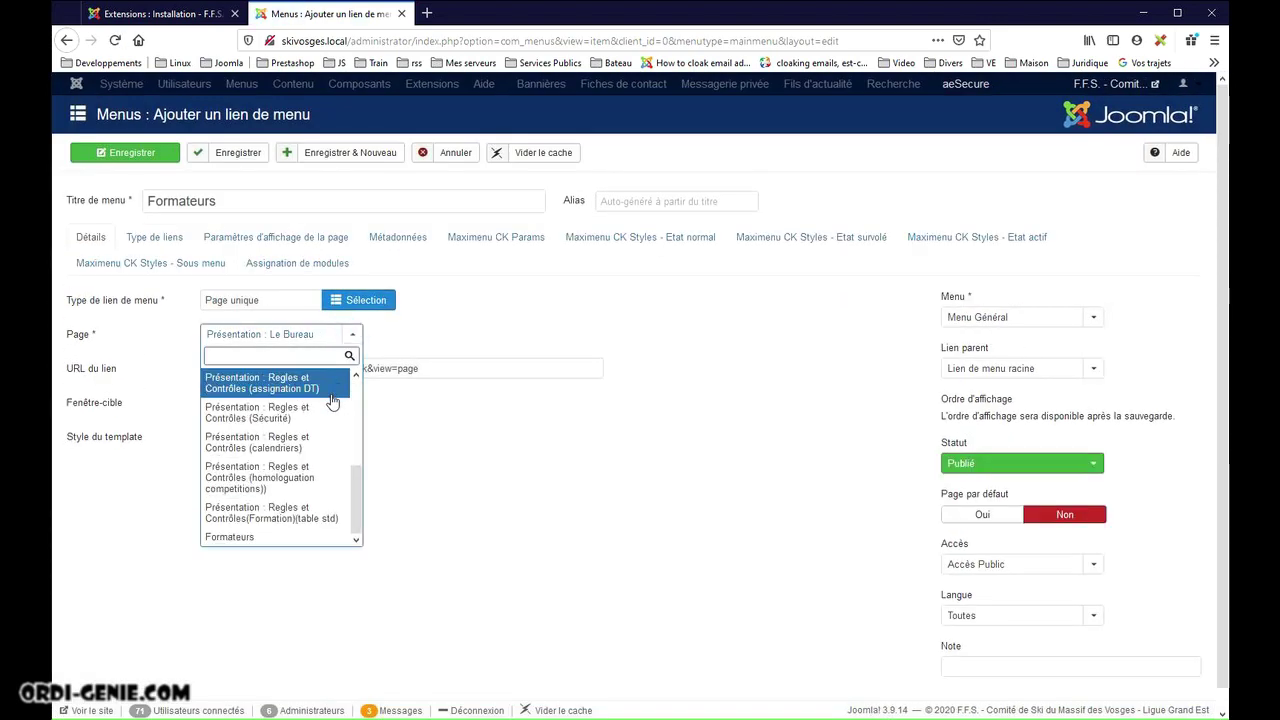
left_click(245, 536)
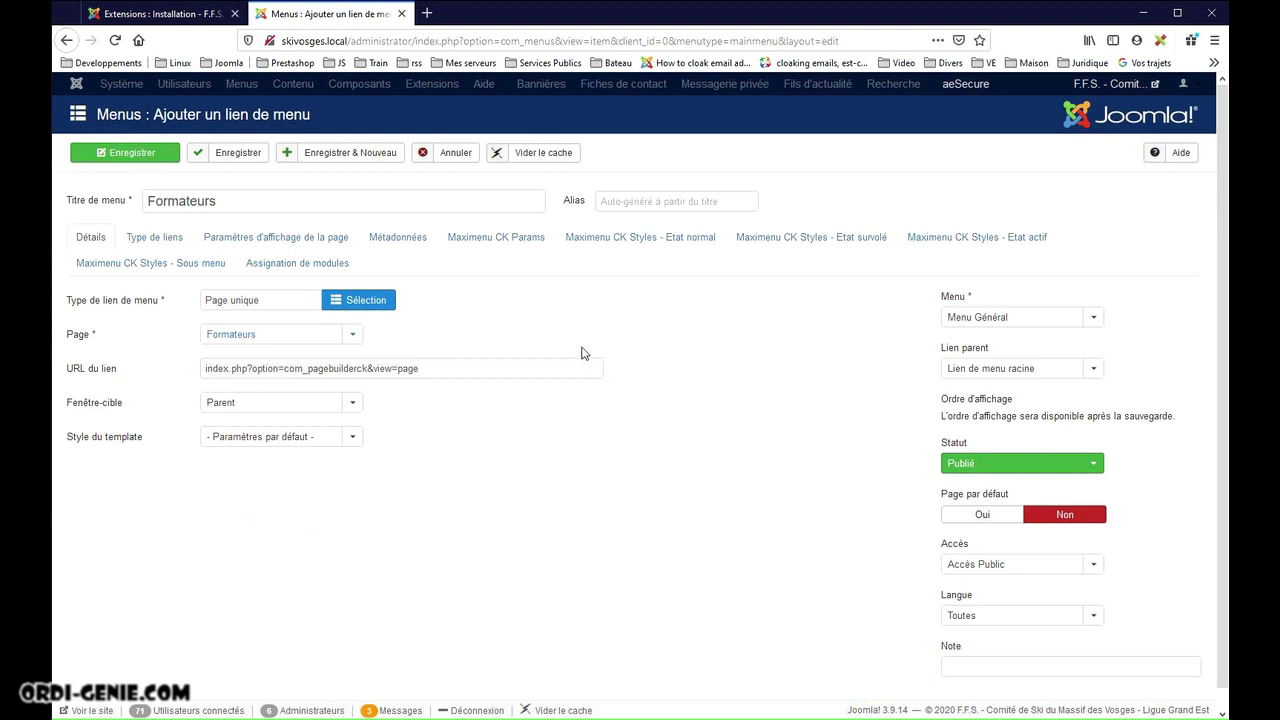
left_click(153, 160)
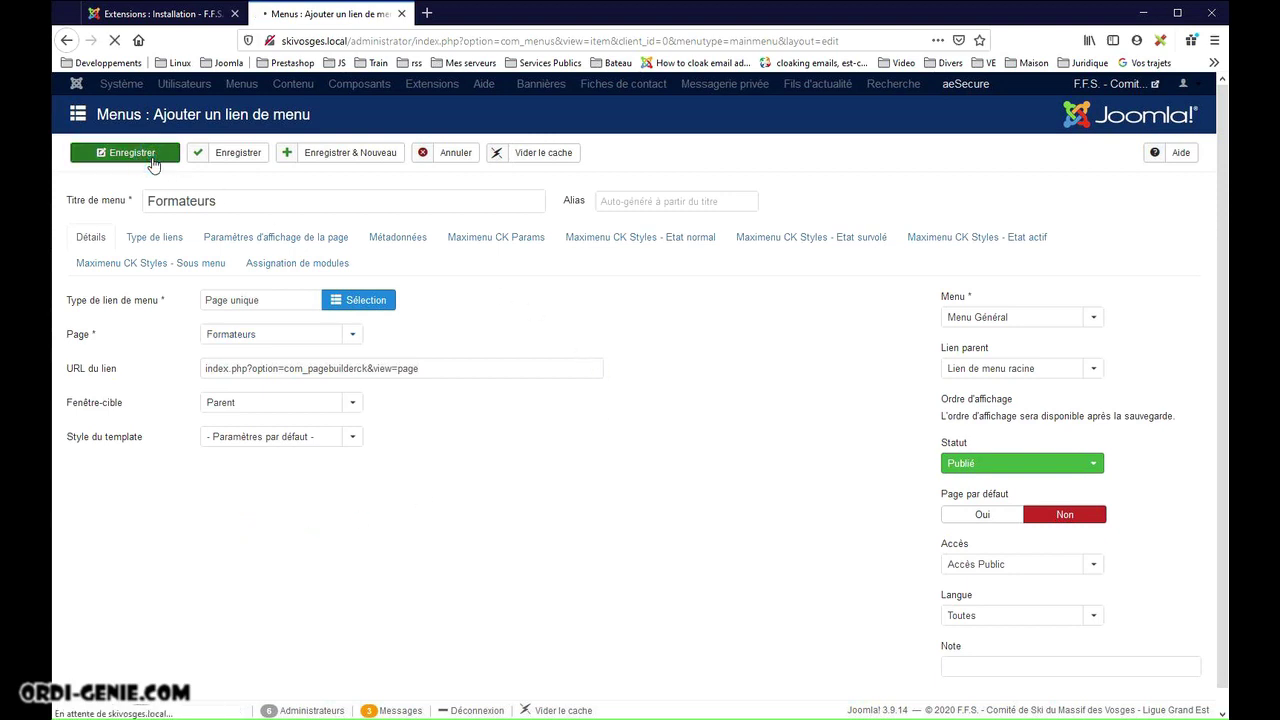
Step: Open the public site and view the Formateurs page through its link in Menu Principal
left_click(1091, 87)
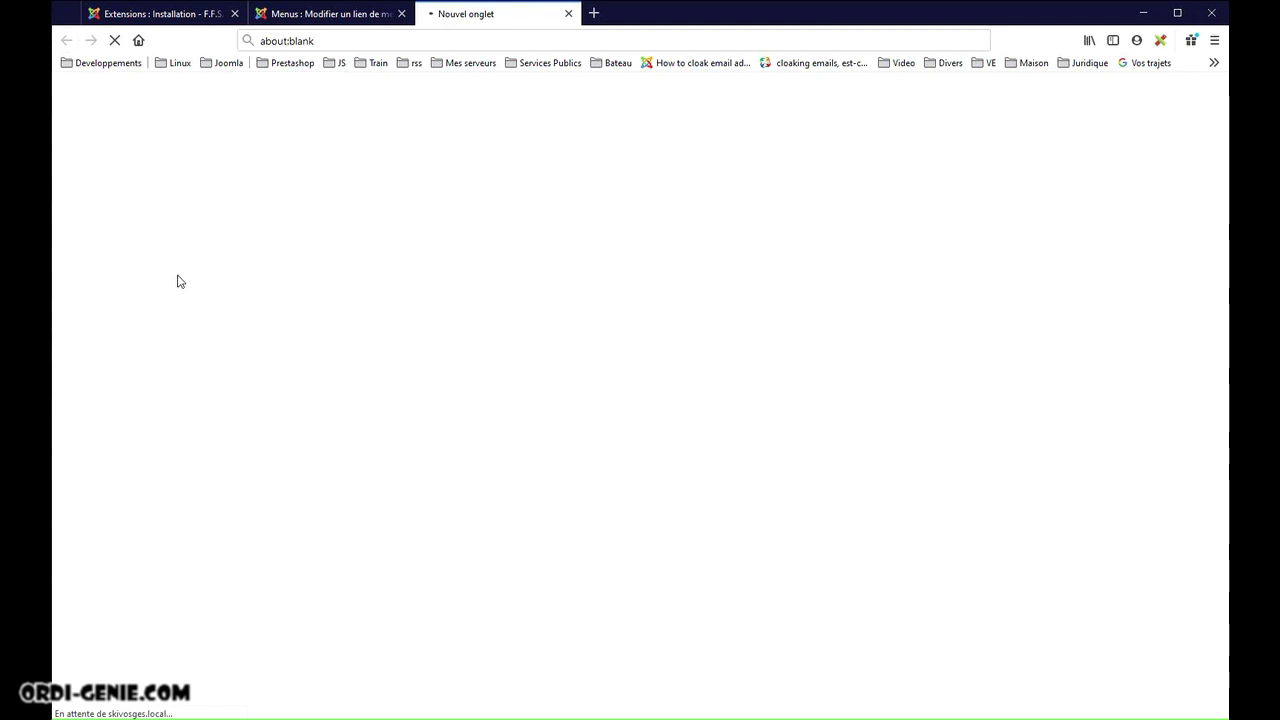
scroll(177, 281, "down", 10)
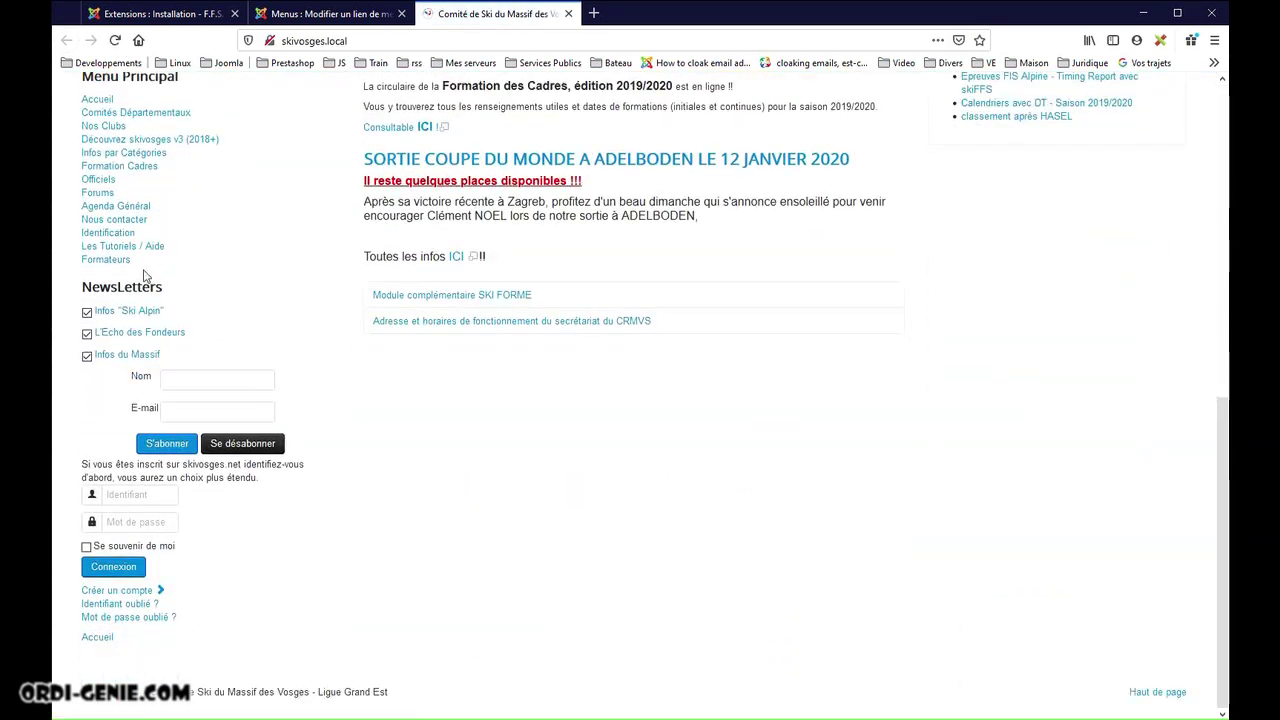
left_click(113, 262)
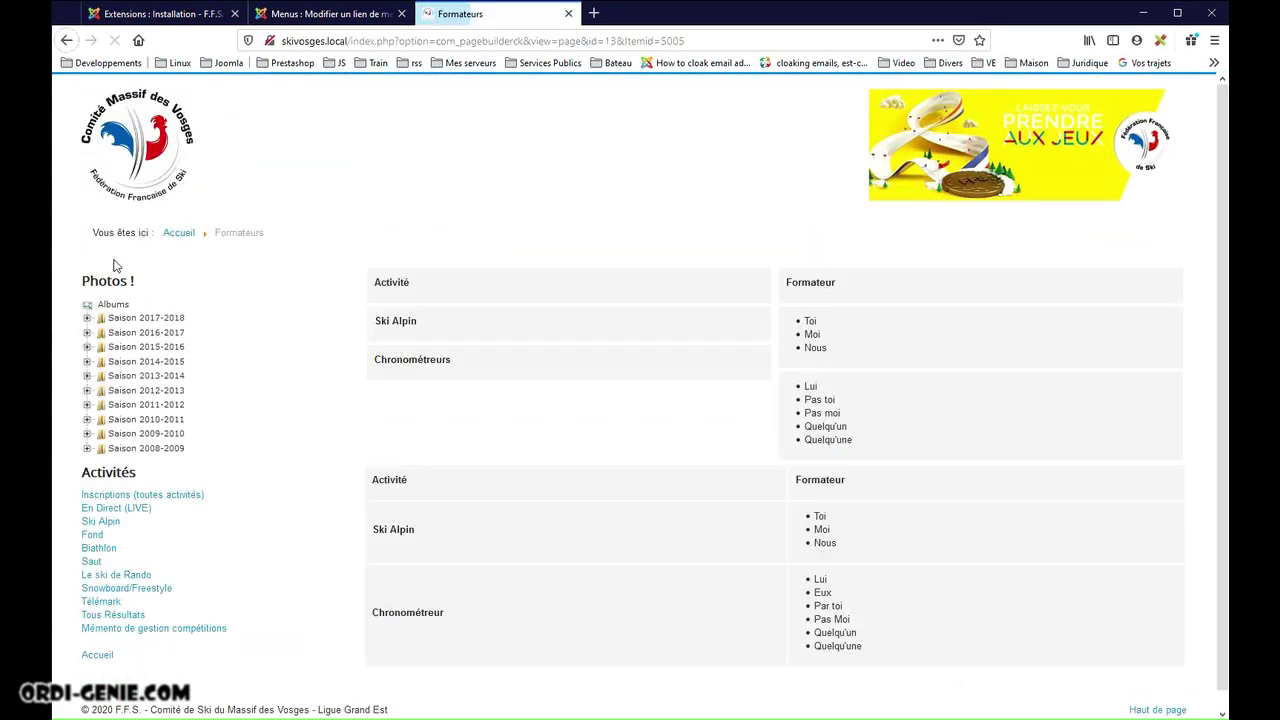
scroll(750, 355, "down", 1)
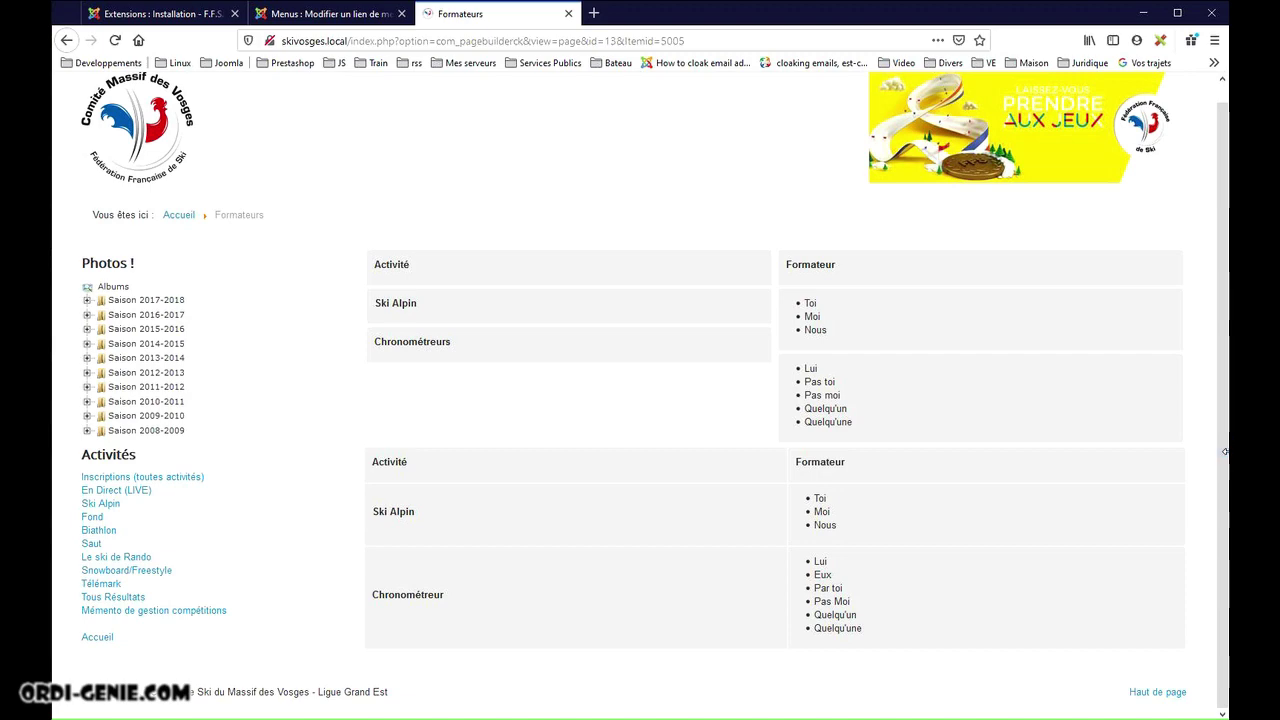
Step: Narrow the browser window in stages to examine how both Formateurs tables rearrange on small screens, and widen it again
left_click_drag(1225, 452, 503, 445)
scroll(431, 432, "down", 1)
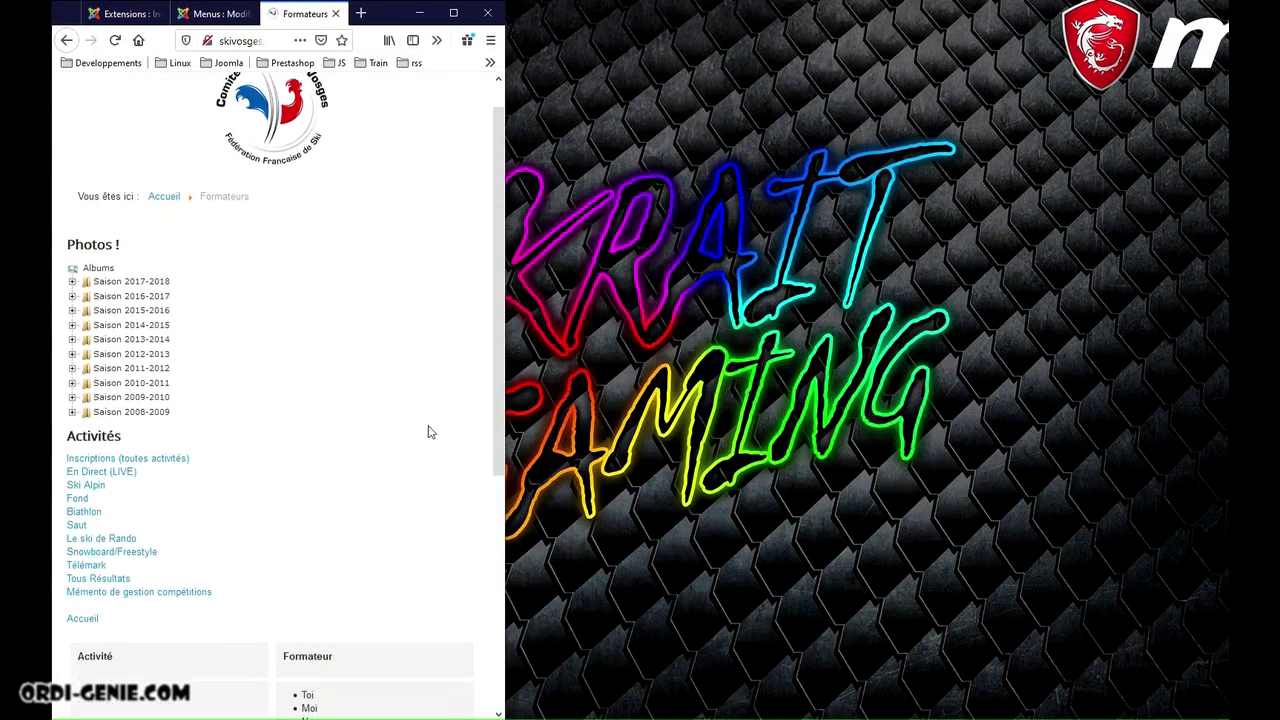
scroll(431, 432, "down", 4)
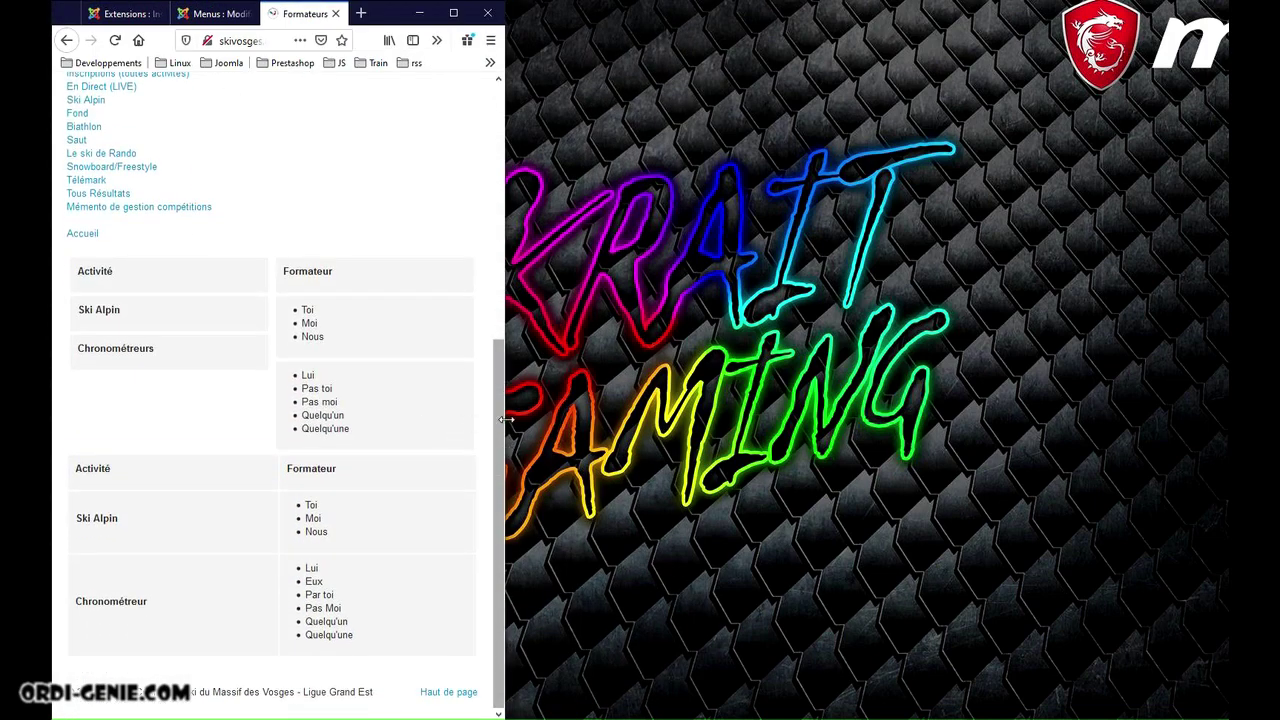
left_click_drag(507, 420, 425, 418)
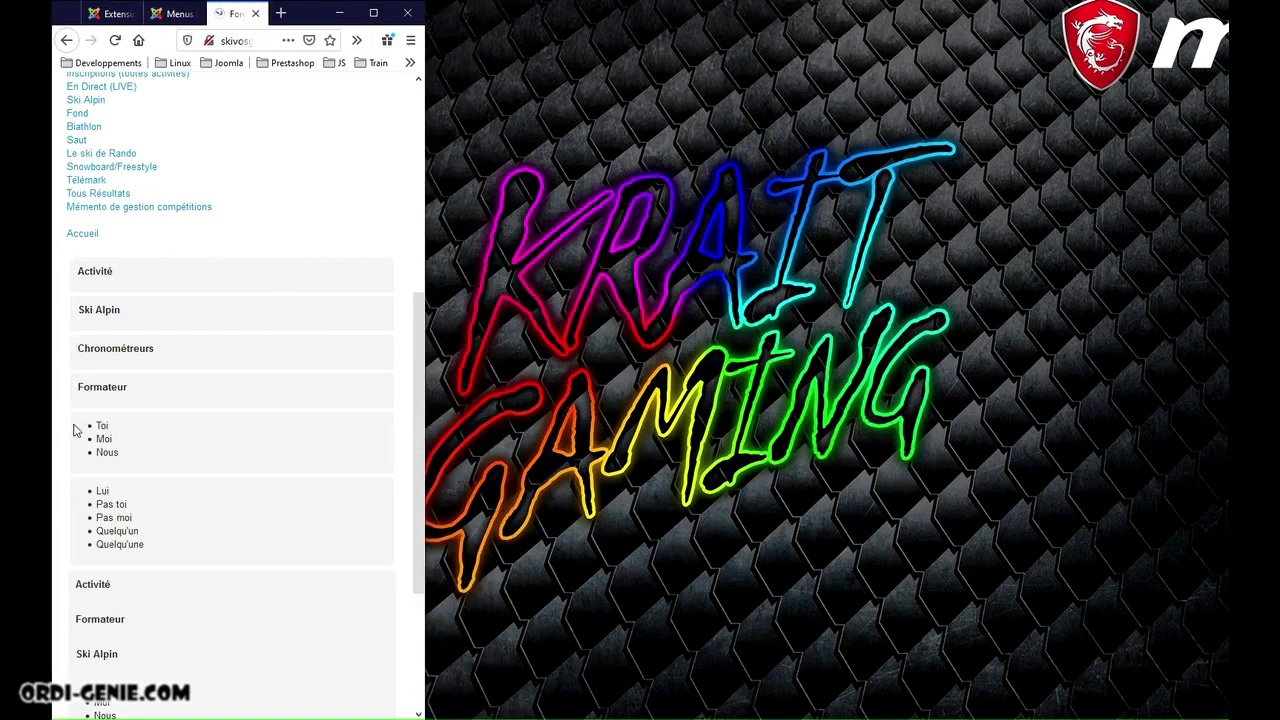
scroll(211, 297, "down", 1)
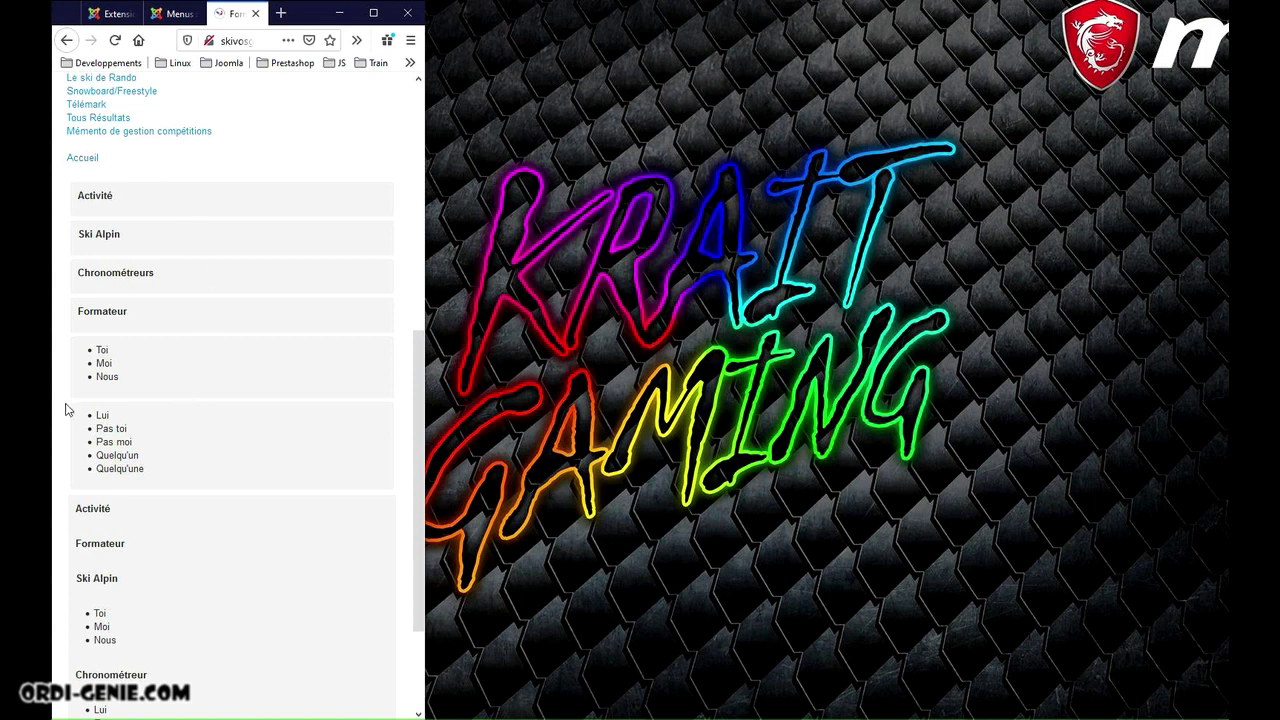
scroll(86, 413, "down", 3)
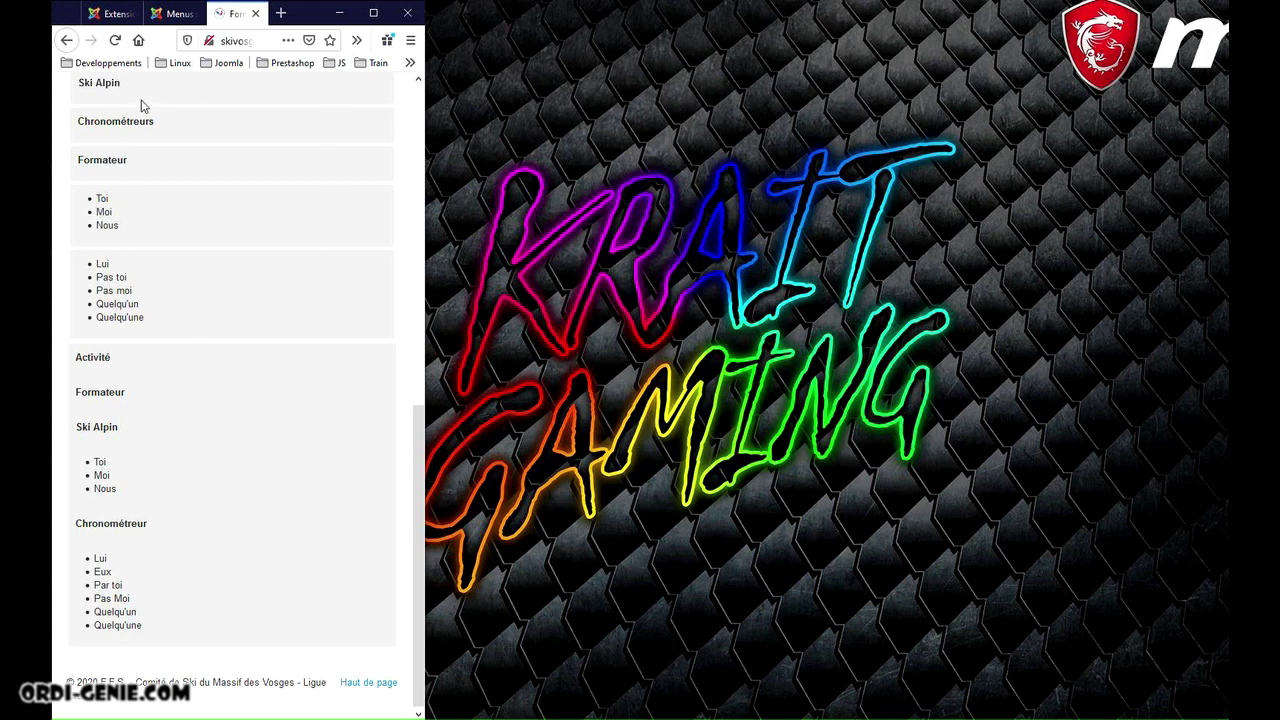
scroll(155, 241, "up", 1)
scroll(155, 241, "up", 1)
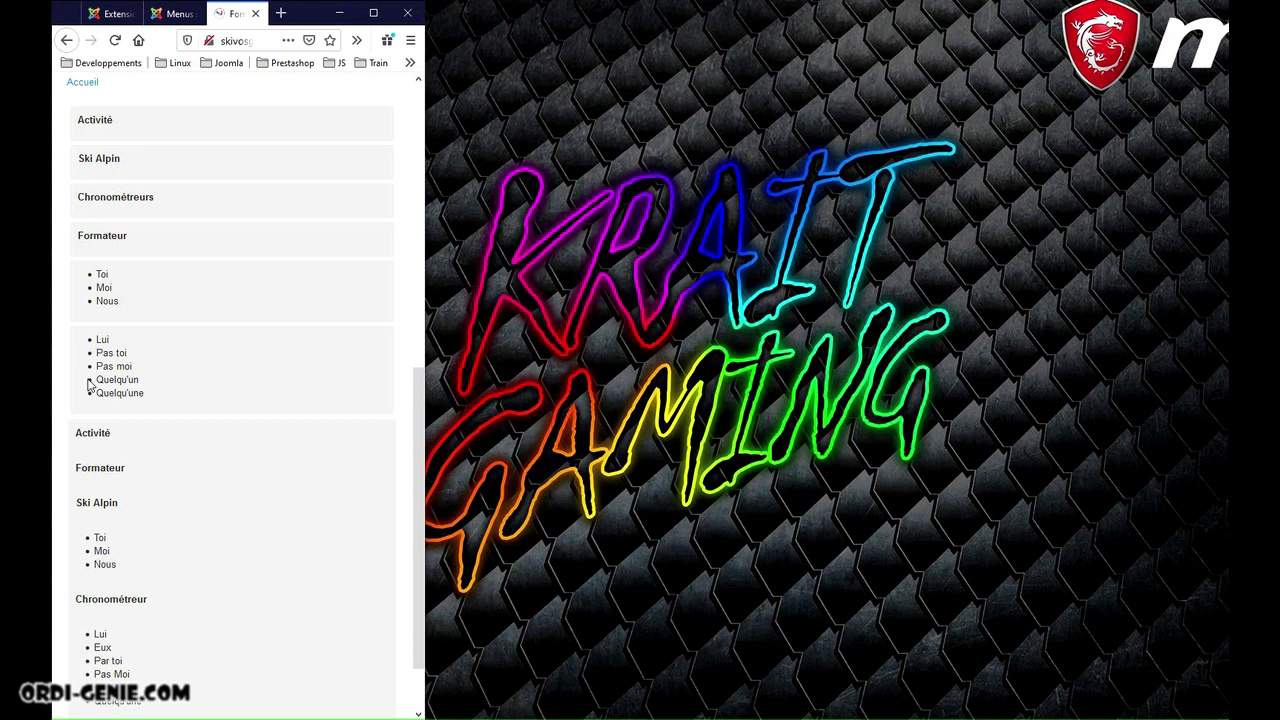
scroll(89, 385, "down", 2)
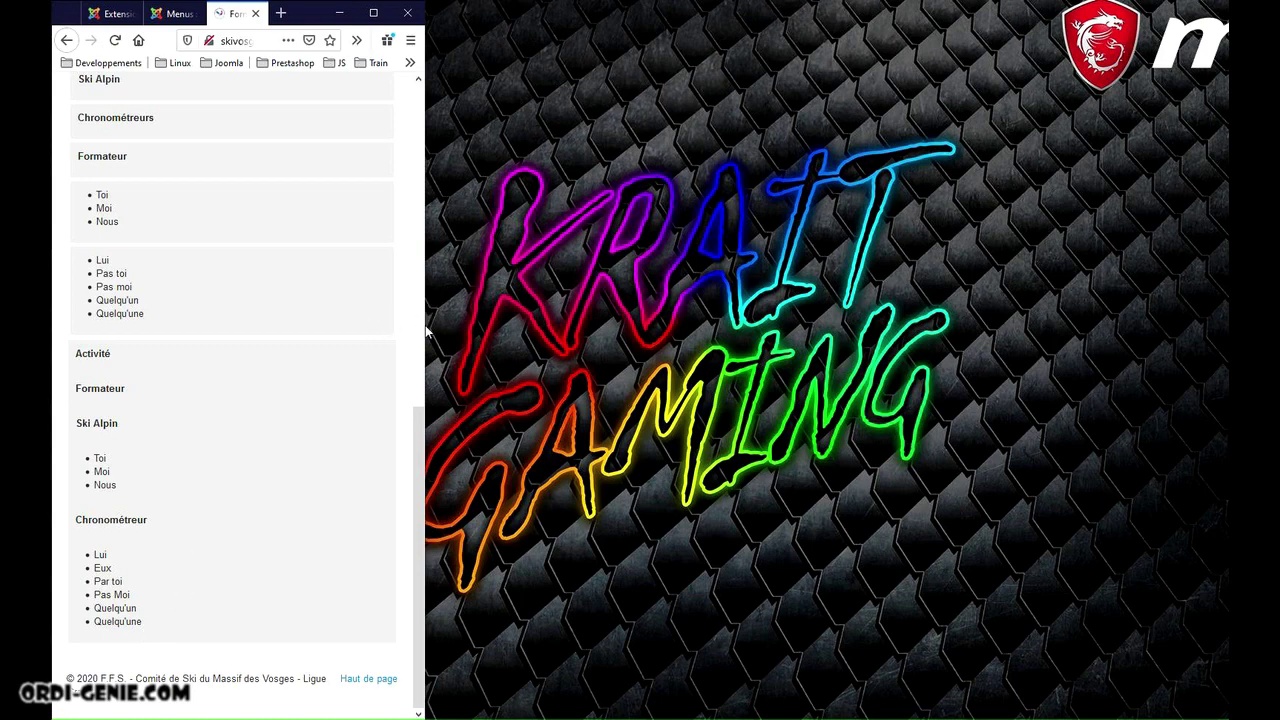
left_click_drag(426, 332, 921, 338)
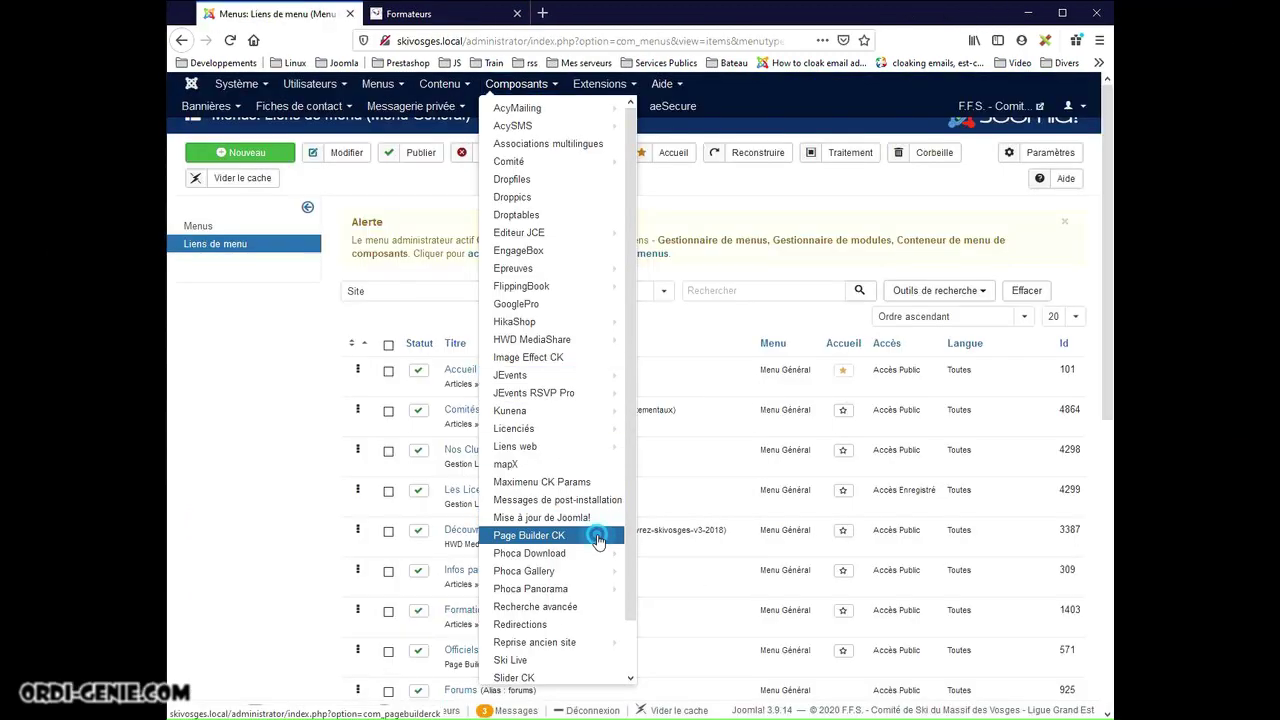
Step: Open the Formateurs page in Page Builder CK and start editing its upper table
left_click(590, 533)
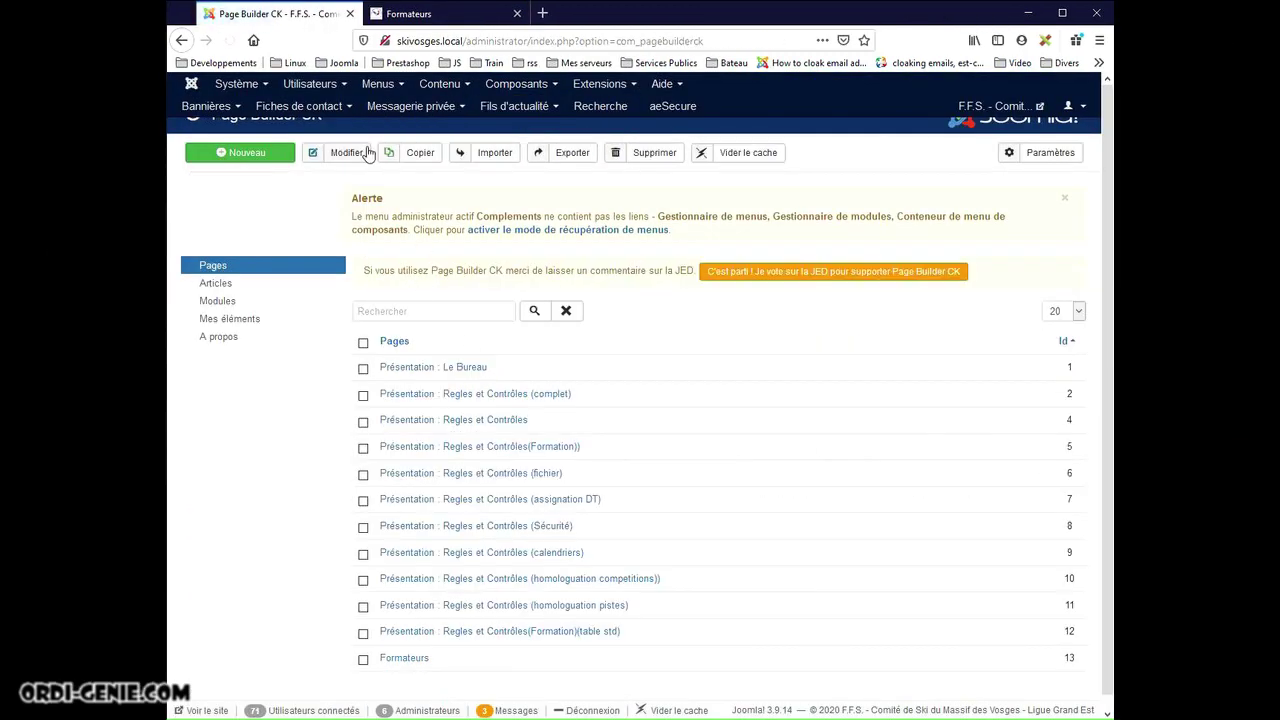
left_click(418, 659)
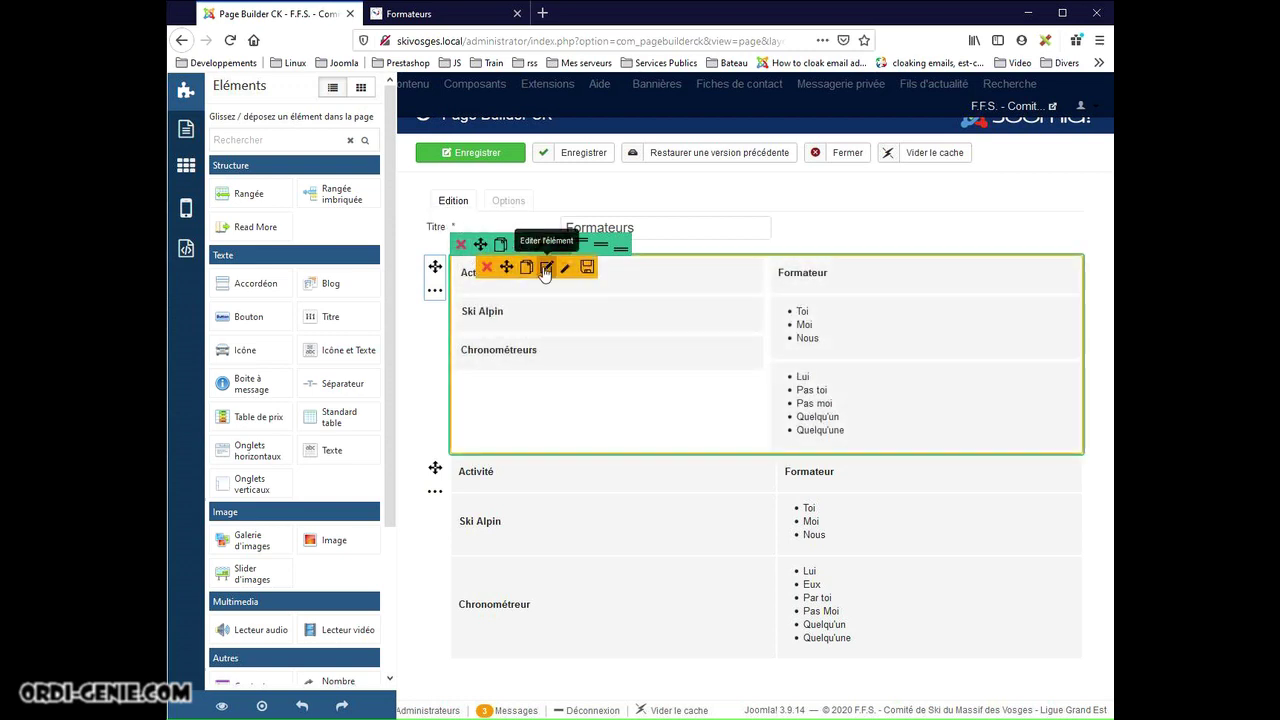
left_click(545, 268)
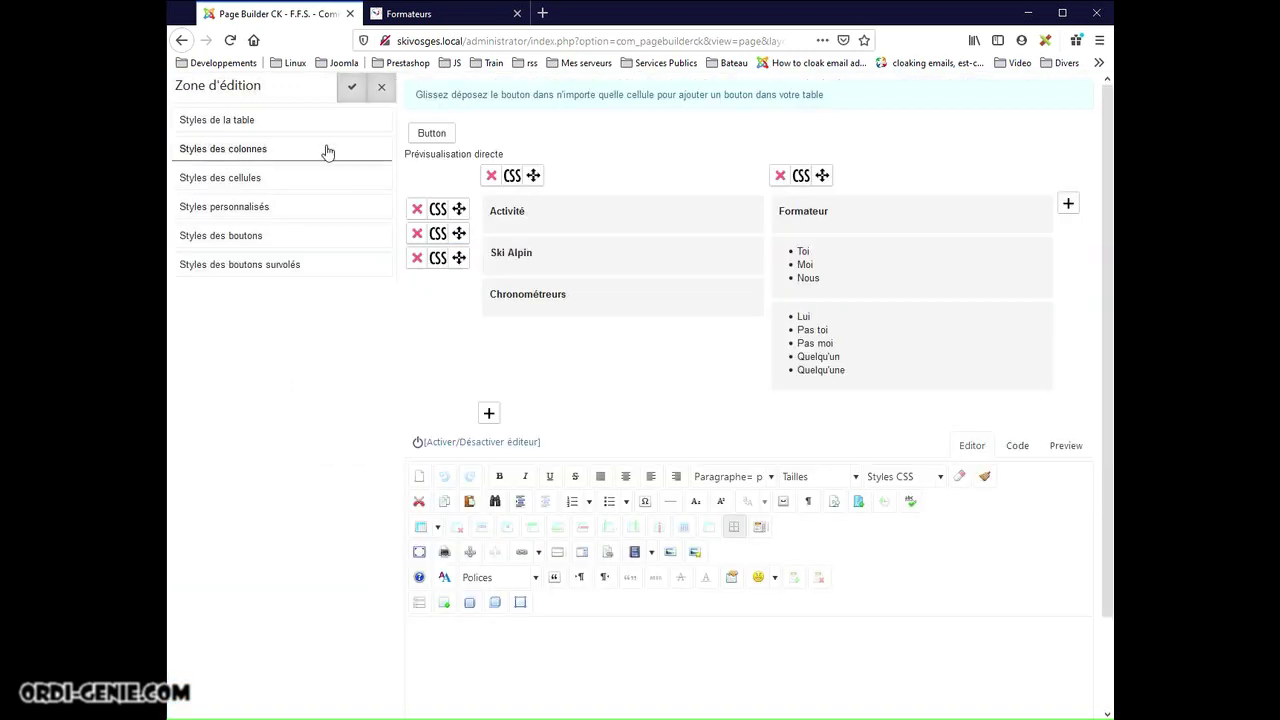
Step: Set the upper table's responsive resolution to 10 px in its table styles, apply it and close the edition settings
left_click(238, 120)
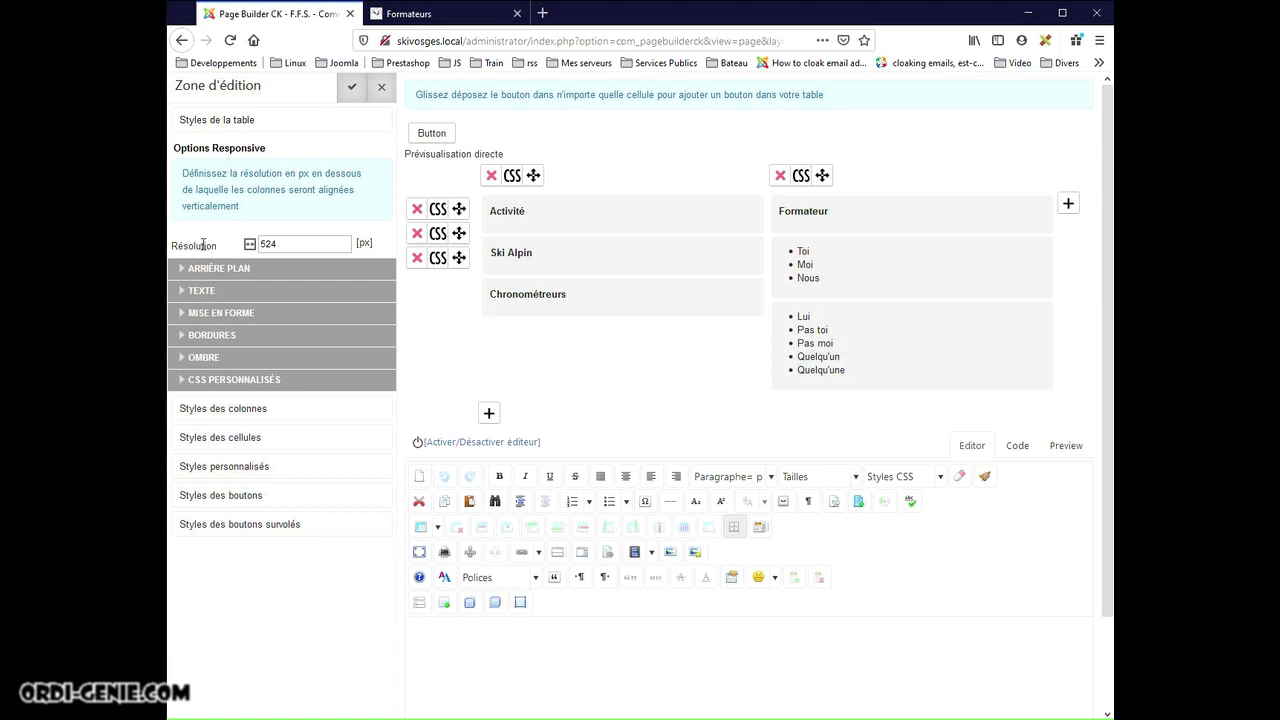
left_click_drag(185, 177, 264, 212)
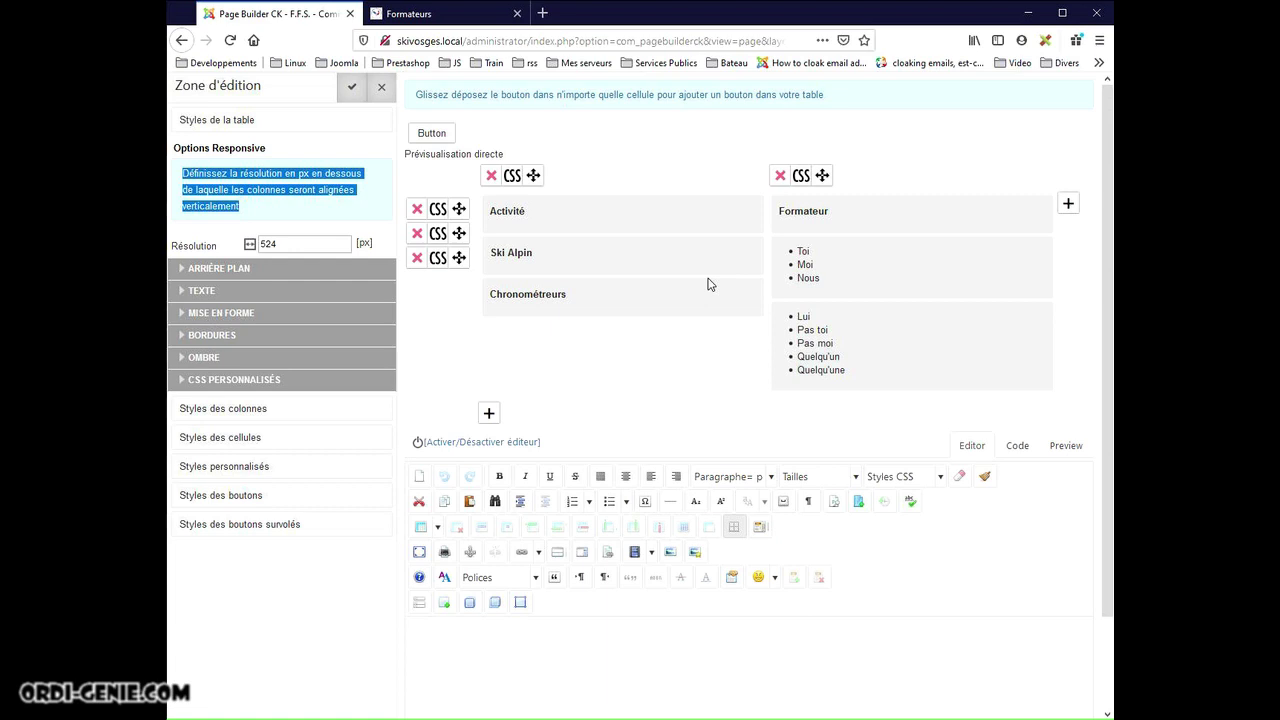
left_click_drag(297, 244, 267, 242)
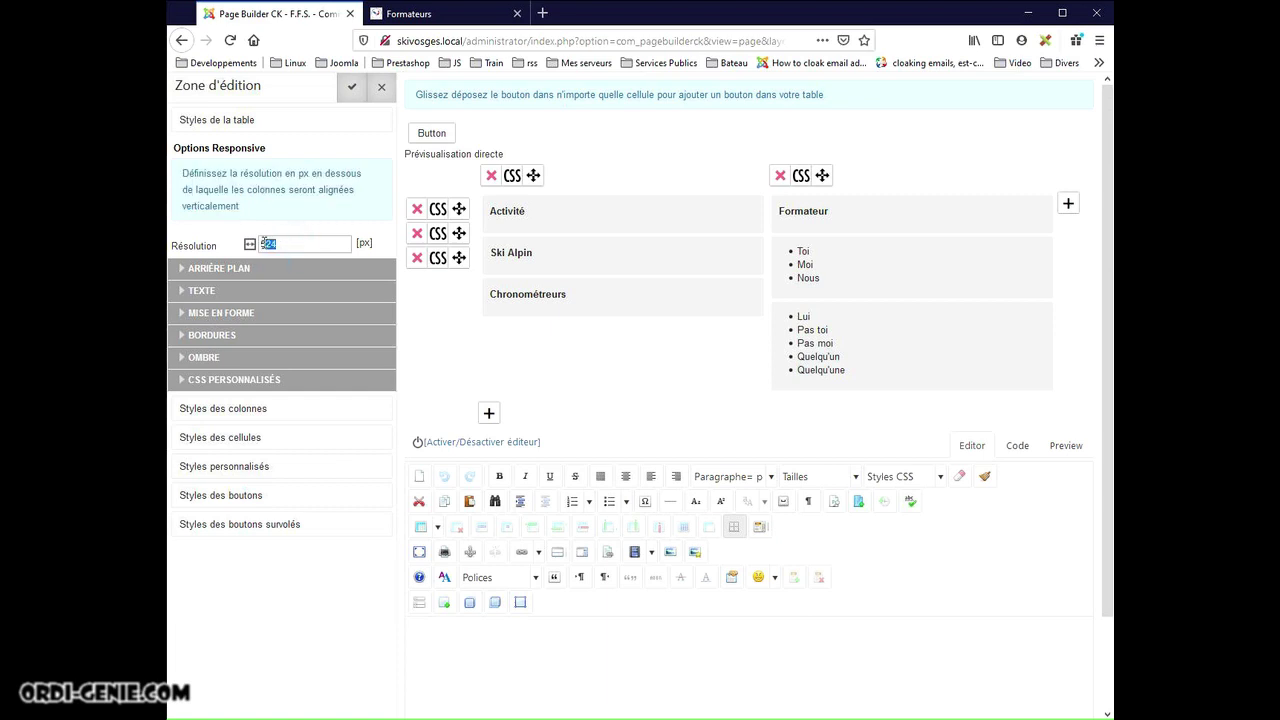
type("10")
left_click(352, 88)
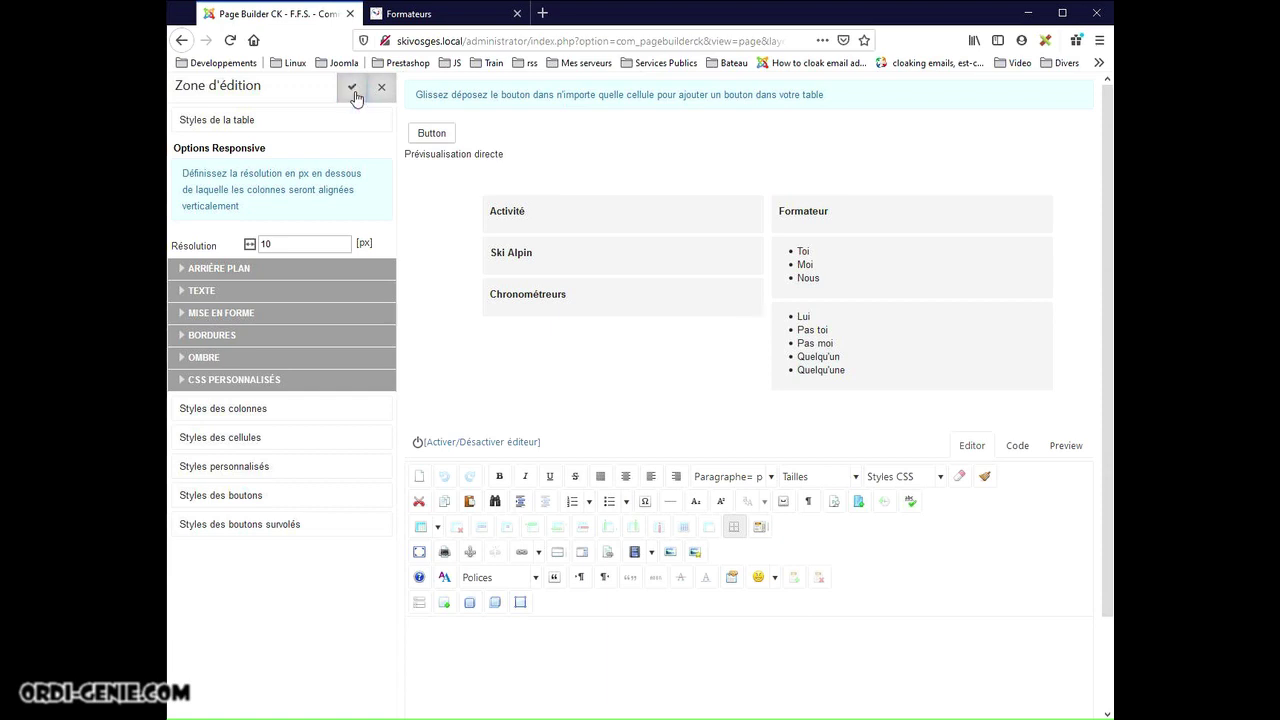
left_click(381, 88)
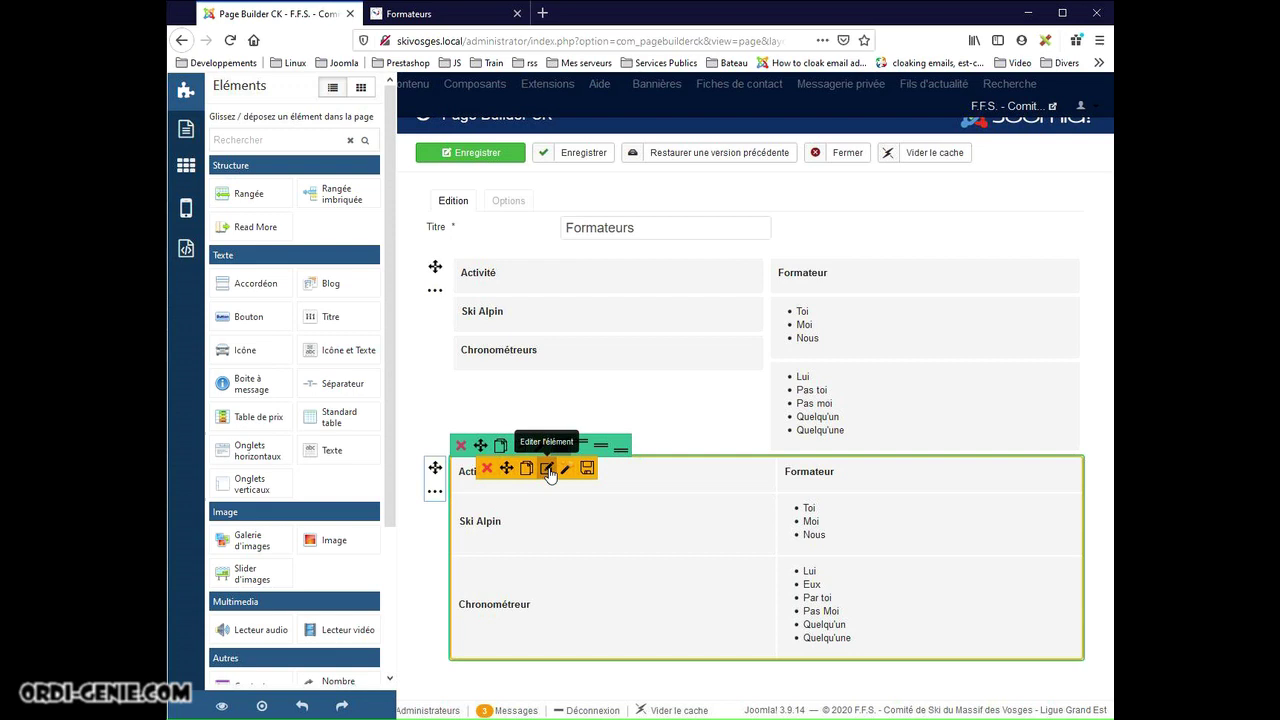
Step: Set the lower standard table's responsive resolution to 10 px, apply it, and save the Formateurs page
left_click(548, 469)
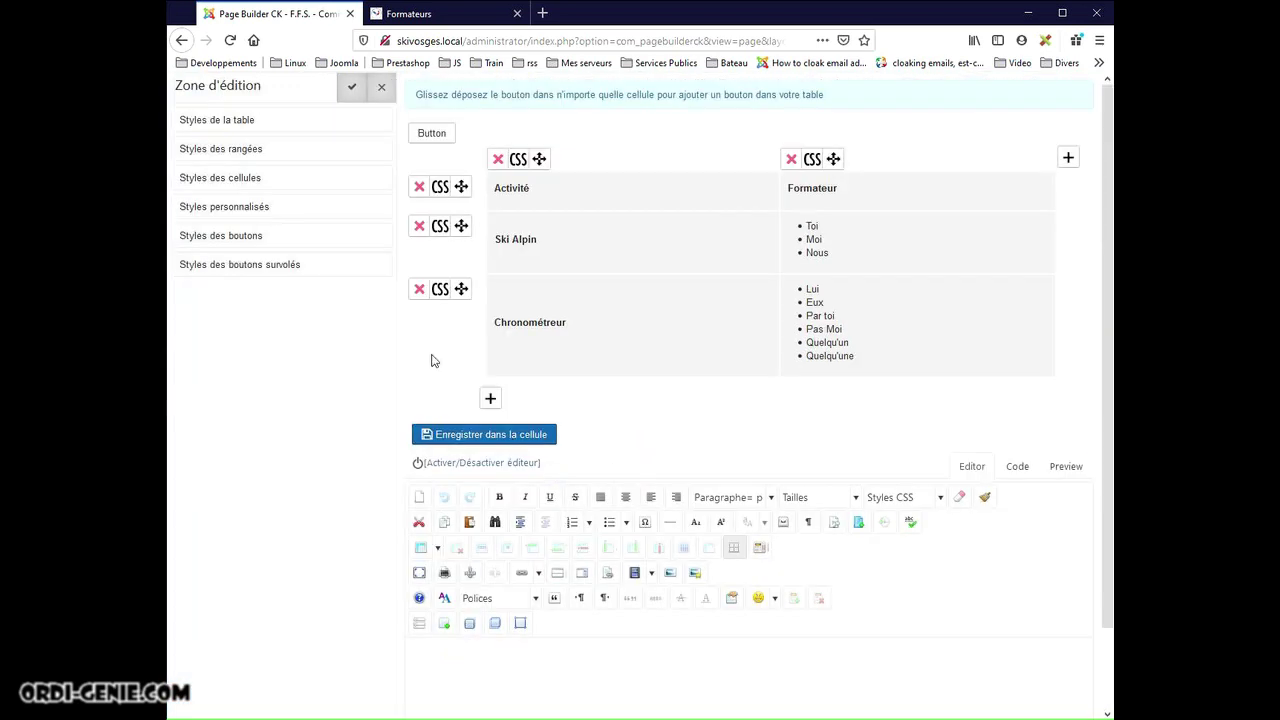
left_click(249, 120)
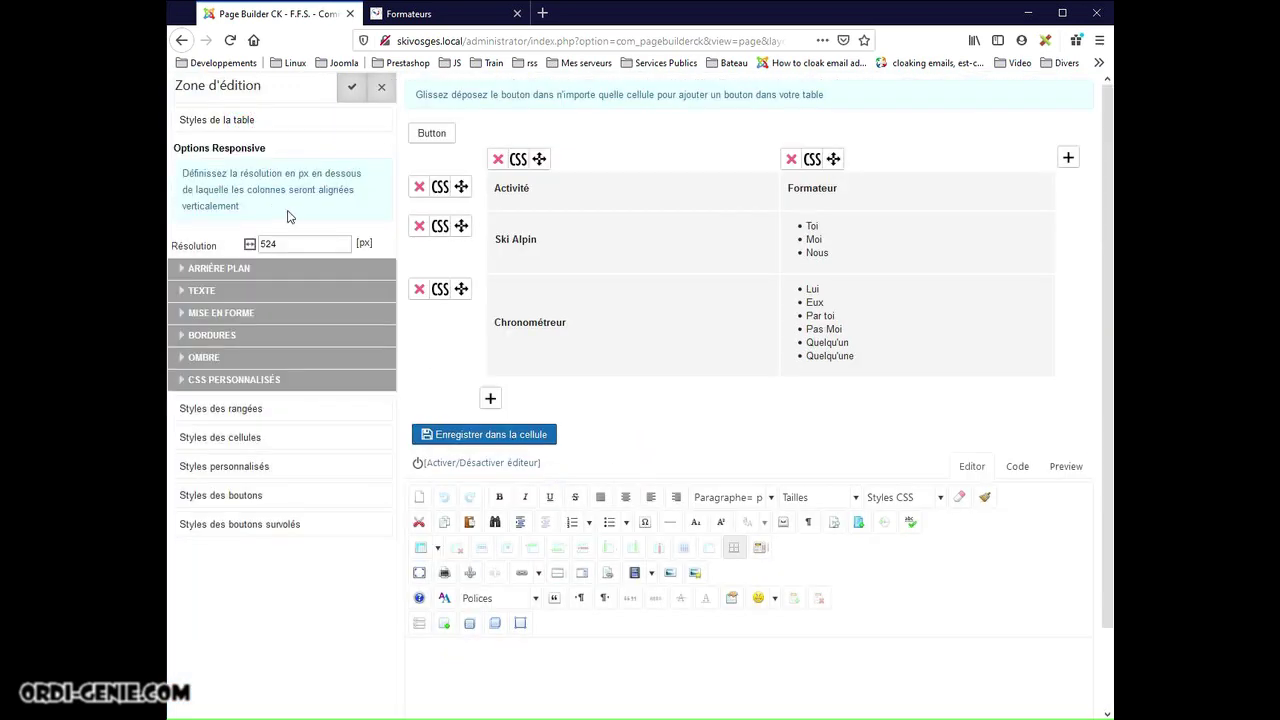
double_click(297, 243)
type("10")
left_click(349, 91)
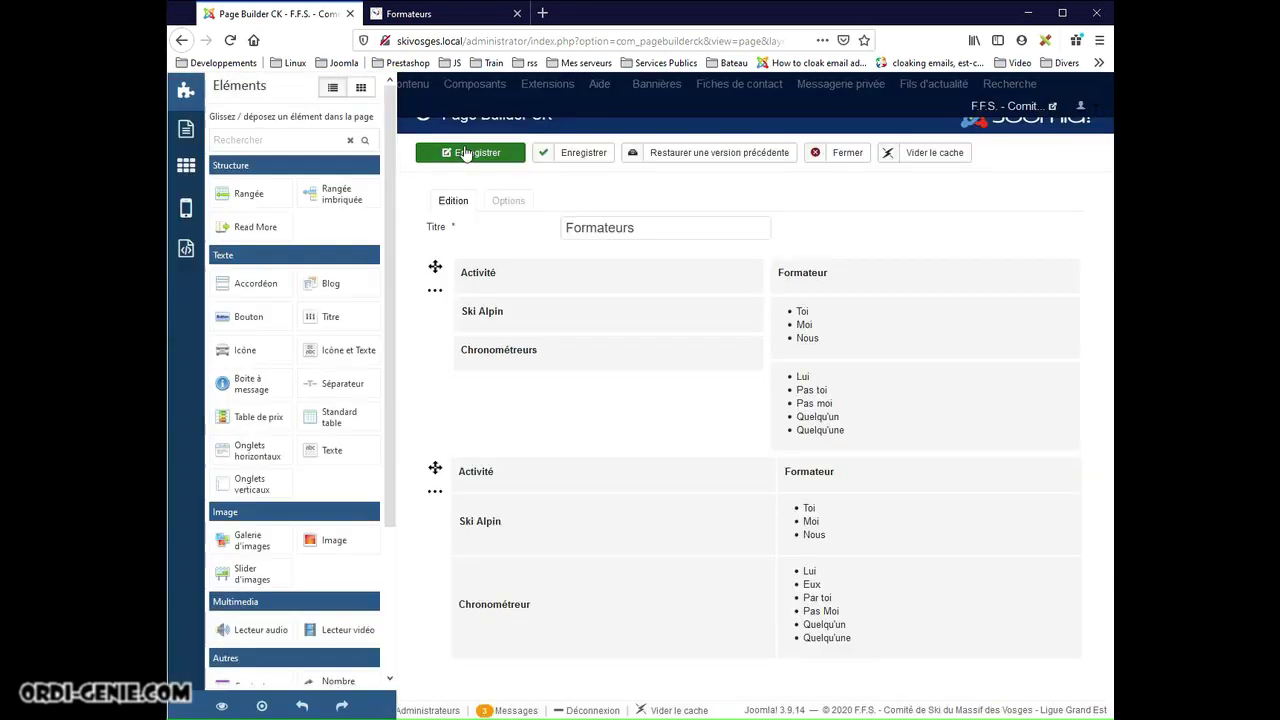
left_click(460, 151)
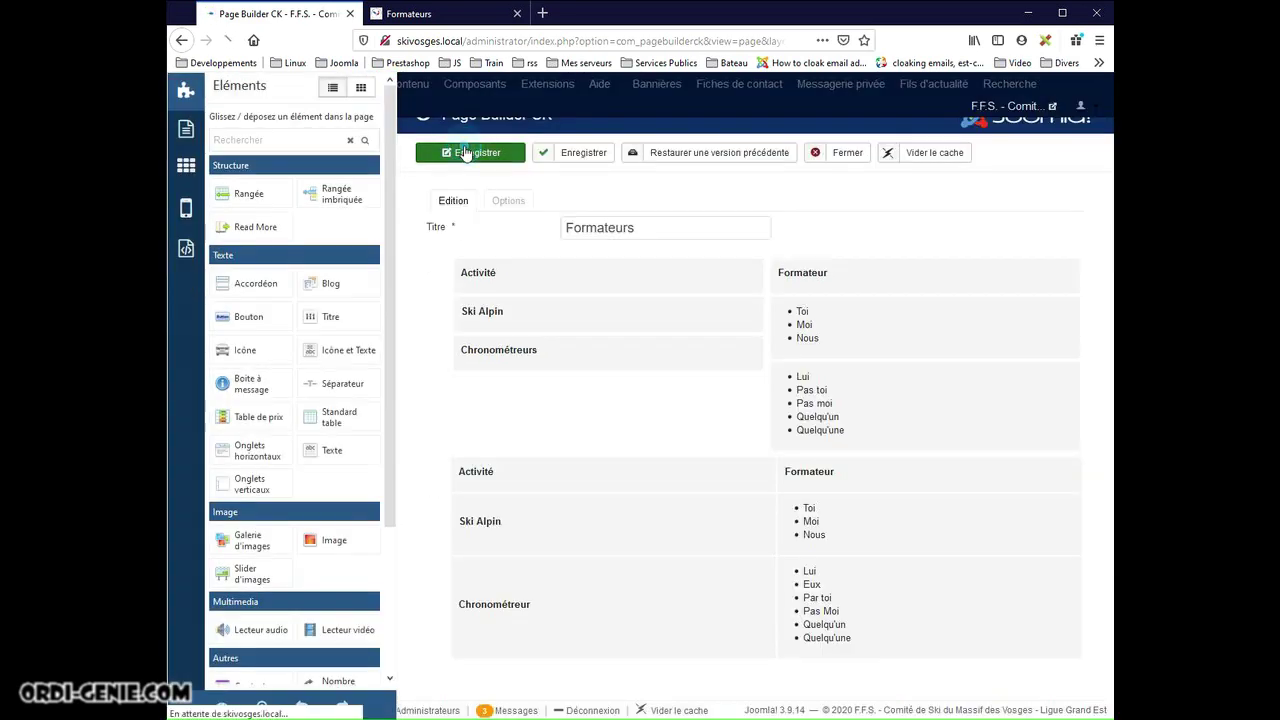
Step: Reload the public Formateurs page and narrow the browser window to check the layout of both tables
left_click(428, 15)
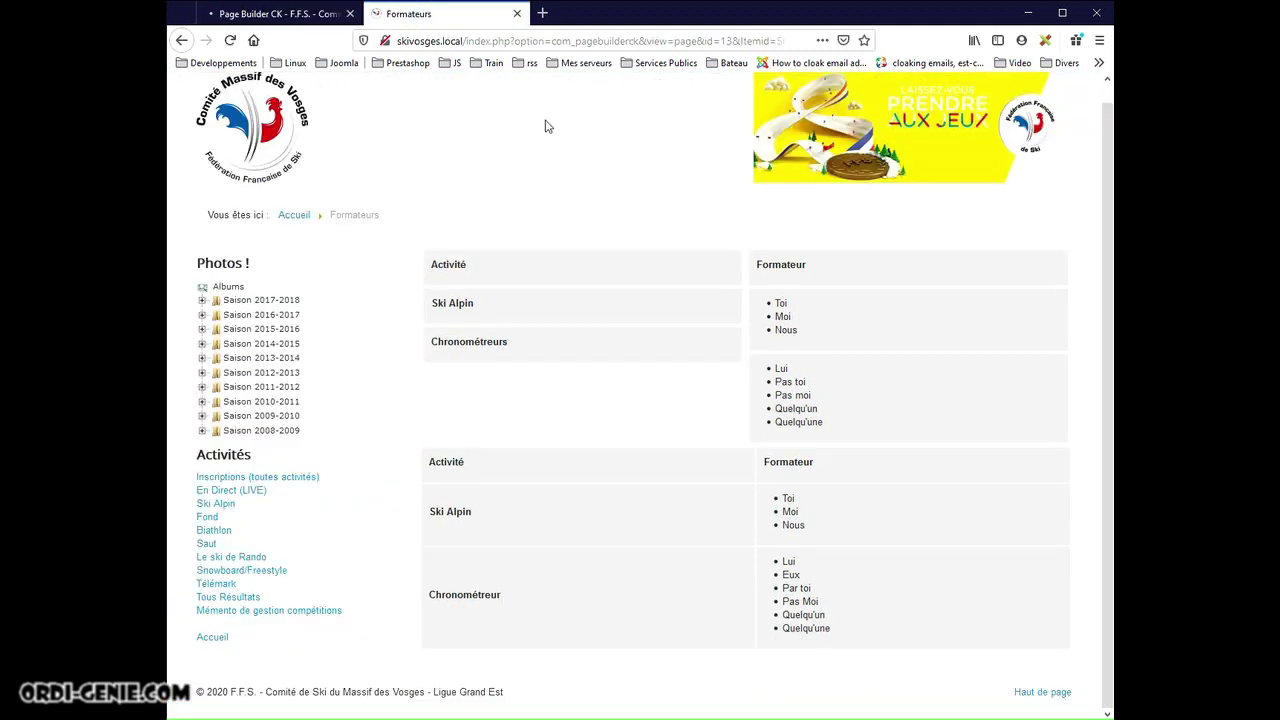
left_click(693, 41)
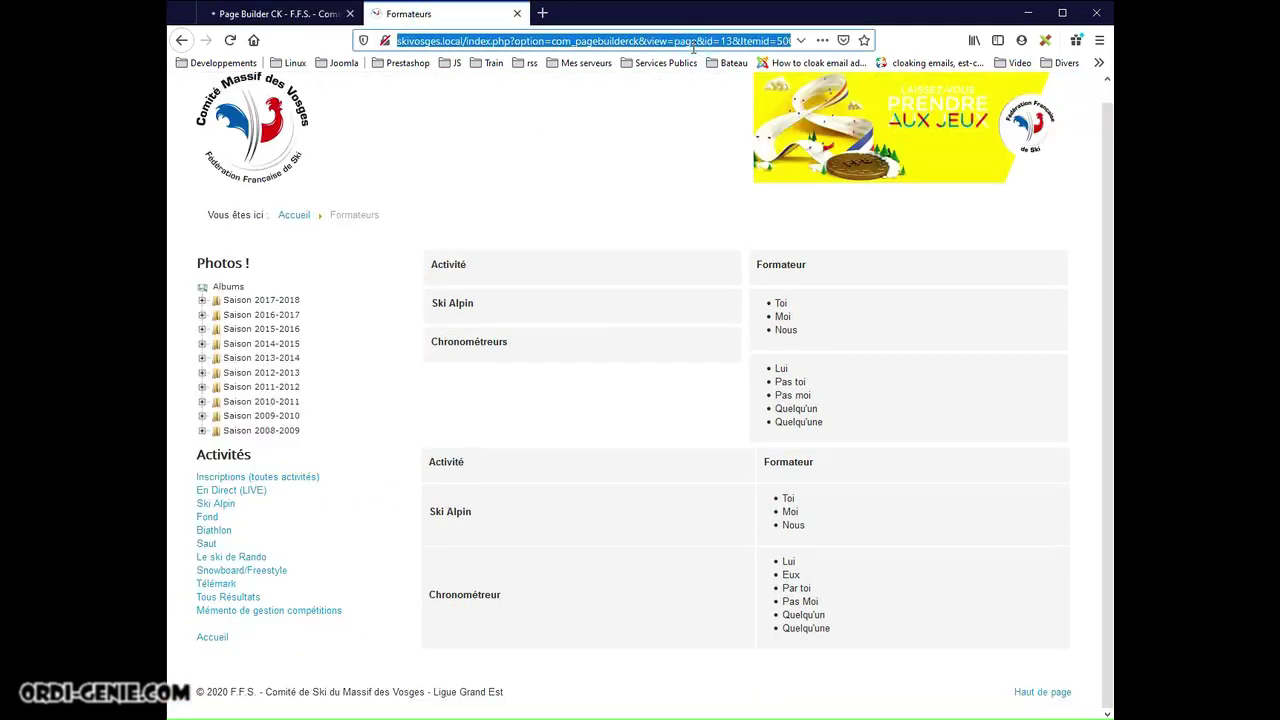
key("Return")
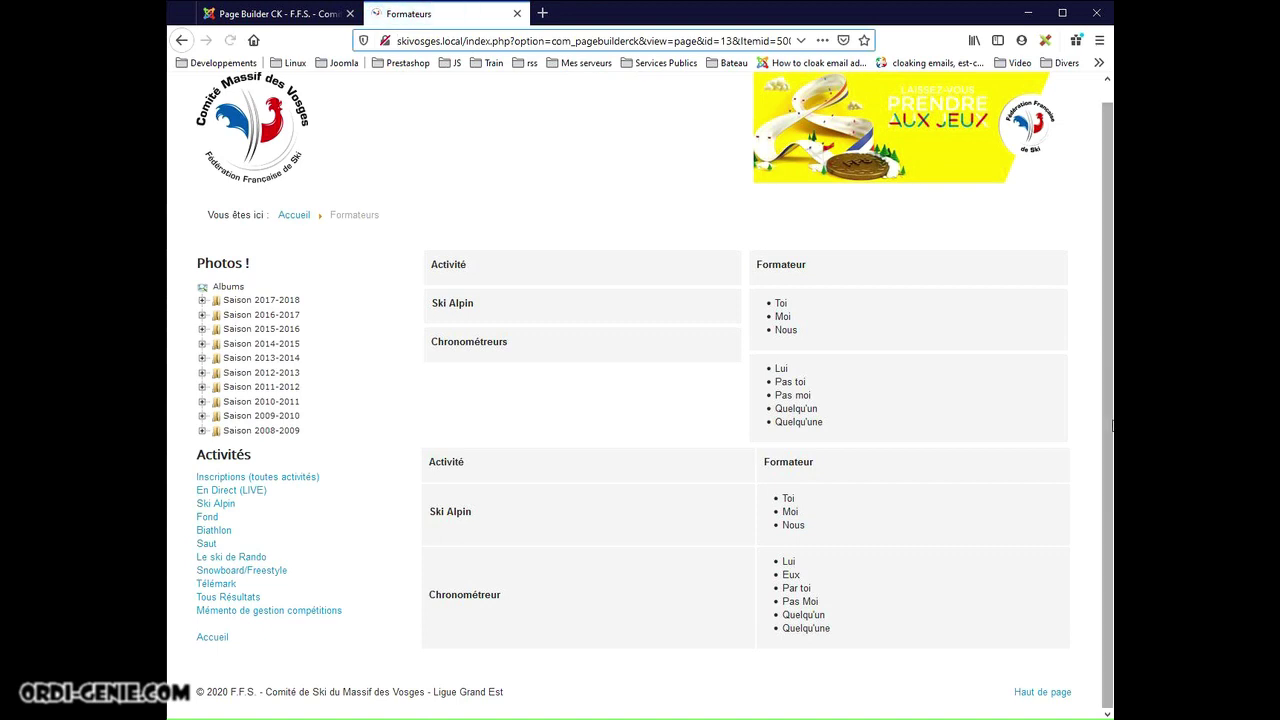
left_click_drag(1108, 421, 692, 431)
scroll(546, 417, "down", 4)
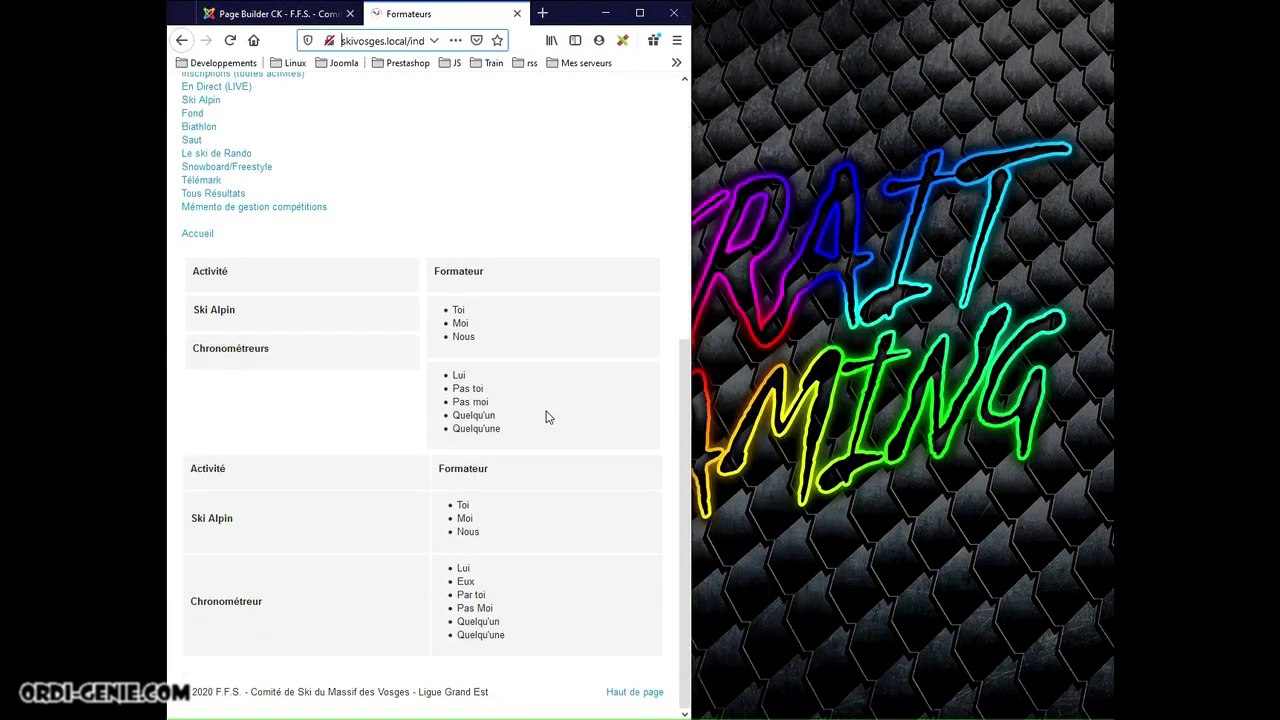